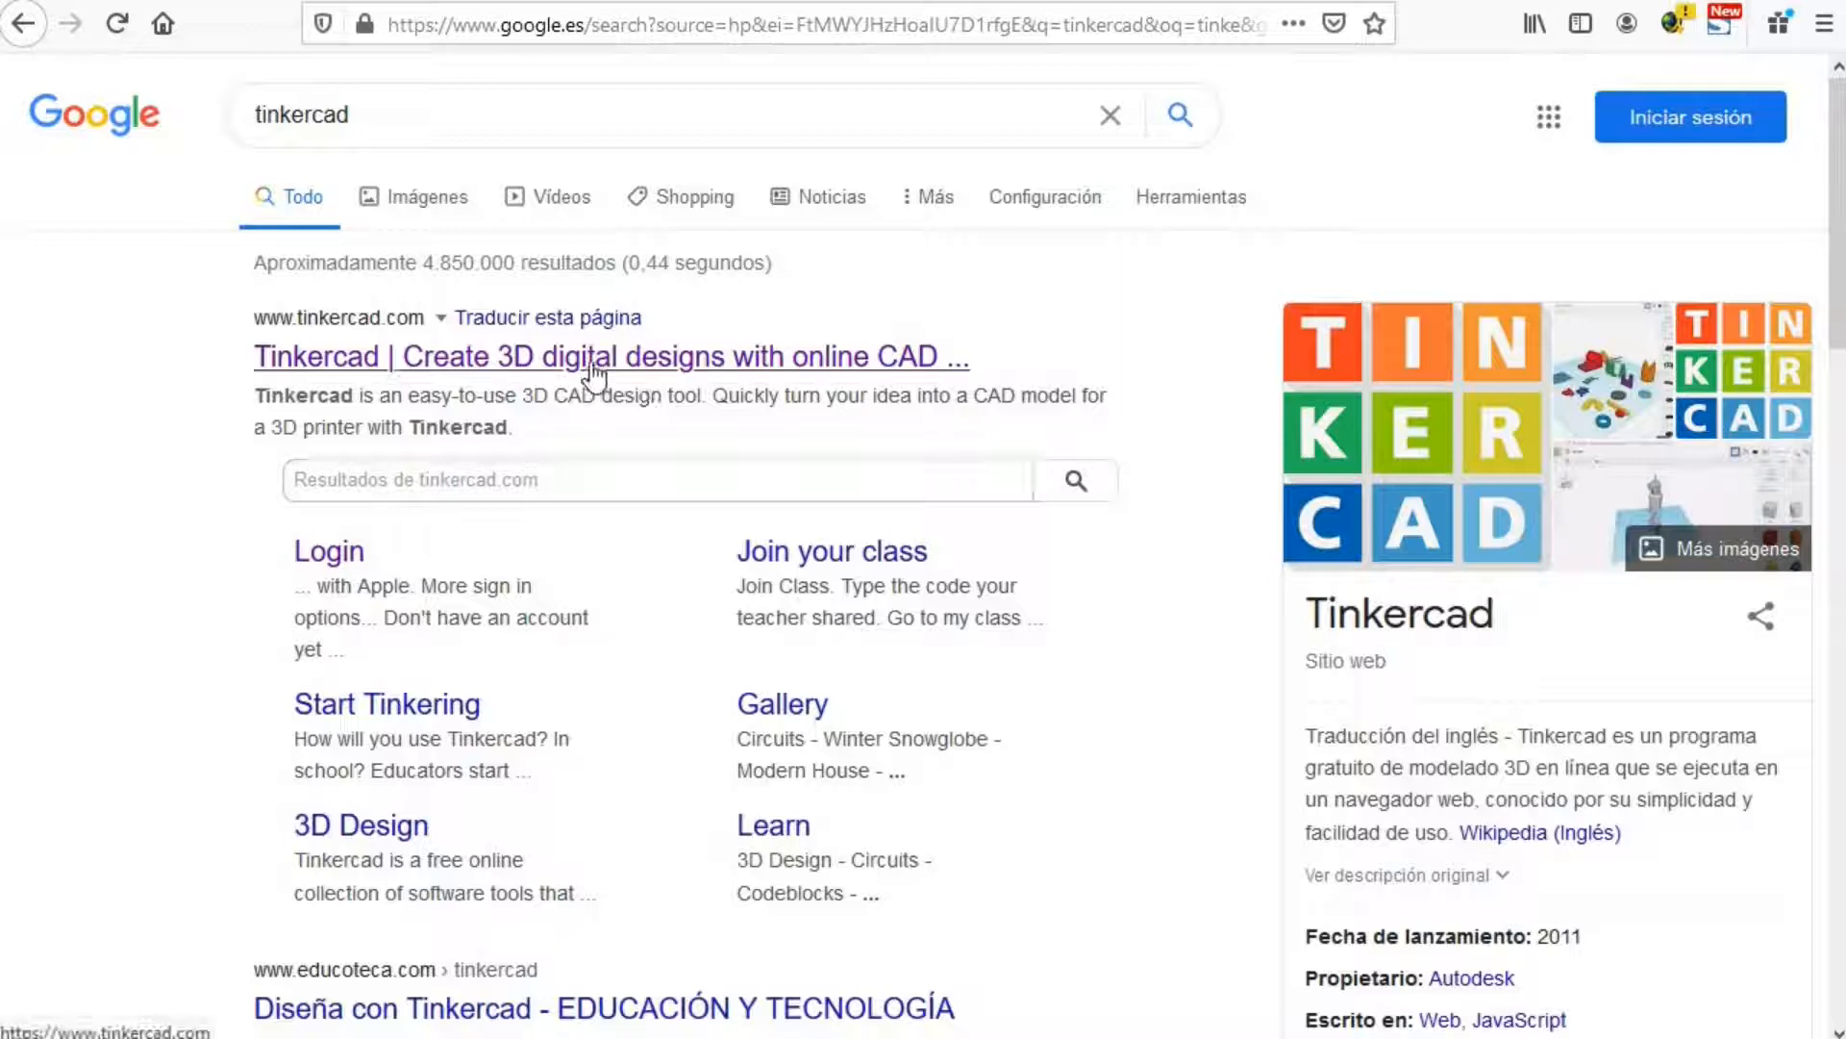
# Step: Open the official Tinkercad website from the Google results for 'tinkercad'
pyautogui.click(589, 357)
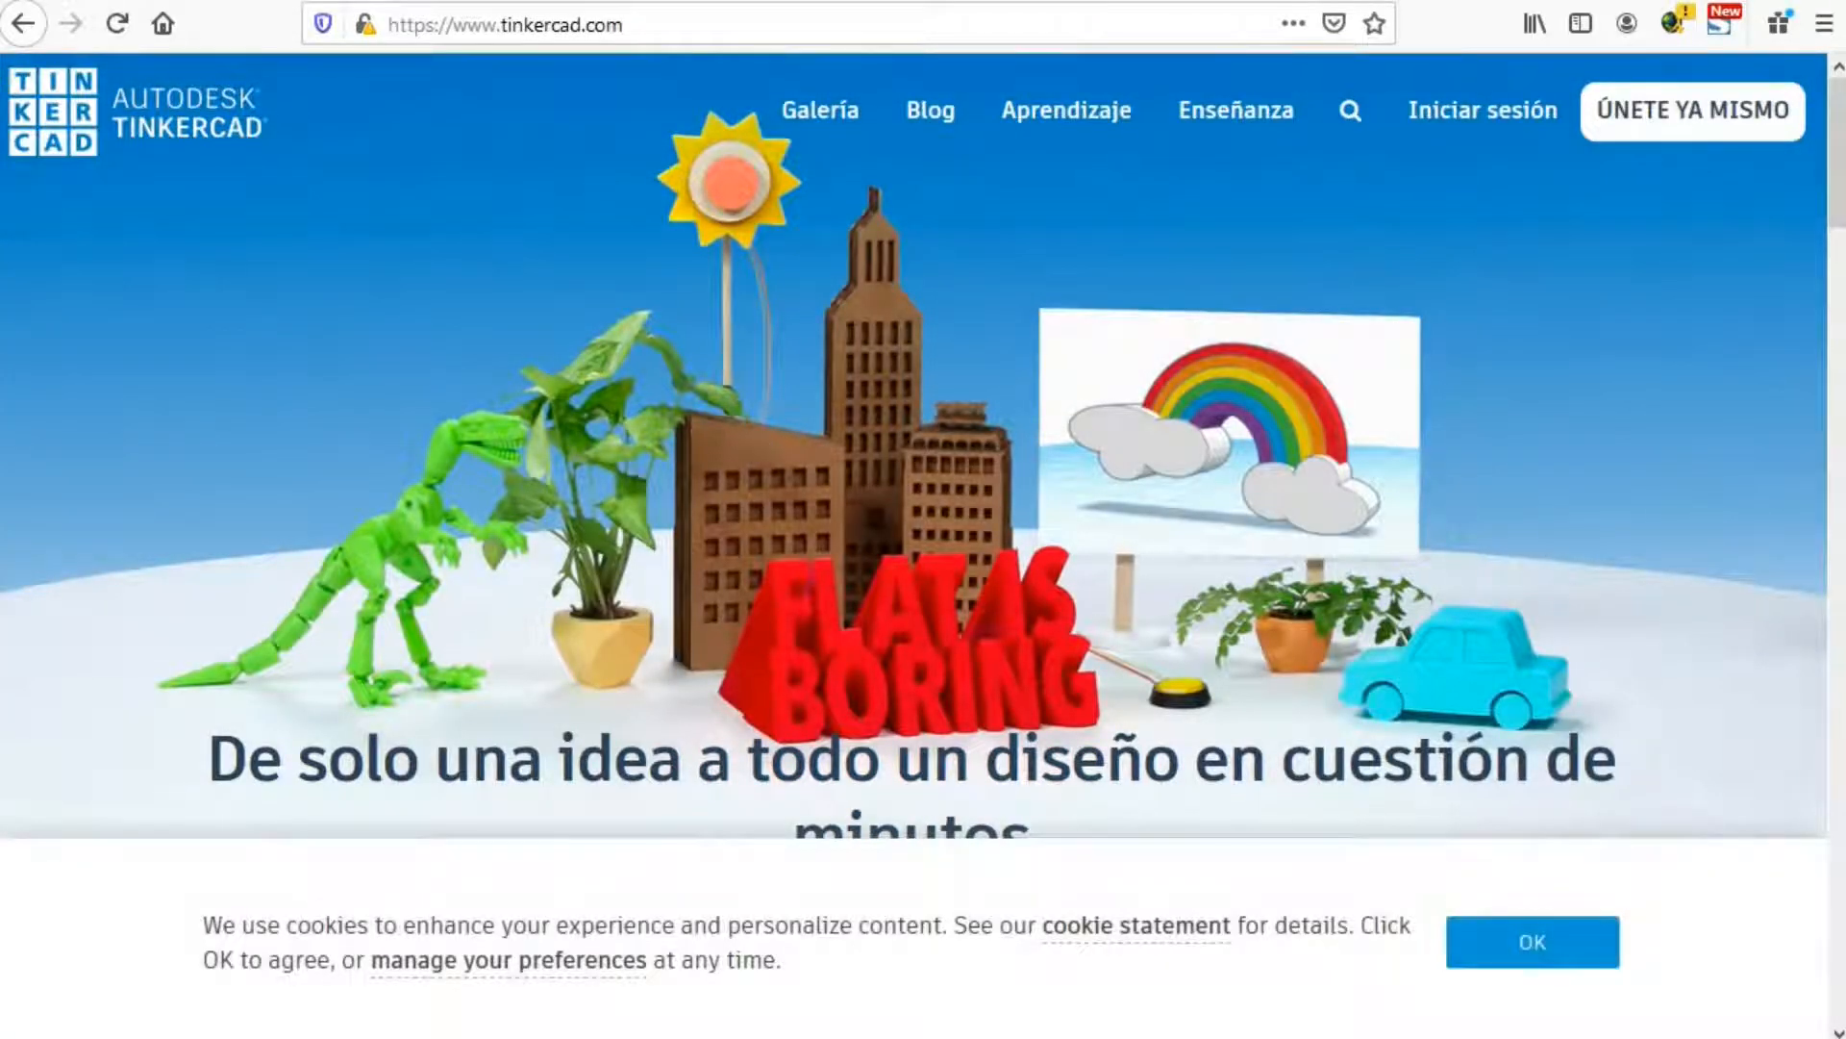
# Step: Accept the cookie notice and go to the 'Iniciar sesión' page
pyautogui.click(1551, 952)
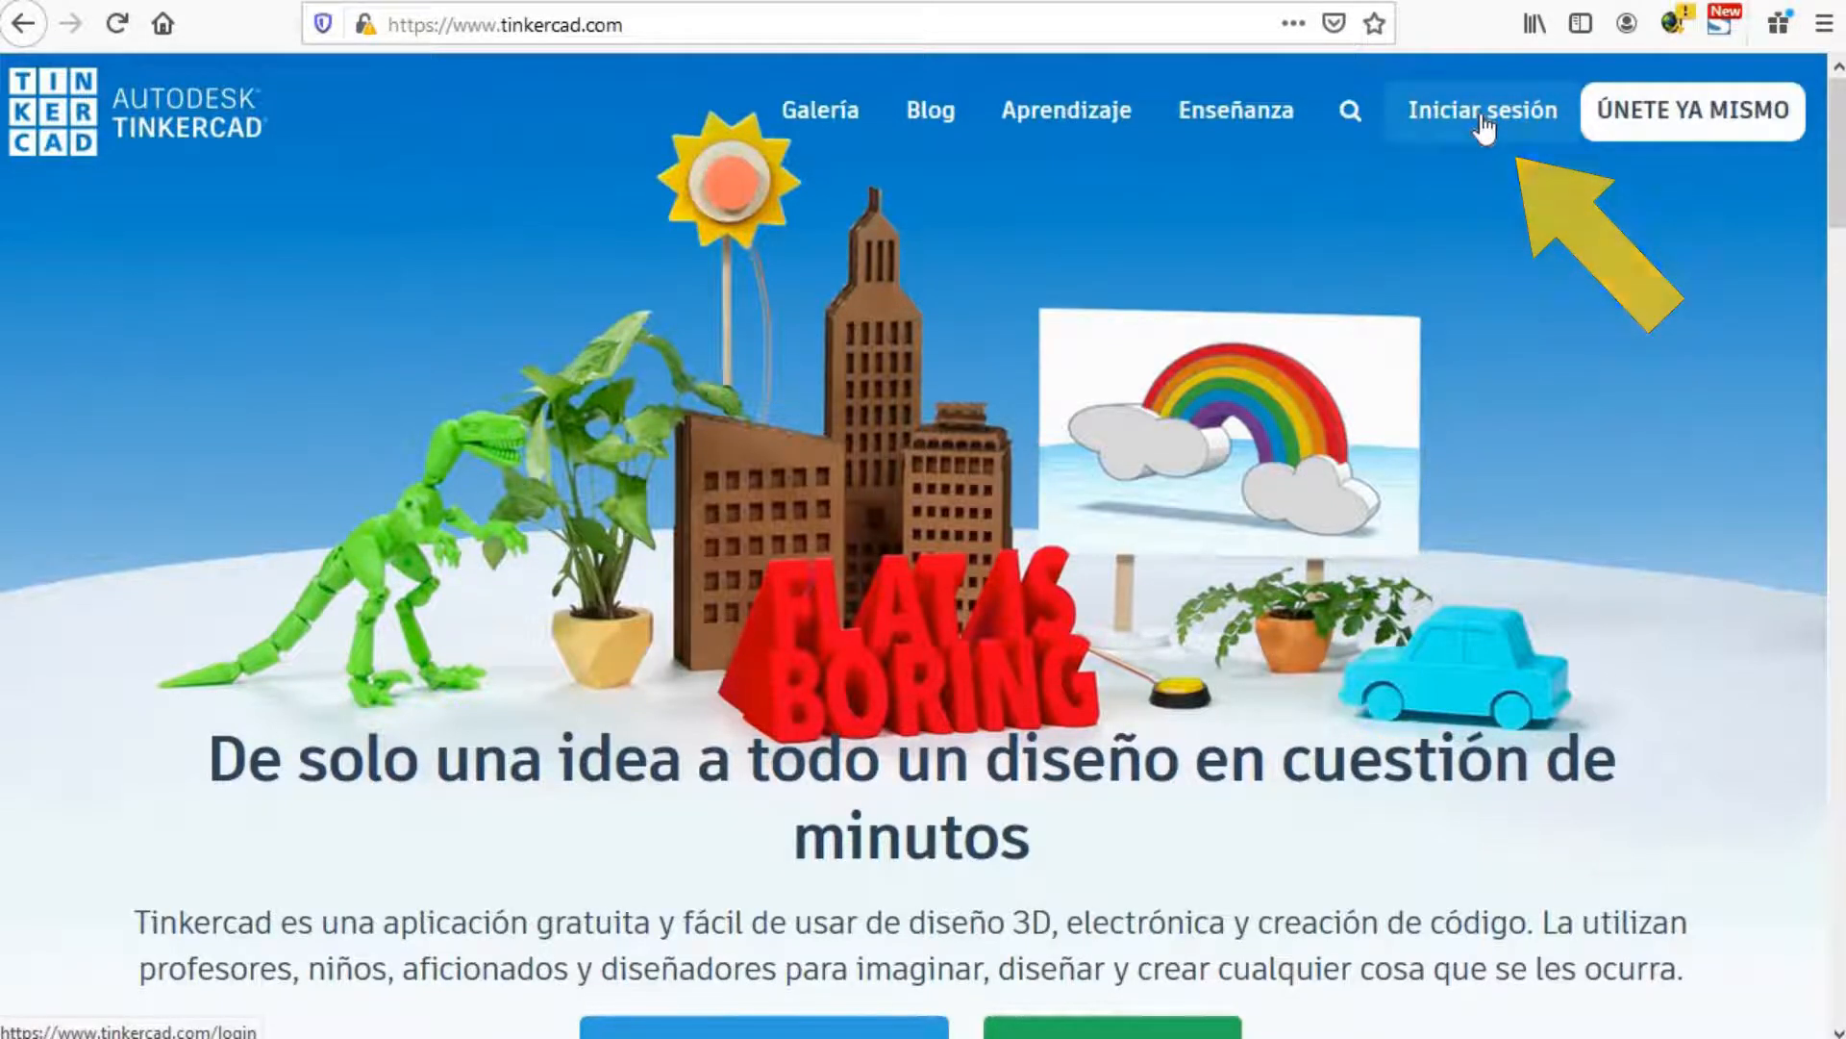
pyautogui.click(1486, 123)
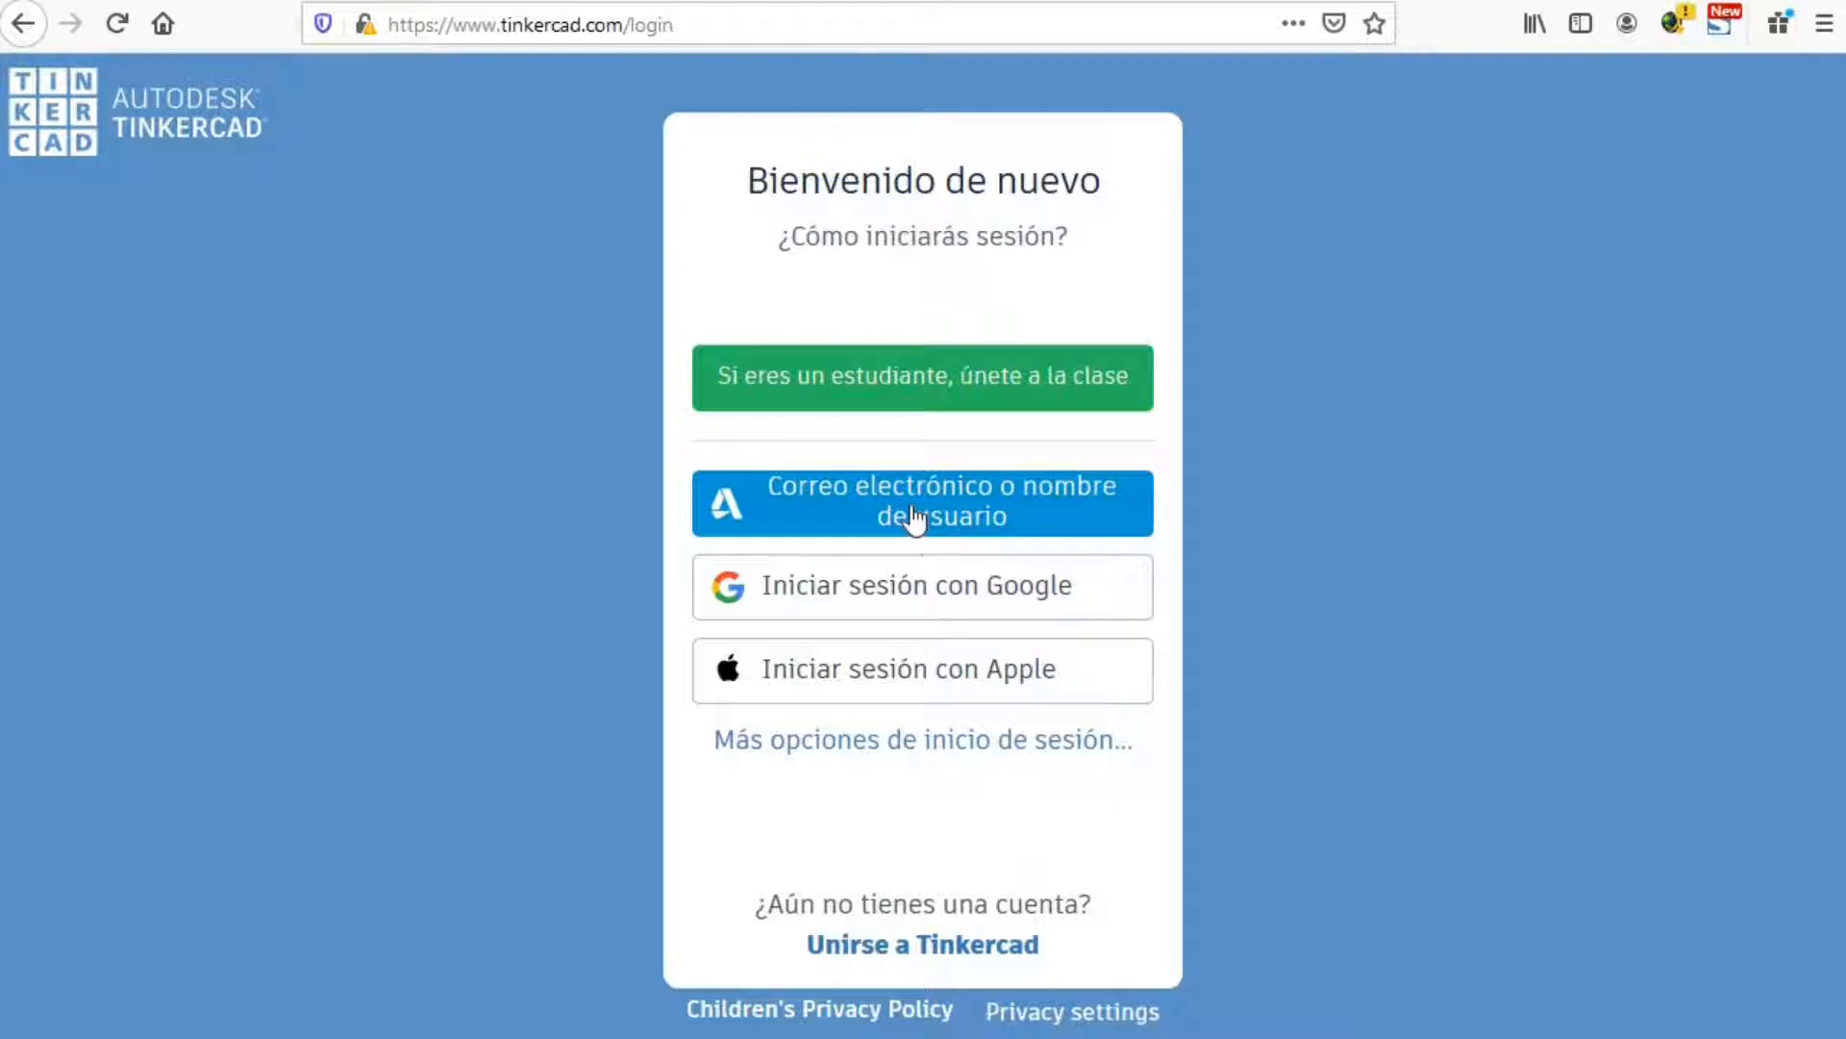
# Step: Sign in using the account email and the saved password to reach the dashboard
pyautogui.click(912, 510)
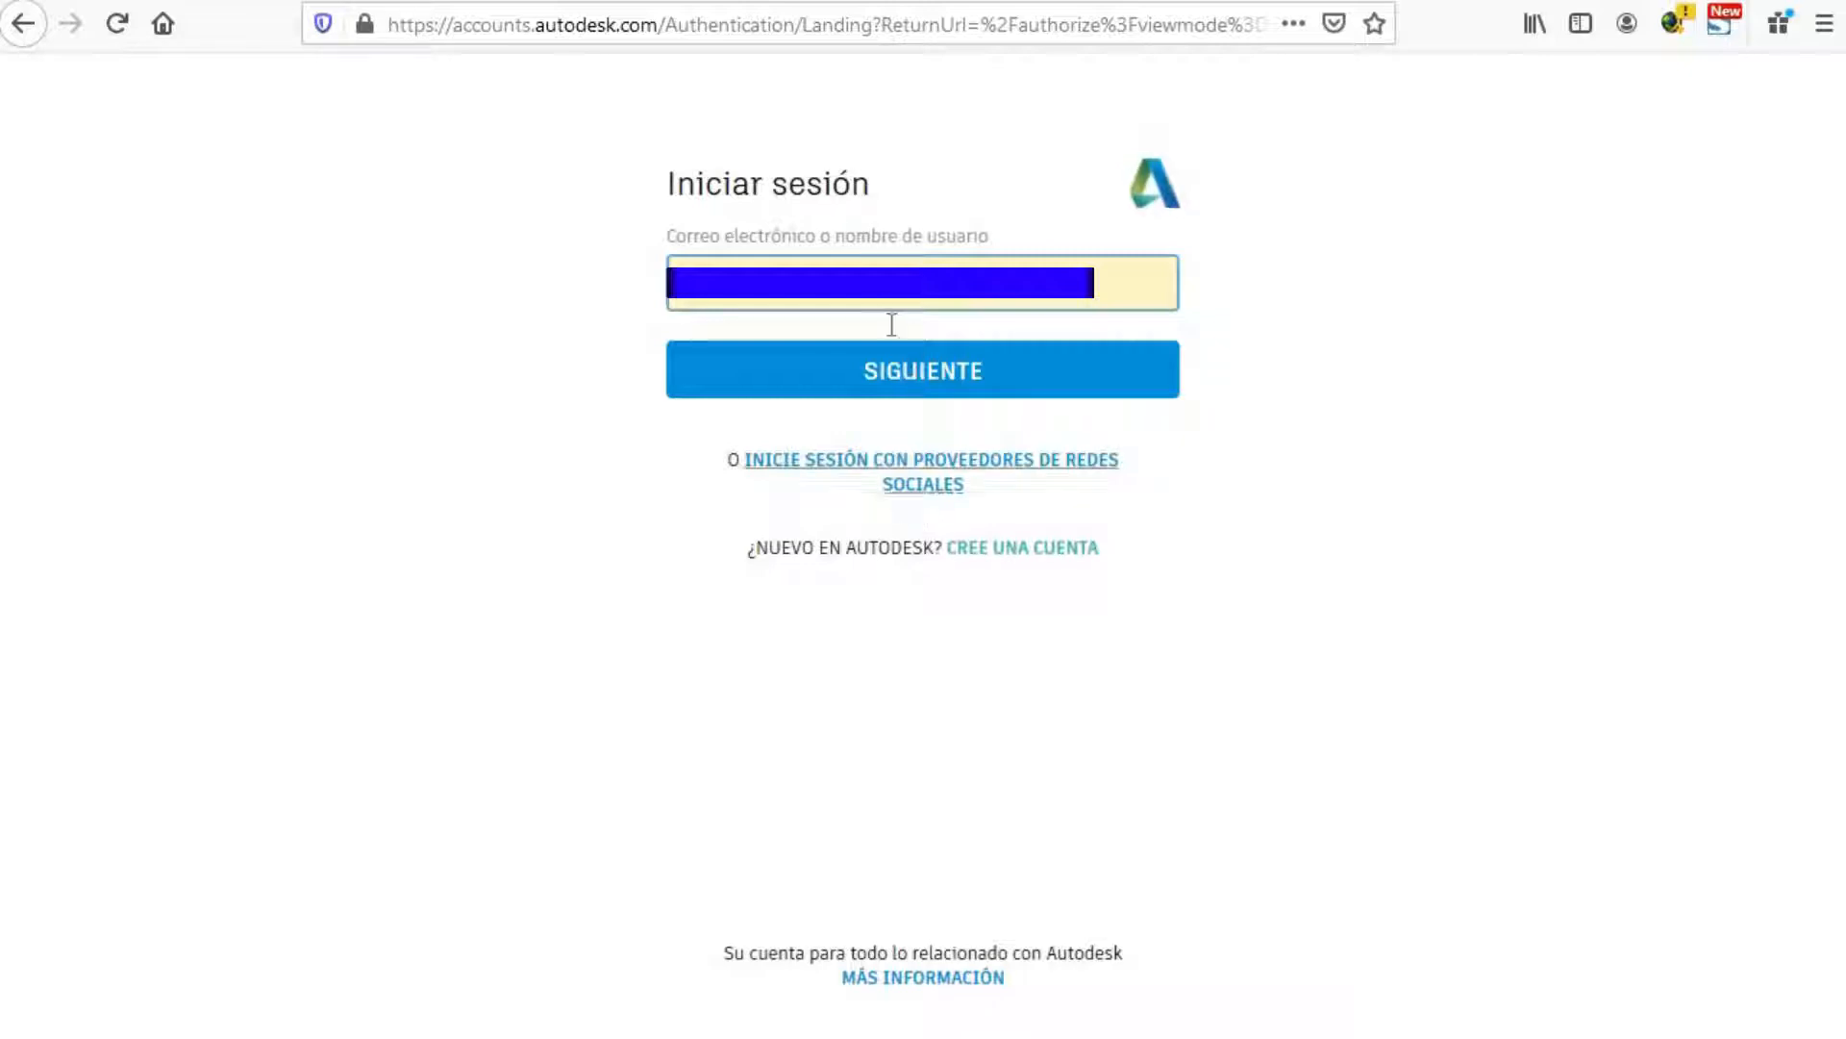
pyautogui.click(939, 375)
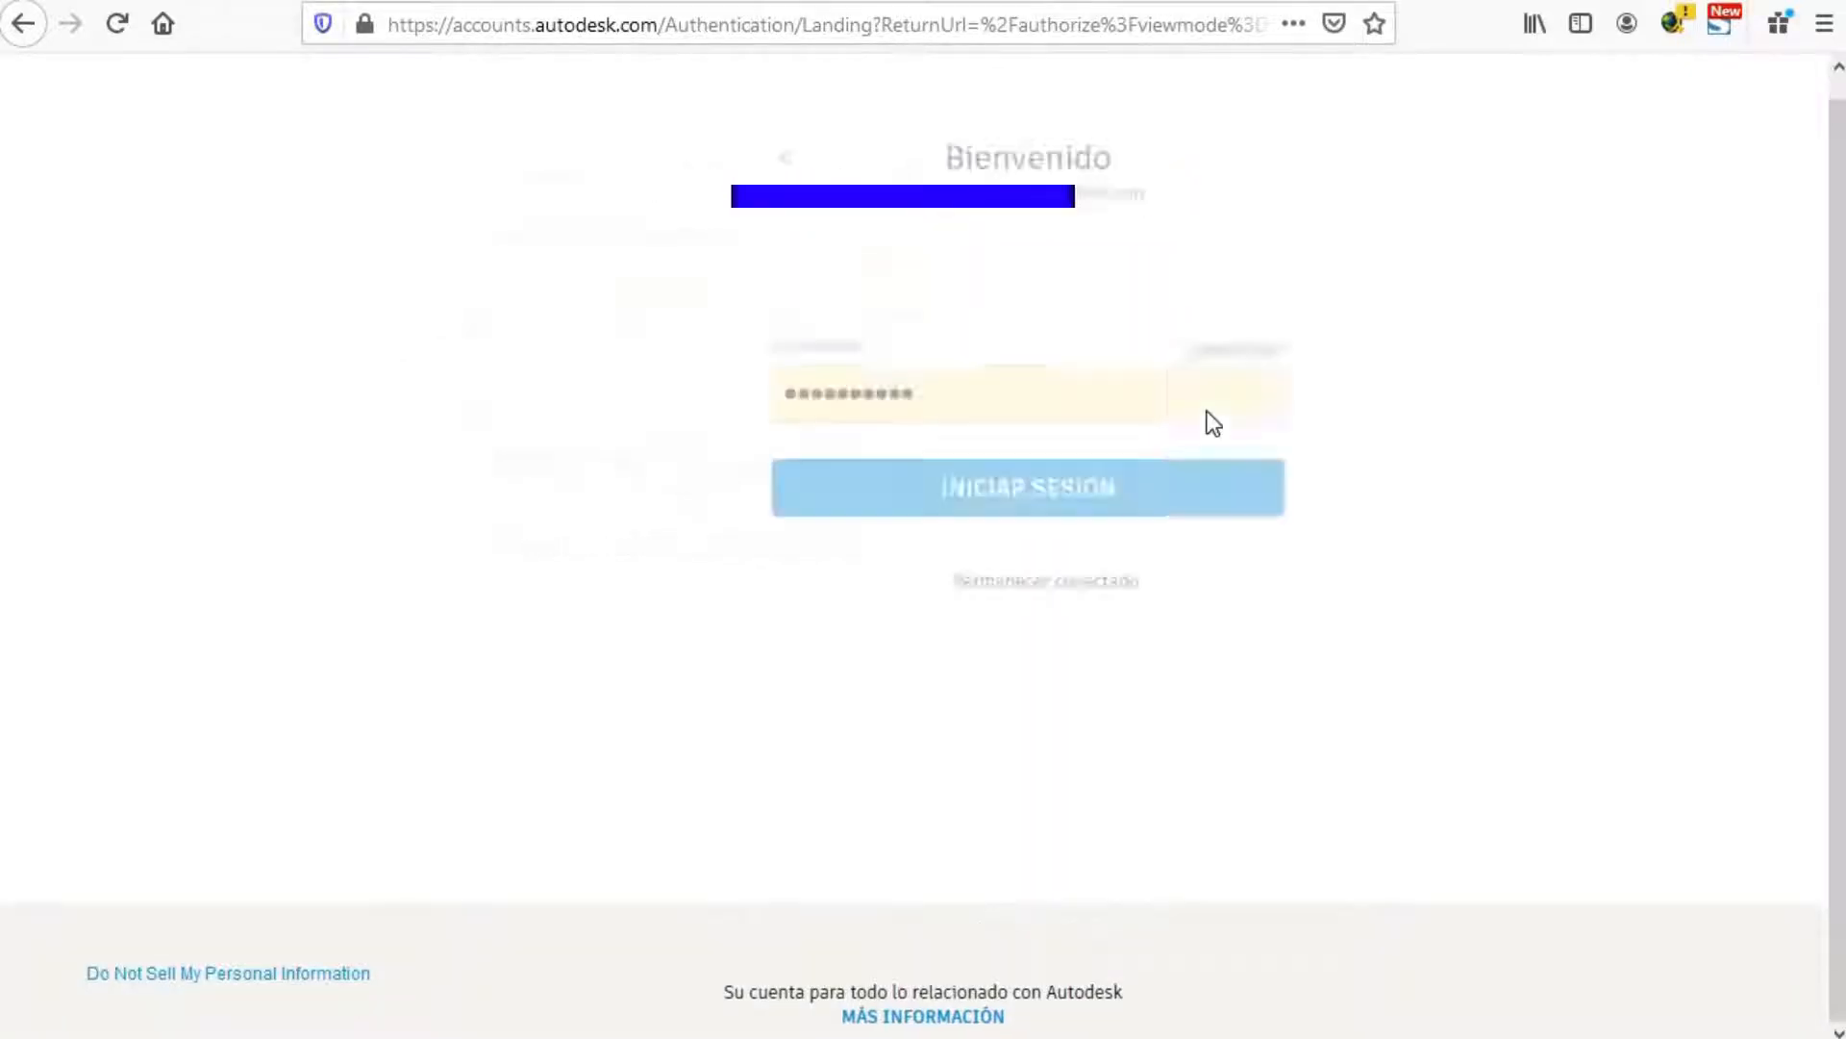
pyautogui.click(961, 494)
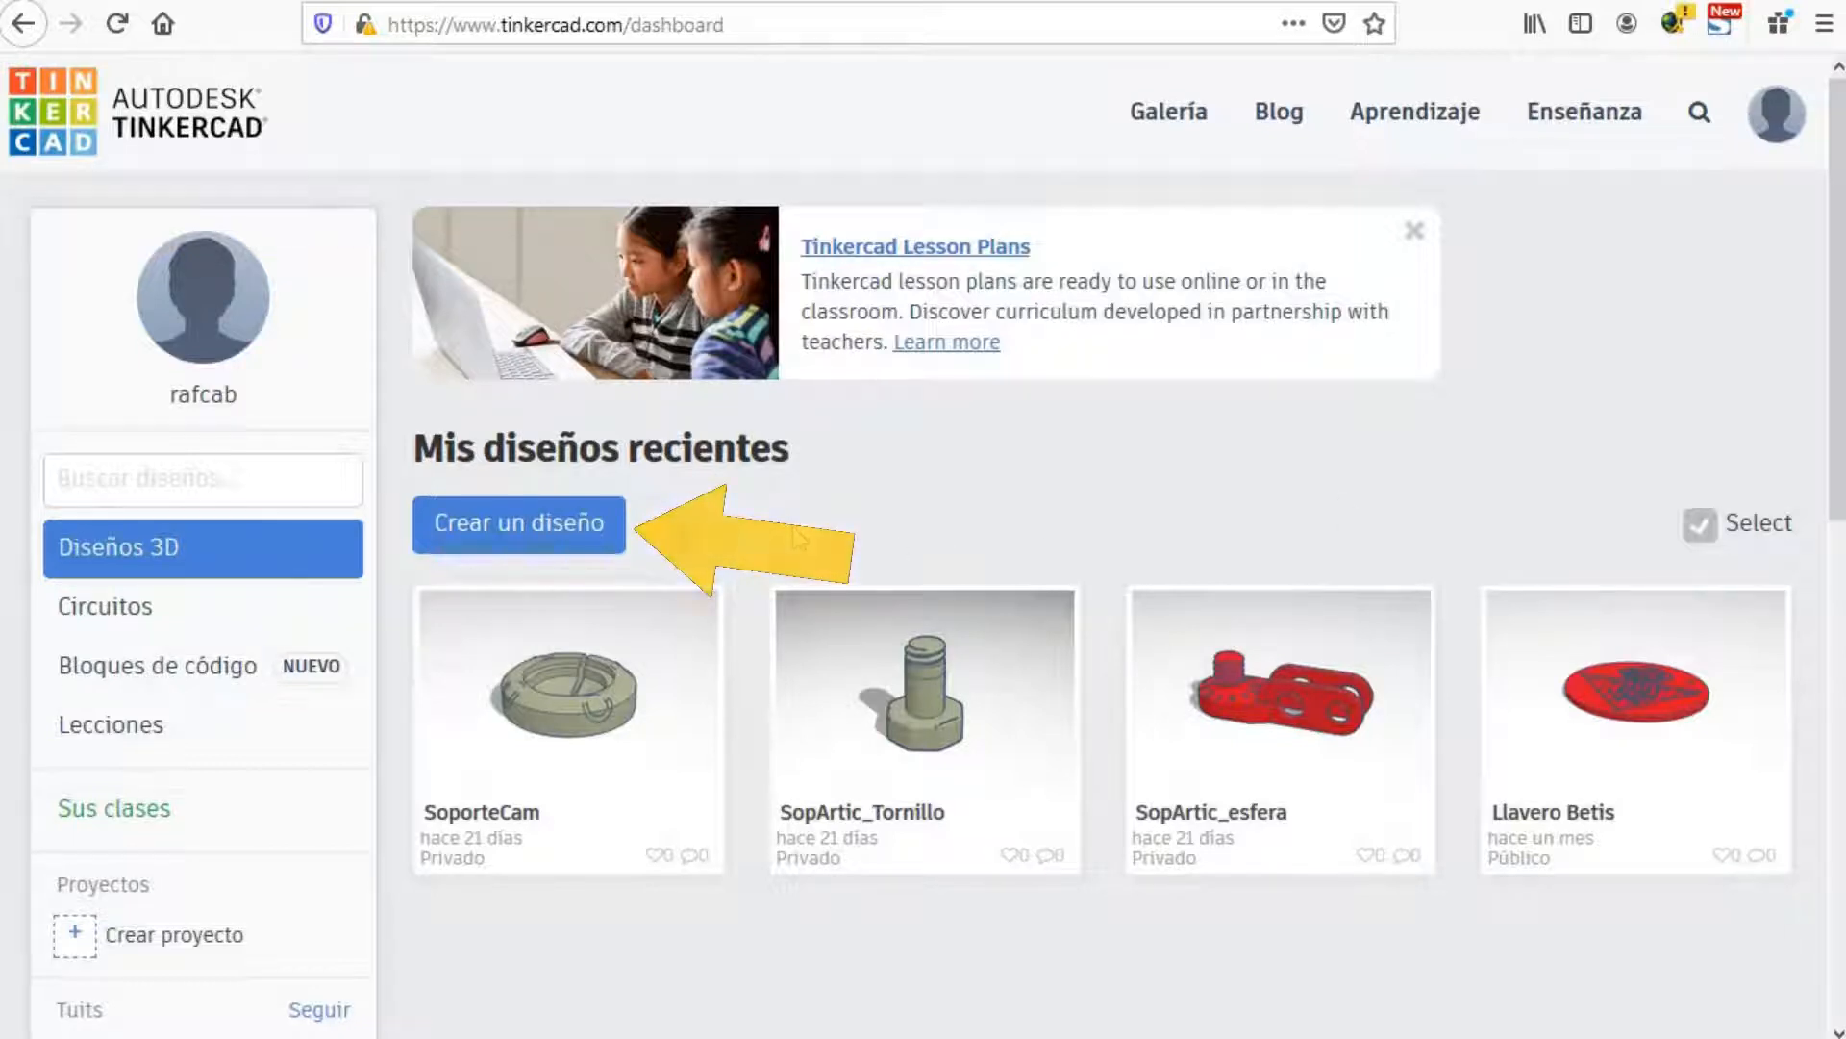
# Step: Create the new design 'Bodacious Rottis' and close the 'Añada Notas al diseño' tip
pyautogui.click(524, 534)
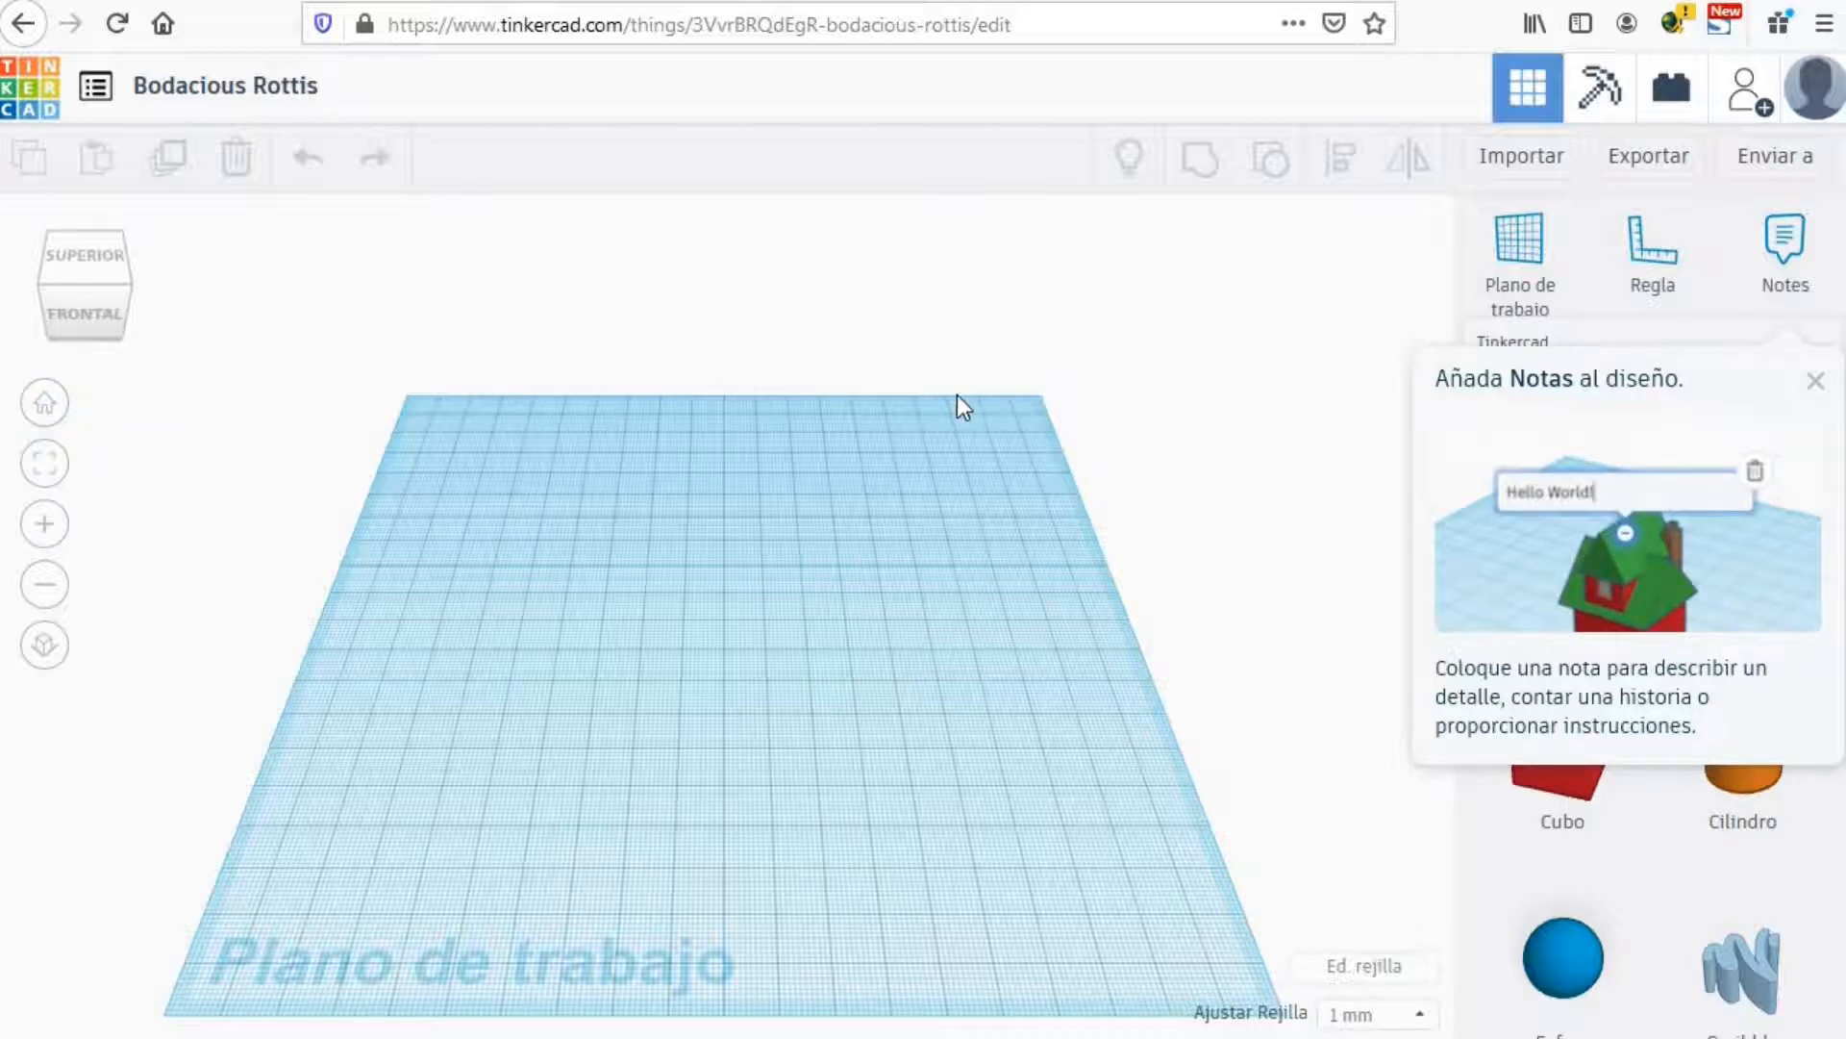
pyautogui.click(1822, 382)
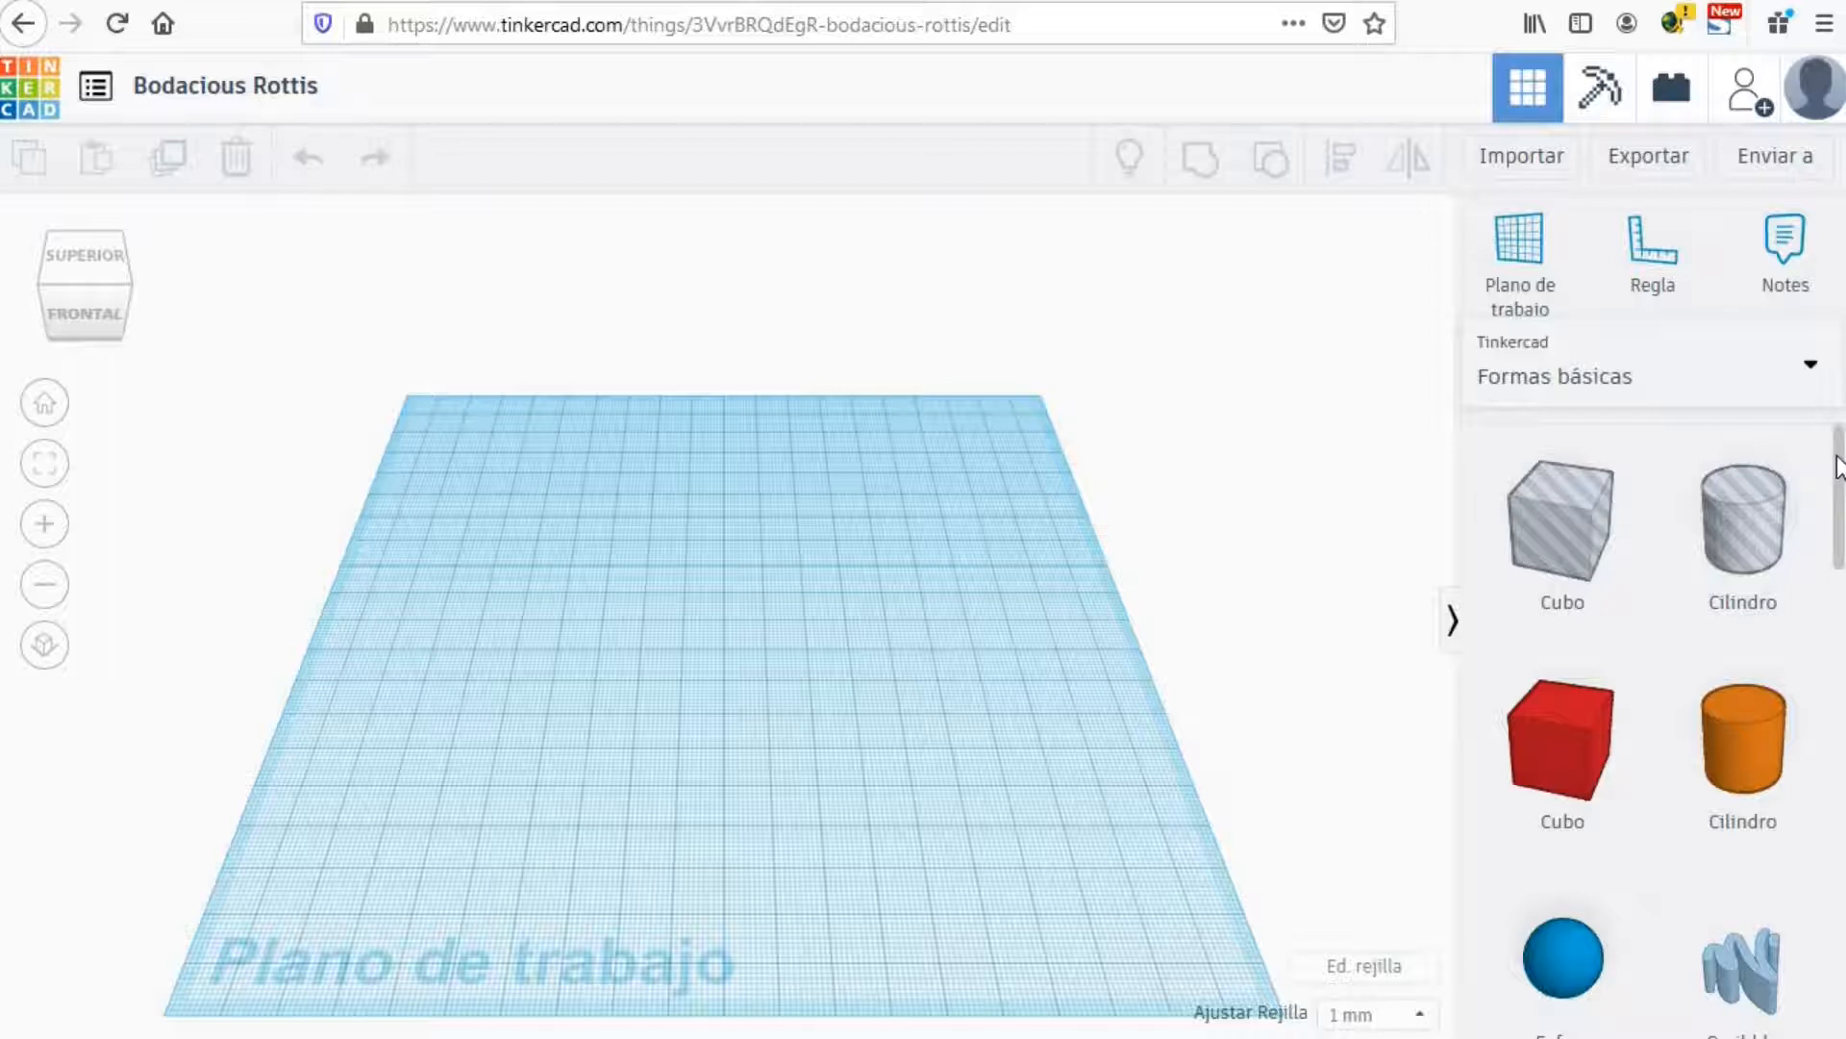
pyautogui.scroll(-1, 1838, 469)
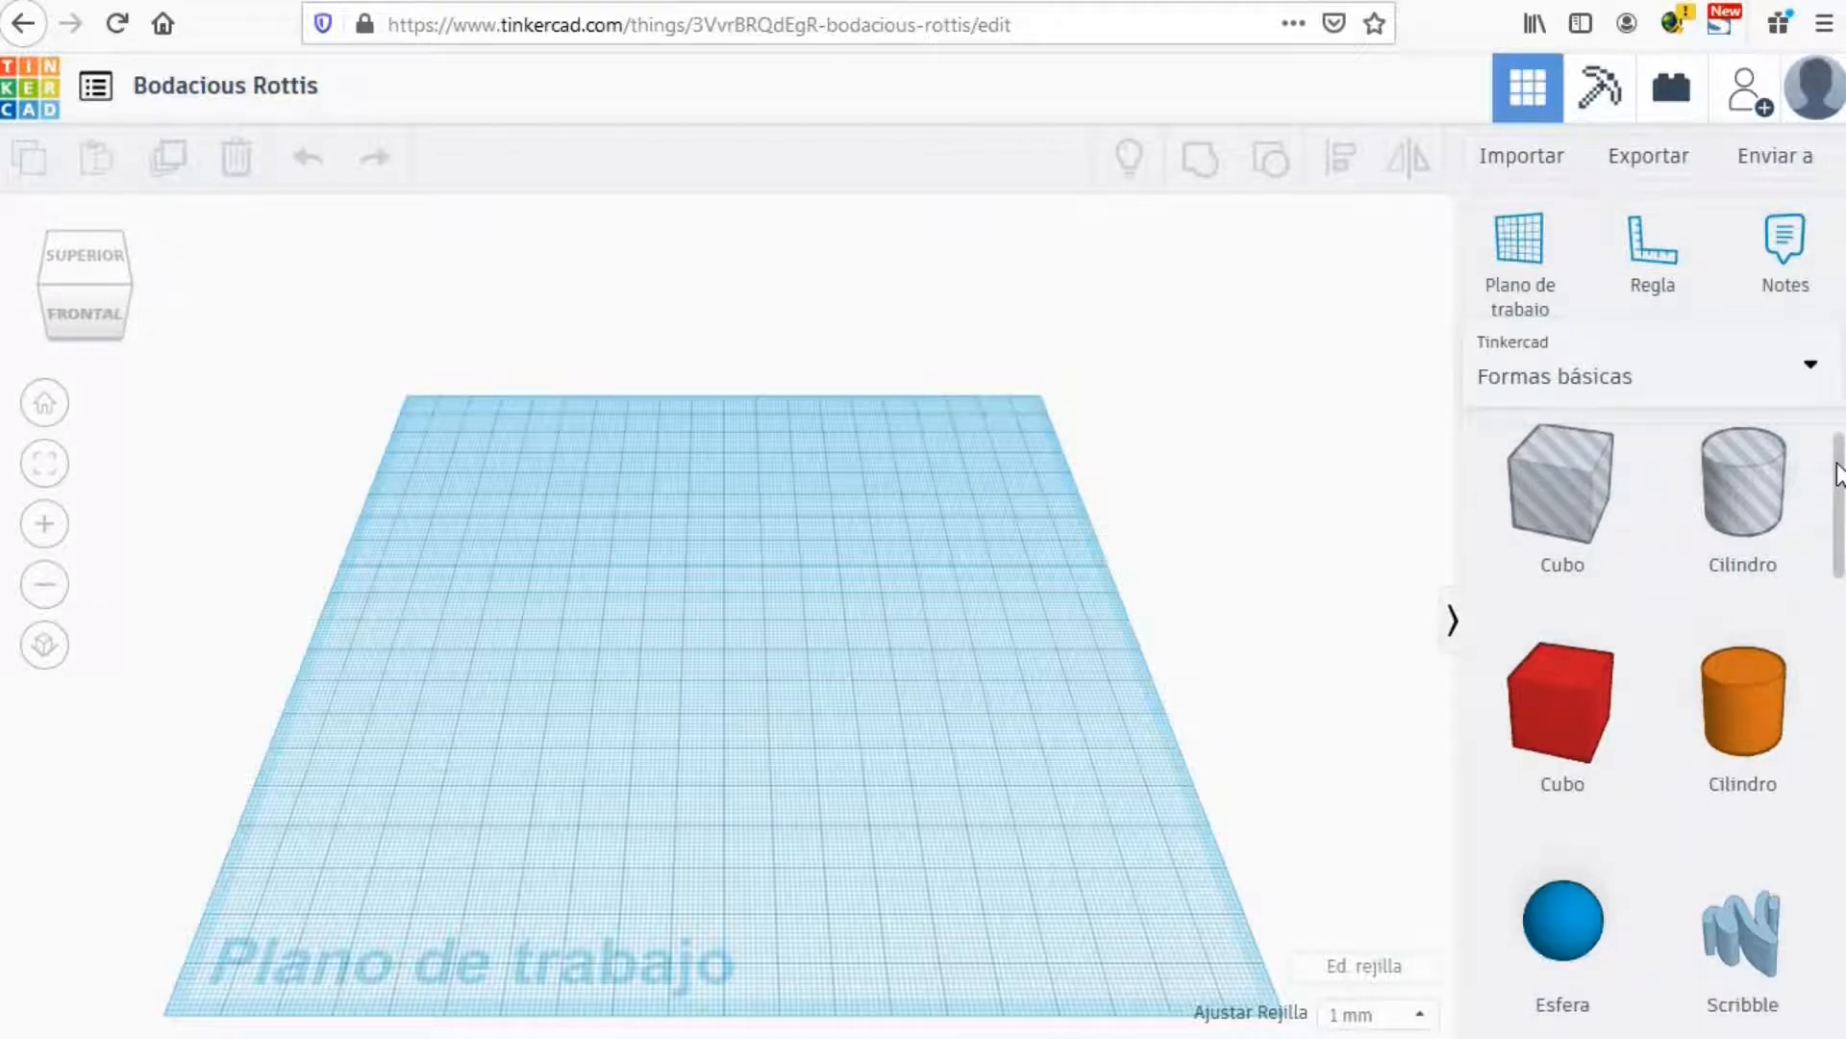
pyautogui.moveTo(1838, 464); pyautogui.dragTo(1838, 537)
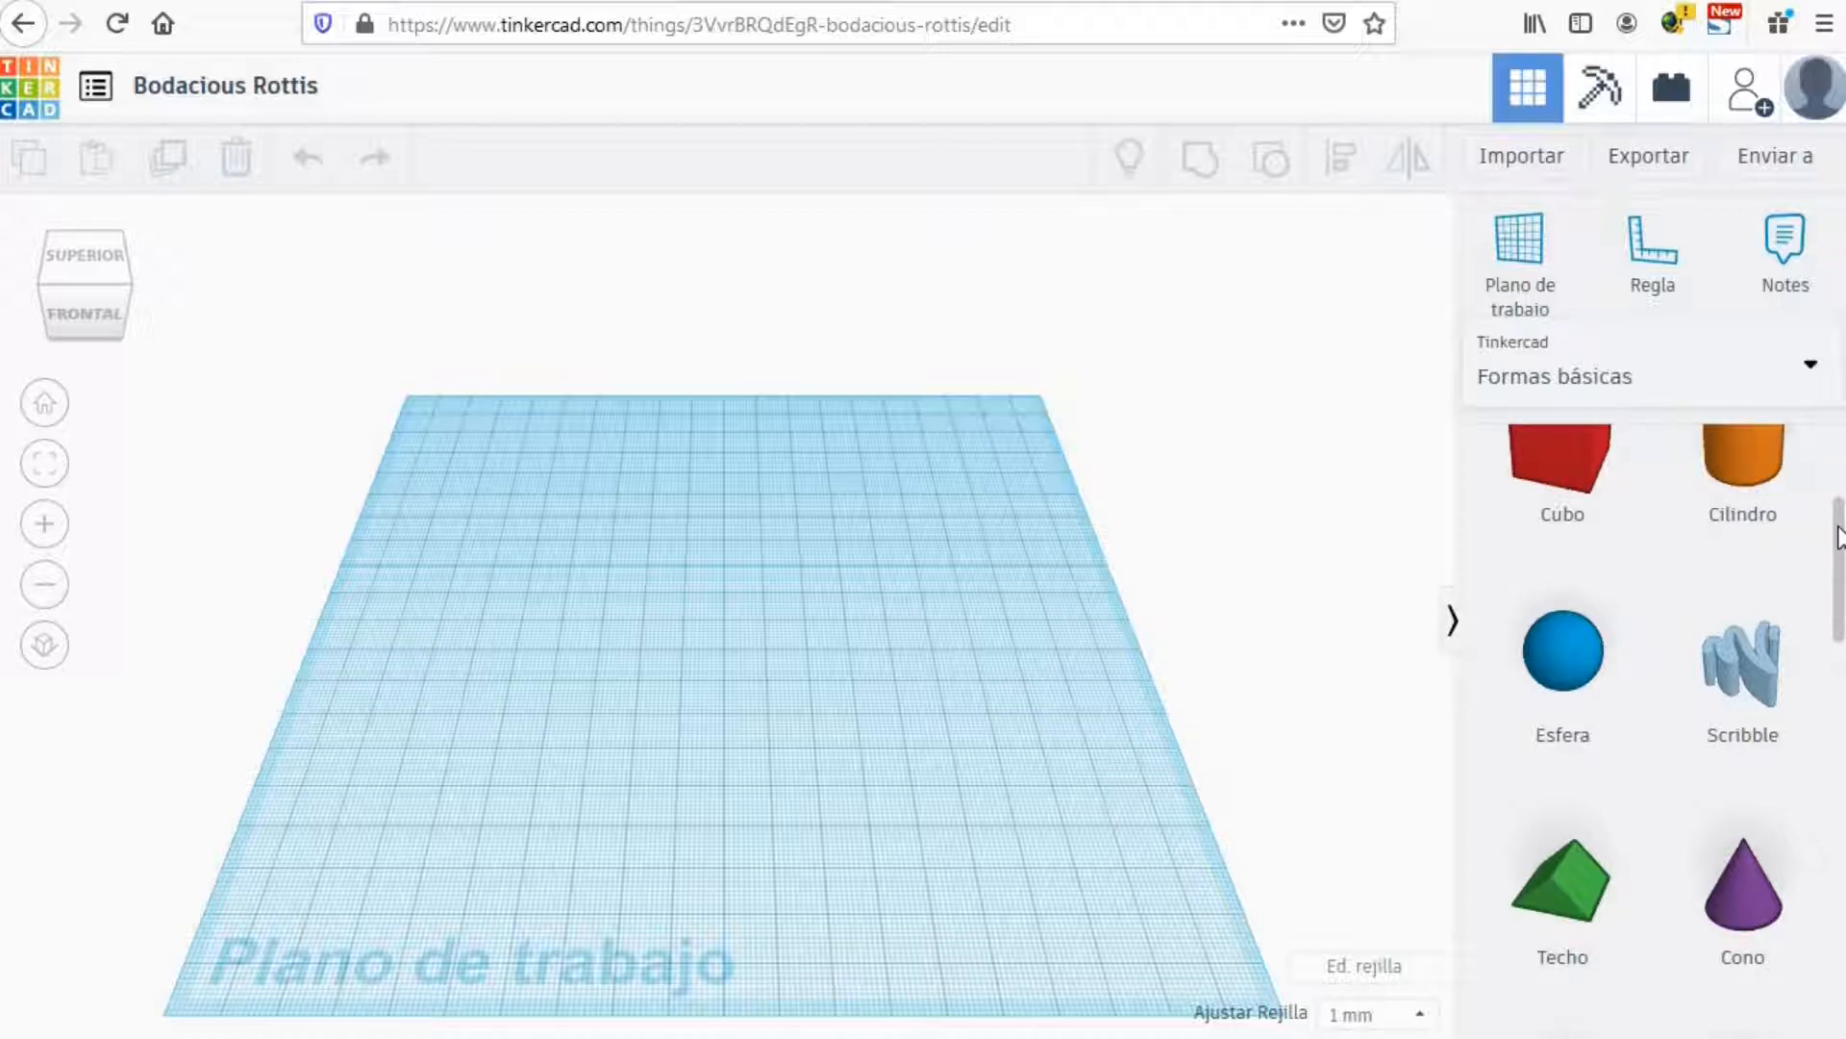
pyautogui.moveTo(1838, 537); pyautogui.dragTo(1819, 833)
pyautogui.scroll(-5, 1818, 1001)
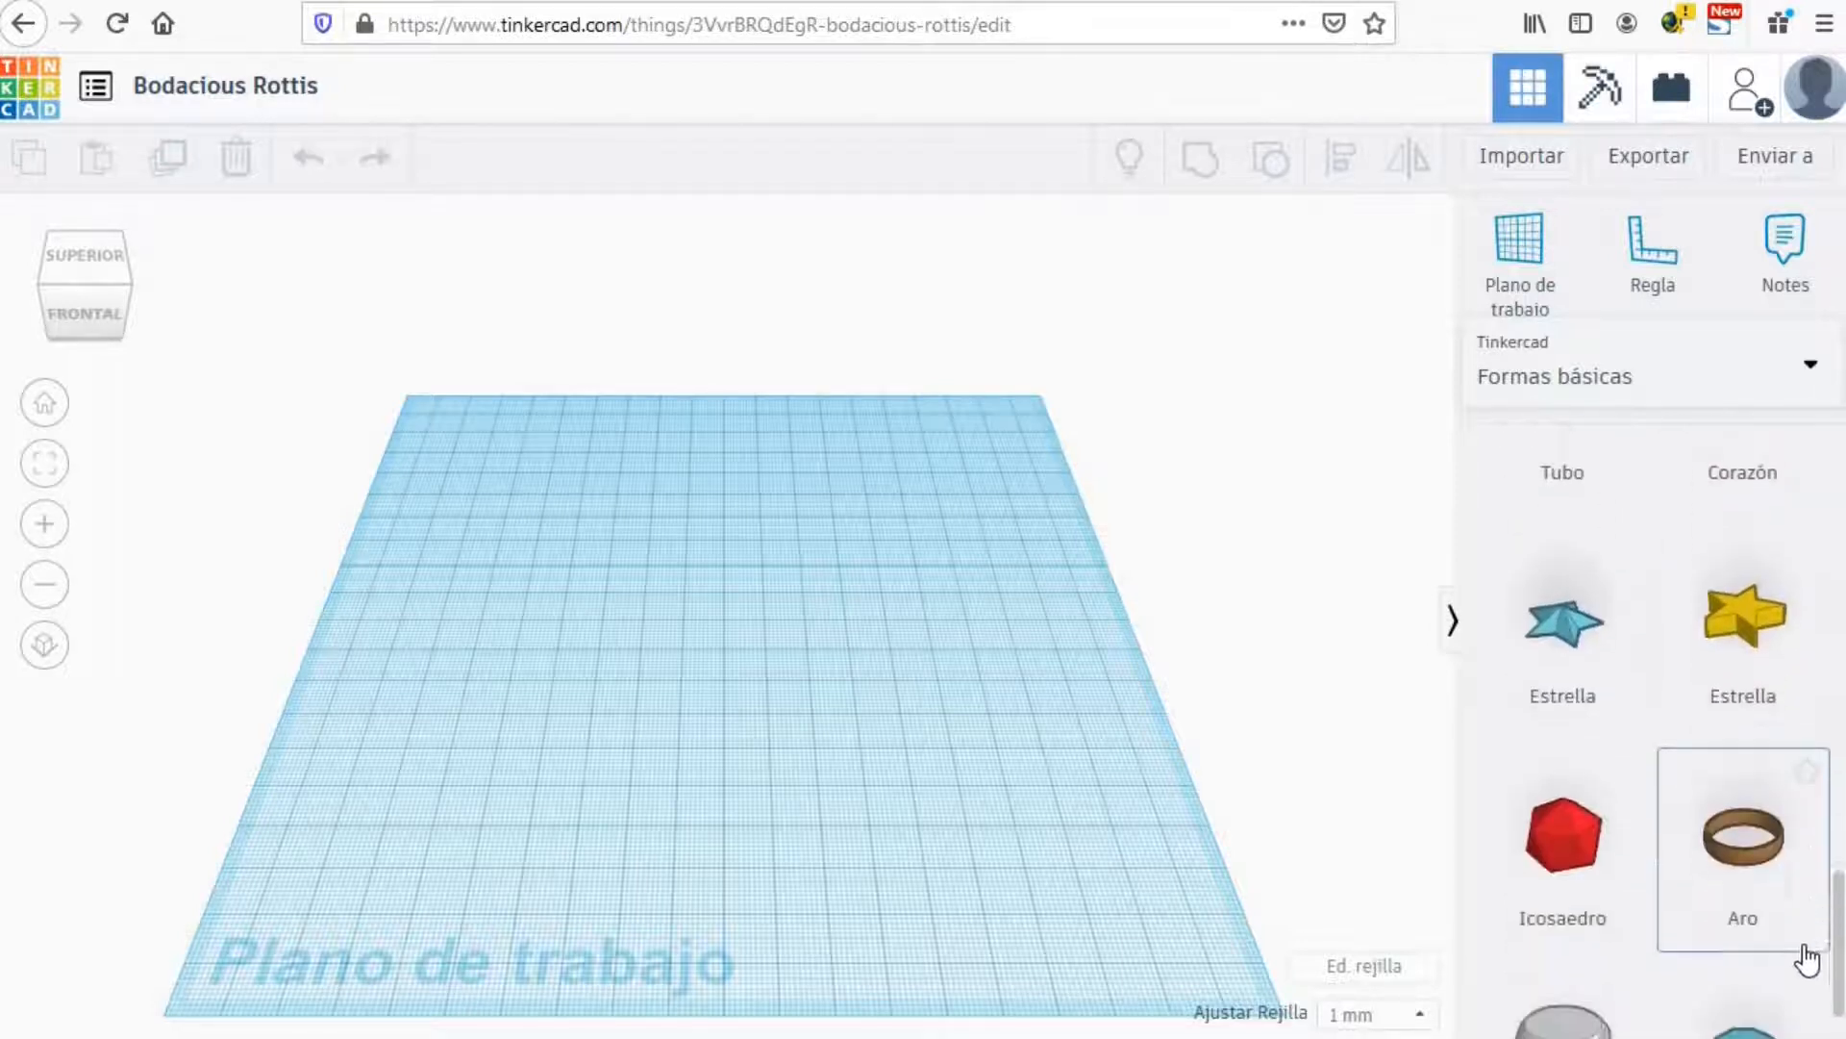
pyautogui.moveTo(1832, 942); pyautogui.dragTo(1830, 402)
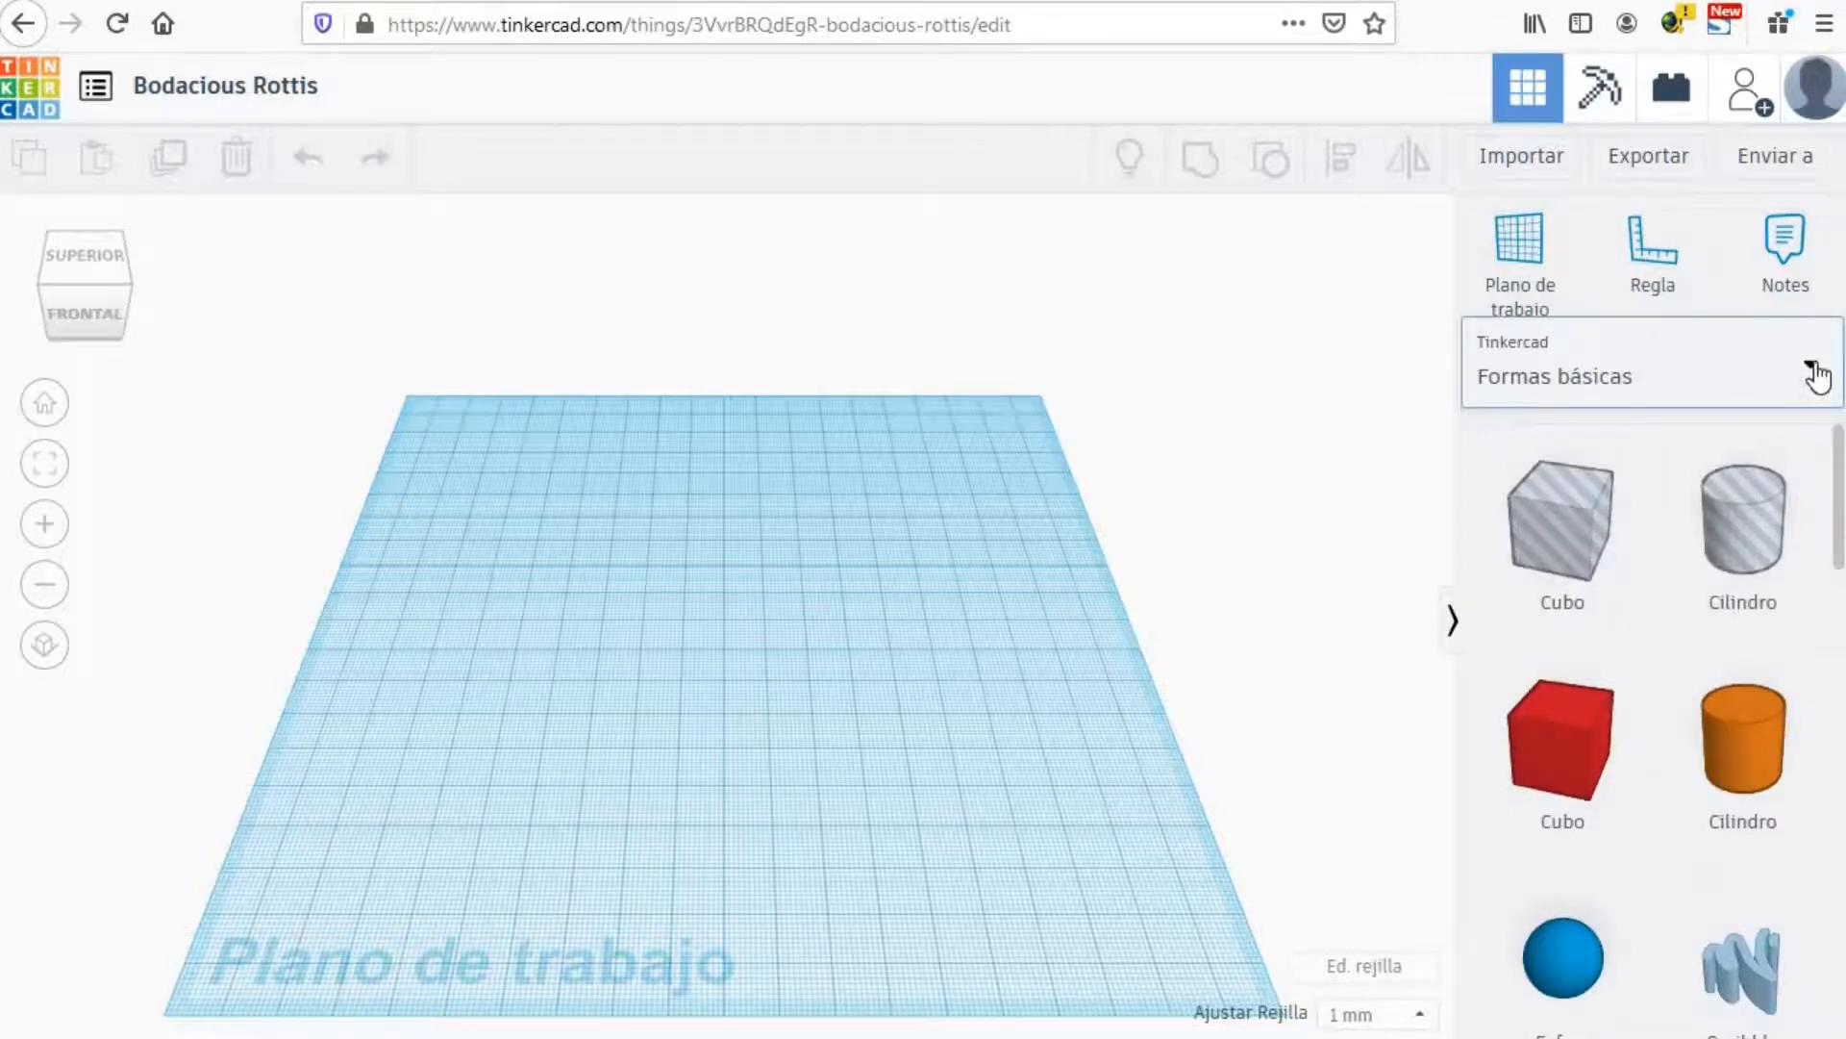
# Step: Browse the 'Texto y números' shapes in the shape library
pyautogui.click(1817, 375)
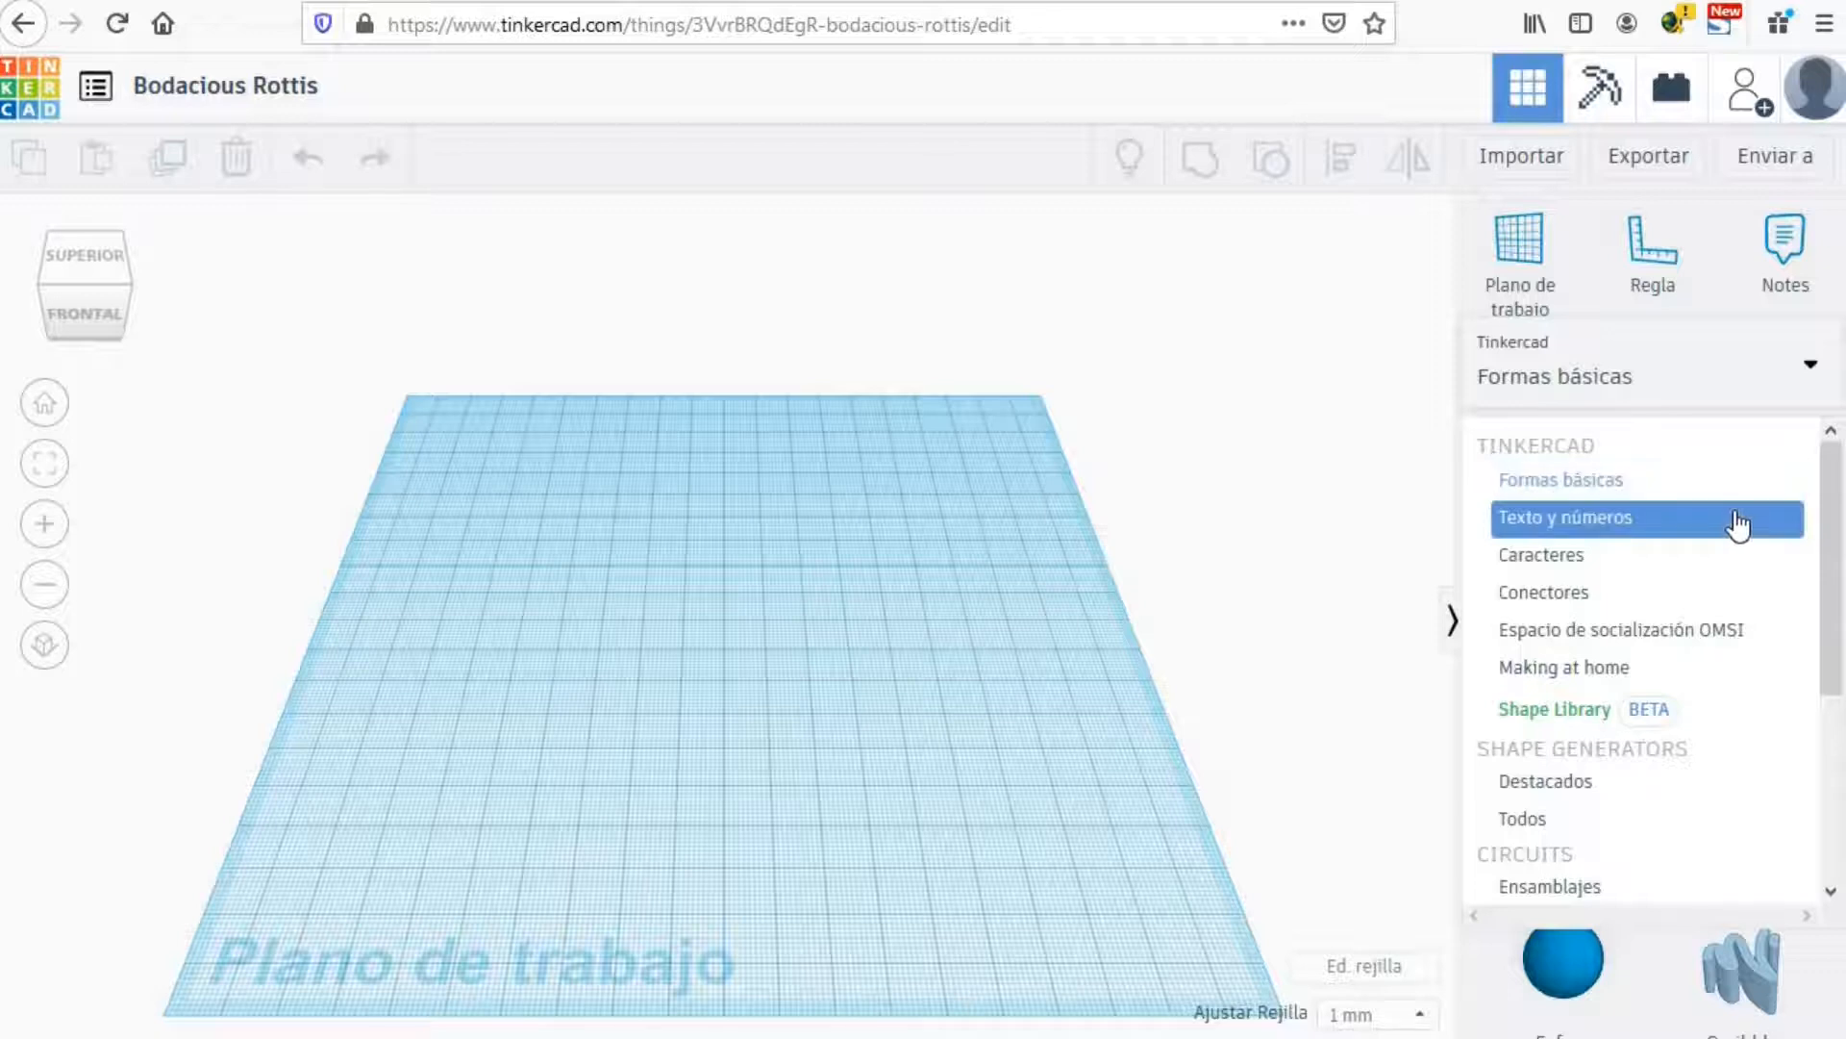
pyautogui.click(1735, 524)
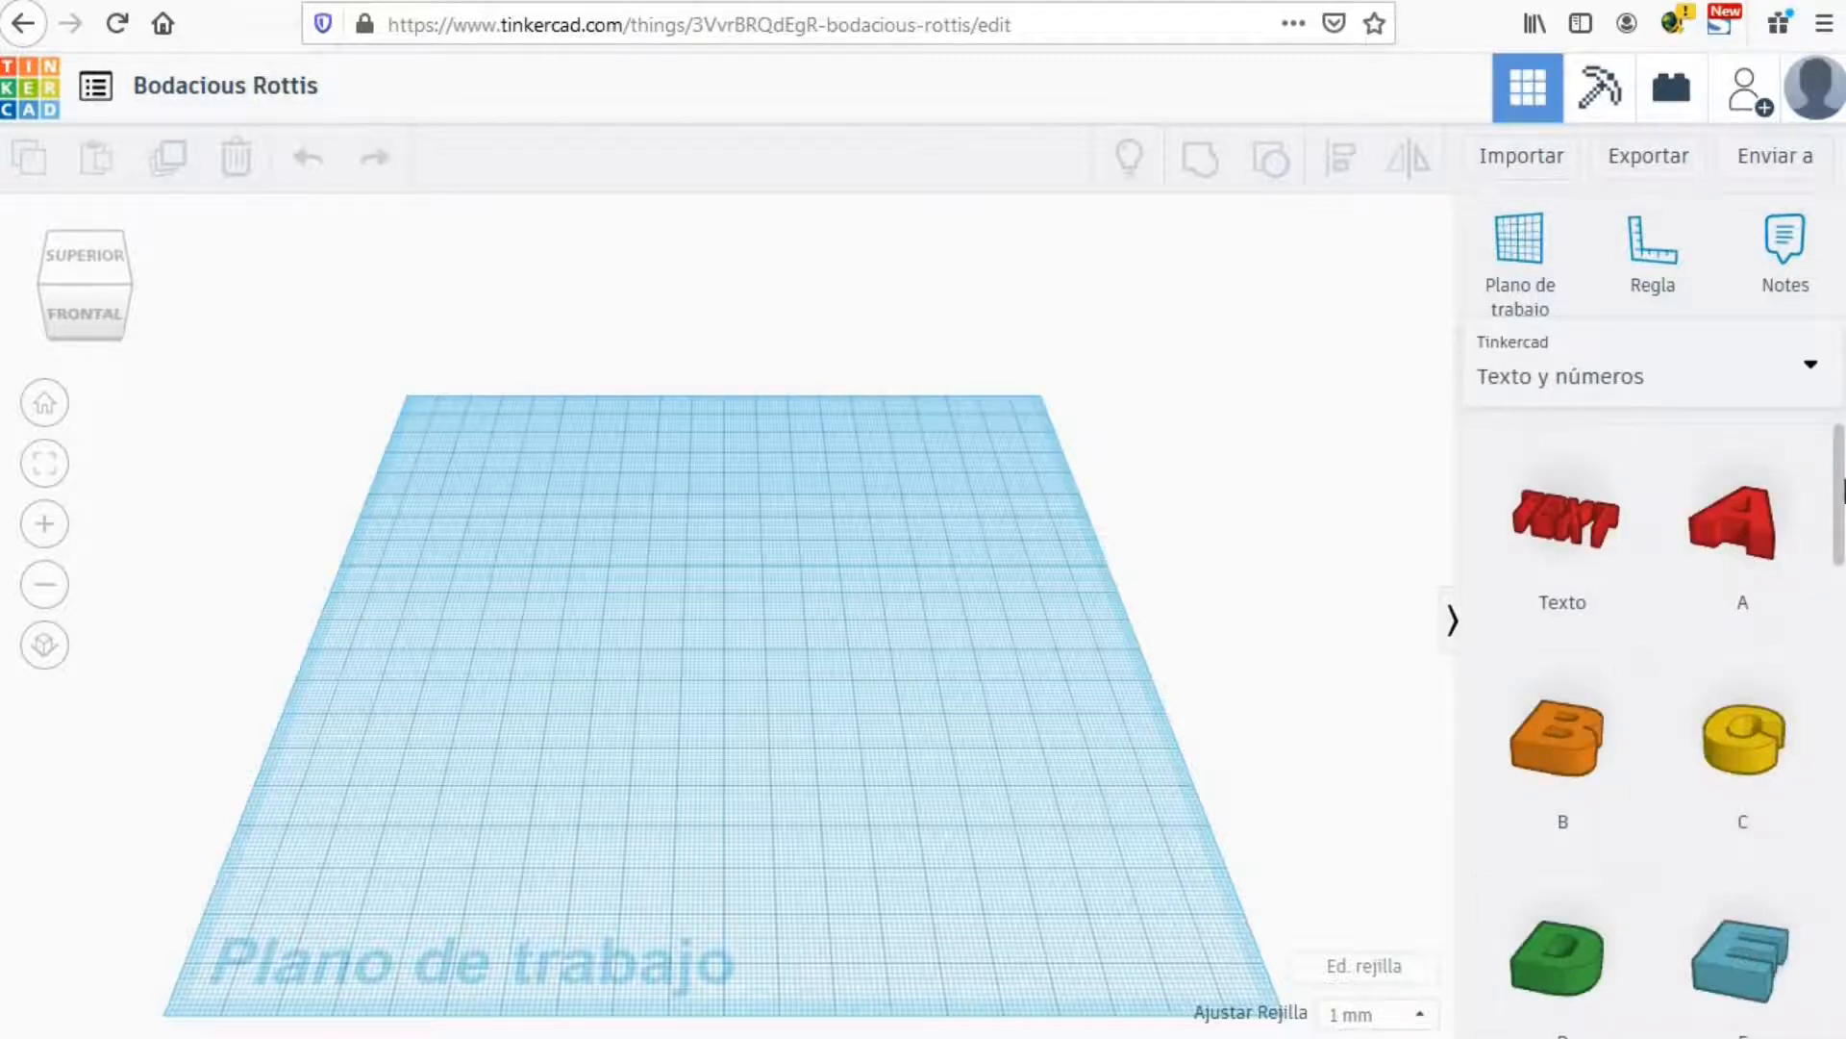
pyautogui.moveTo(1839, 527); pyautogui.dragTo(1816, 1000)
pyautogui.moveTo(1837, 933); pyautogui.dragTo(1816, 393)
# Step: Switch the shape library to 'Conectores' and look through its pieces like Bola
pyautogui.click(1807, 378)
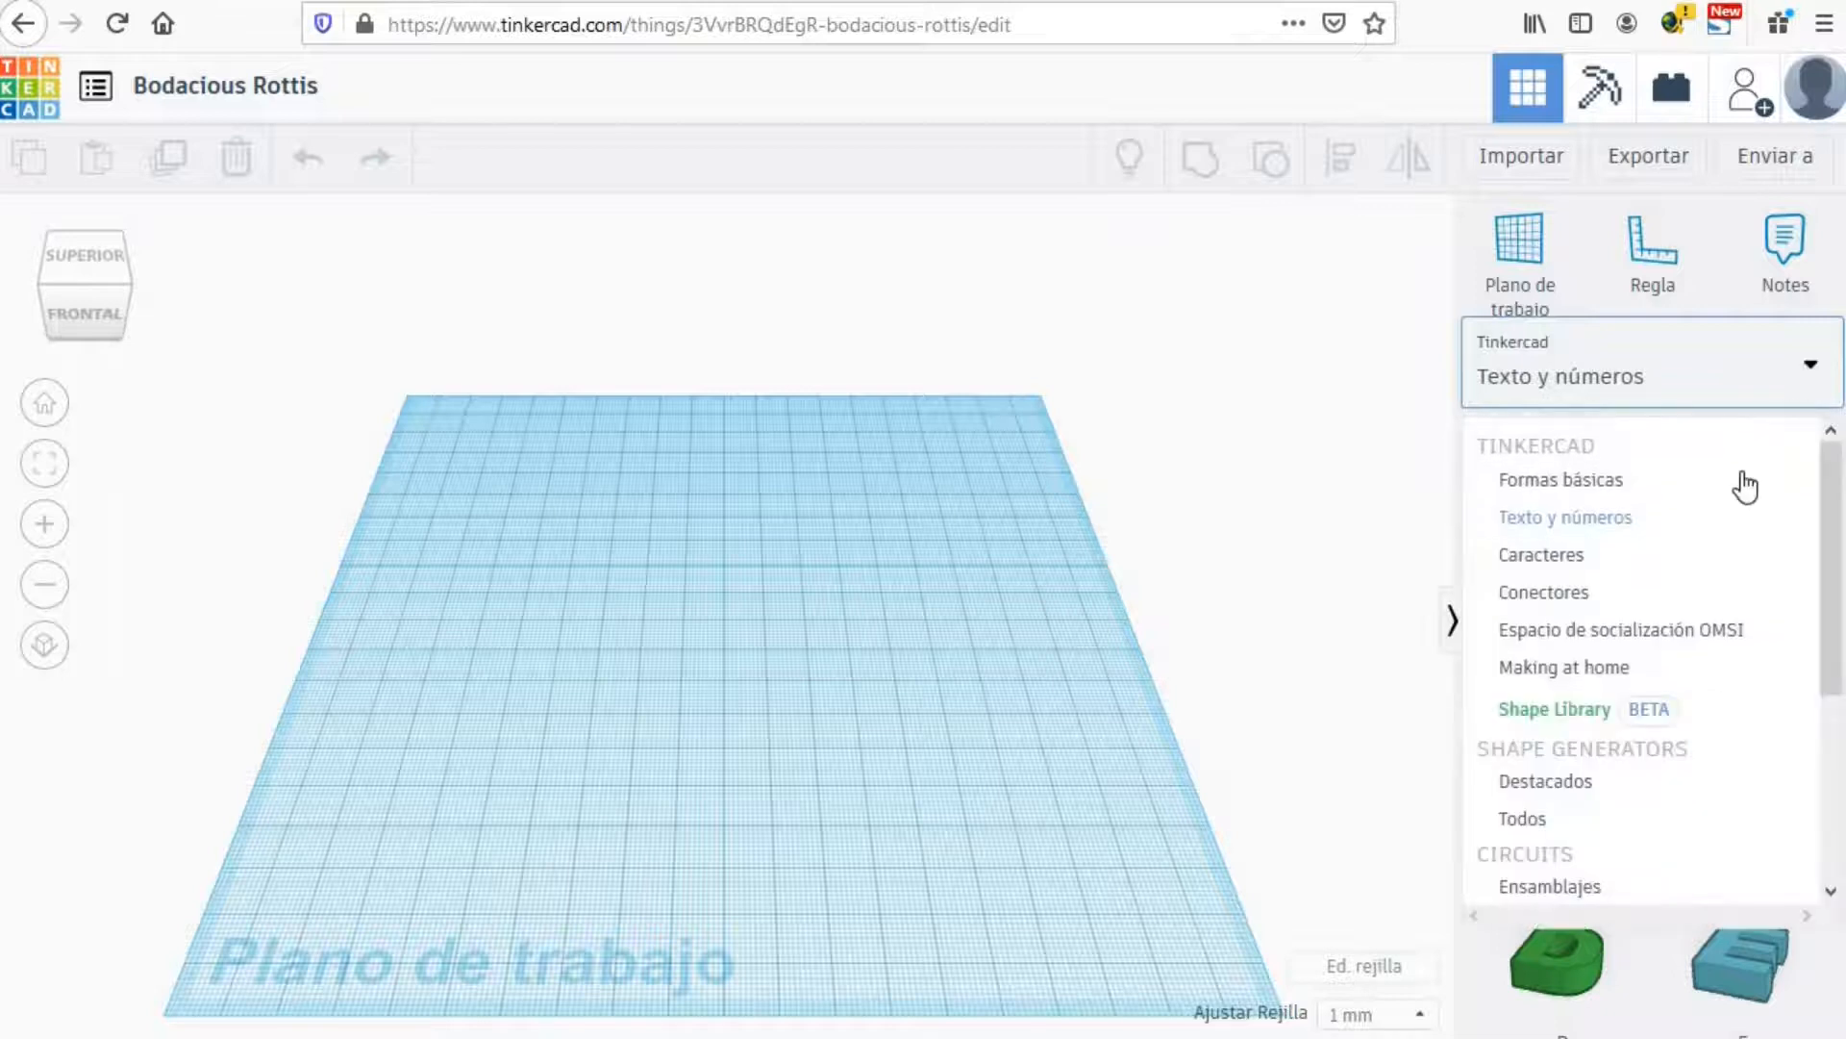
pyautogui.click(1674, 610)
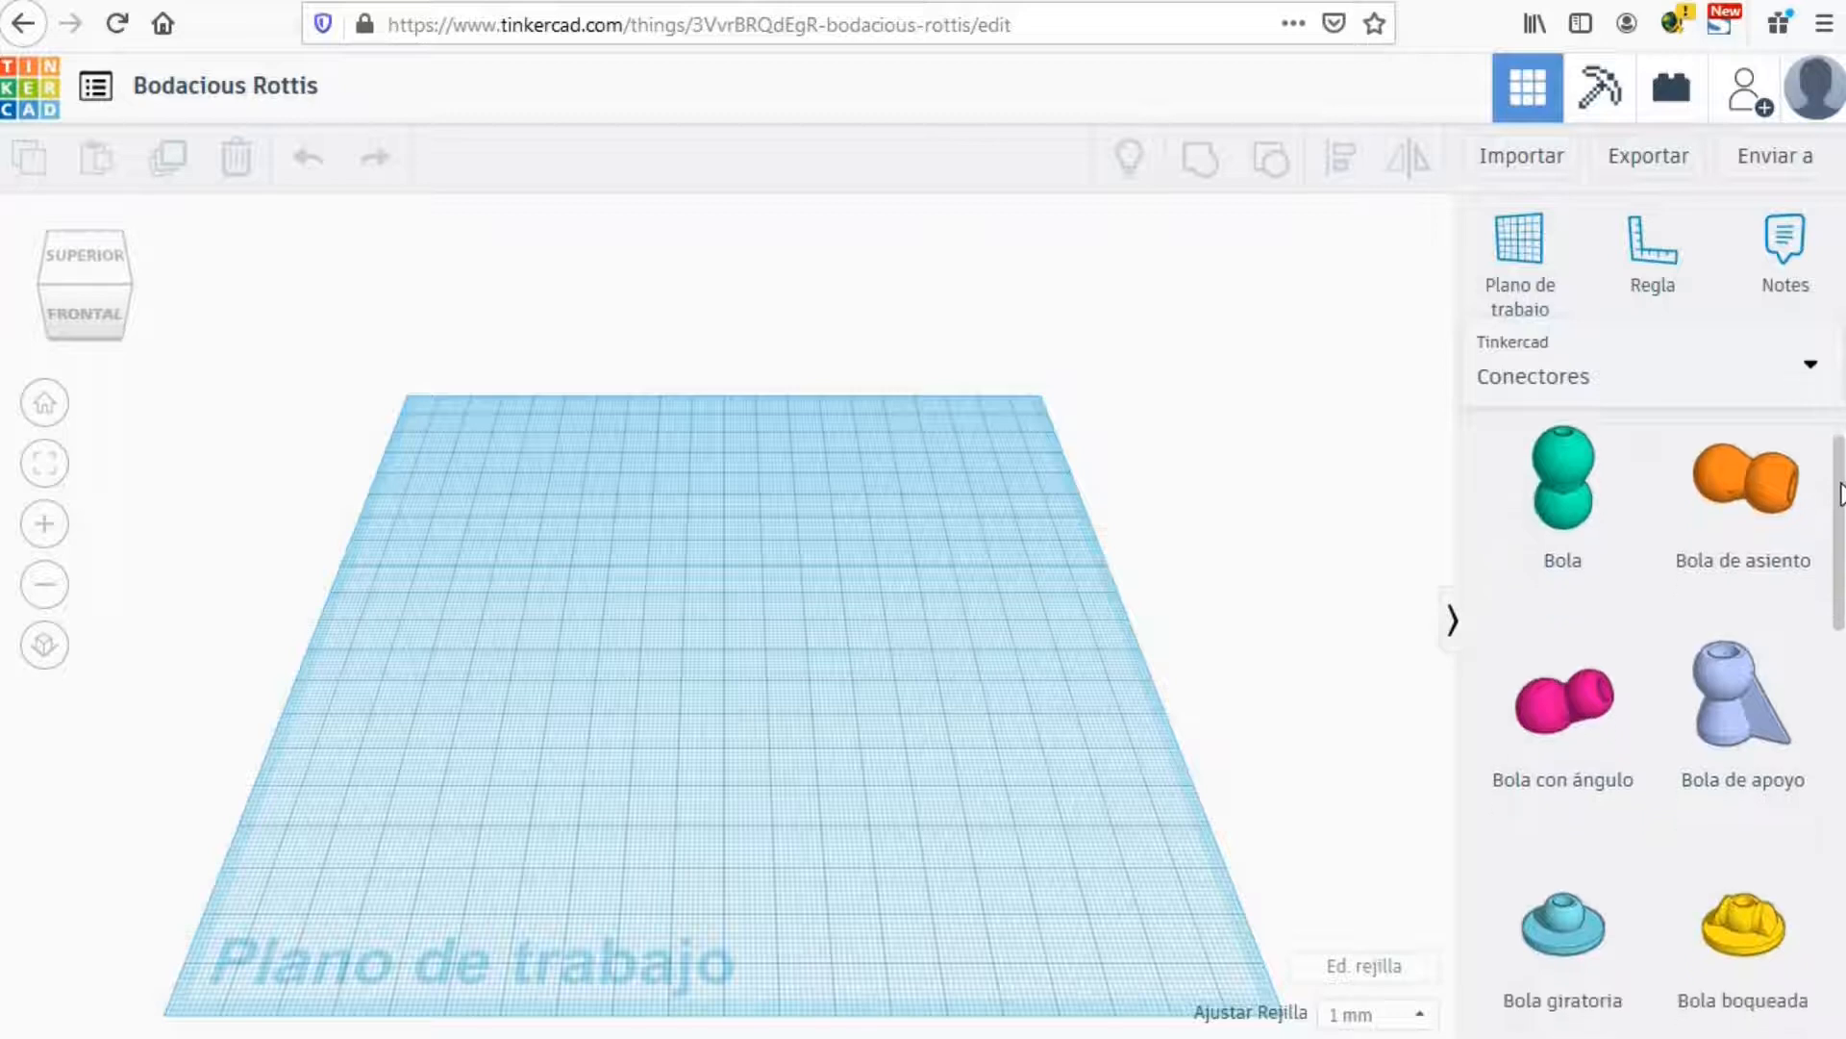
pyautogui.scroll(-8, 1830, 597)
pyautogui.scroll(-8, 1825, 794)
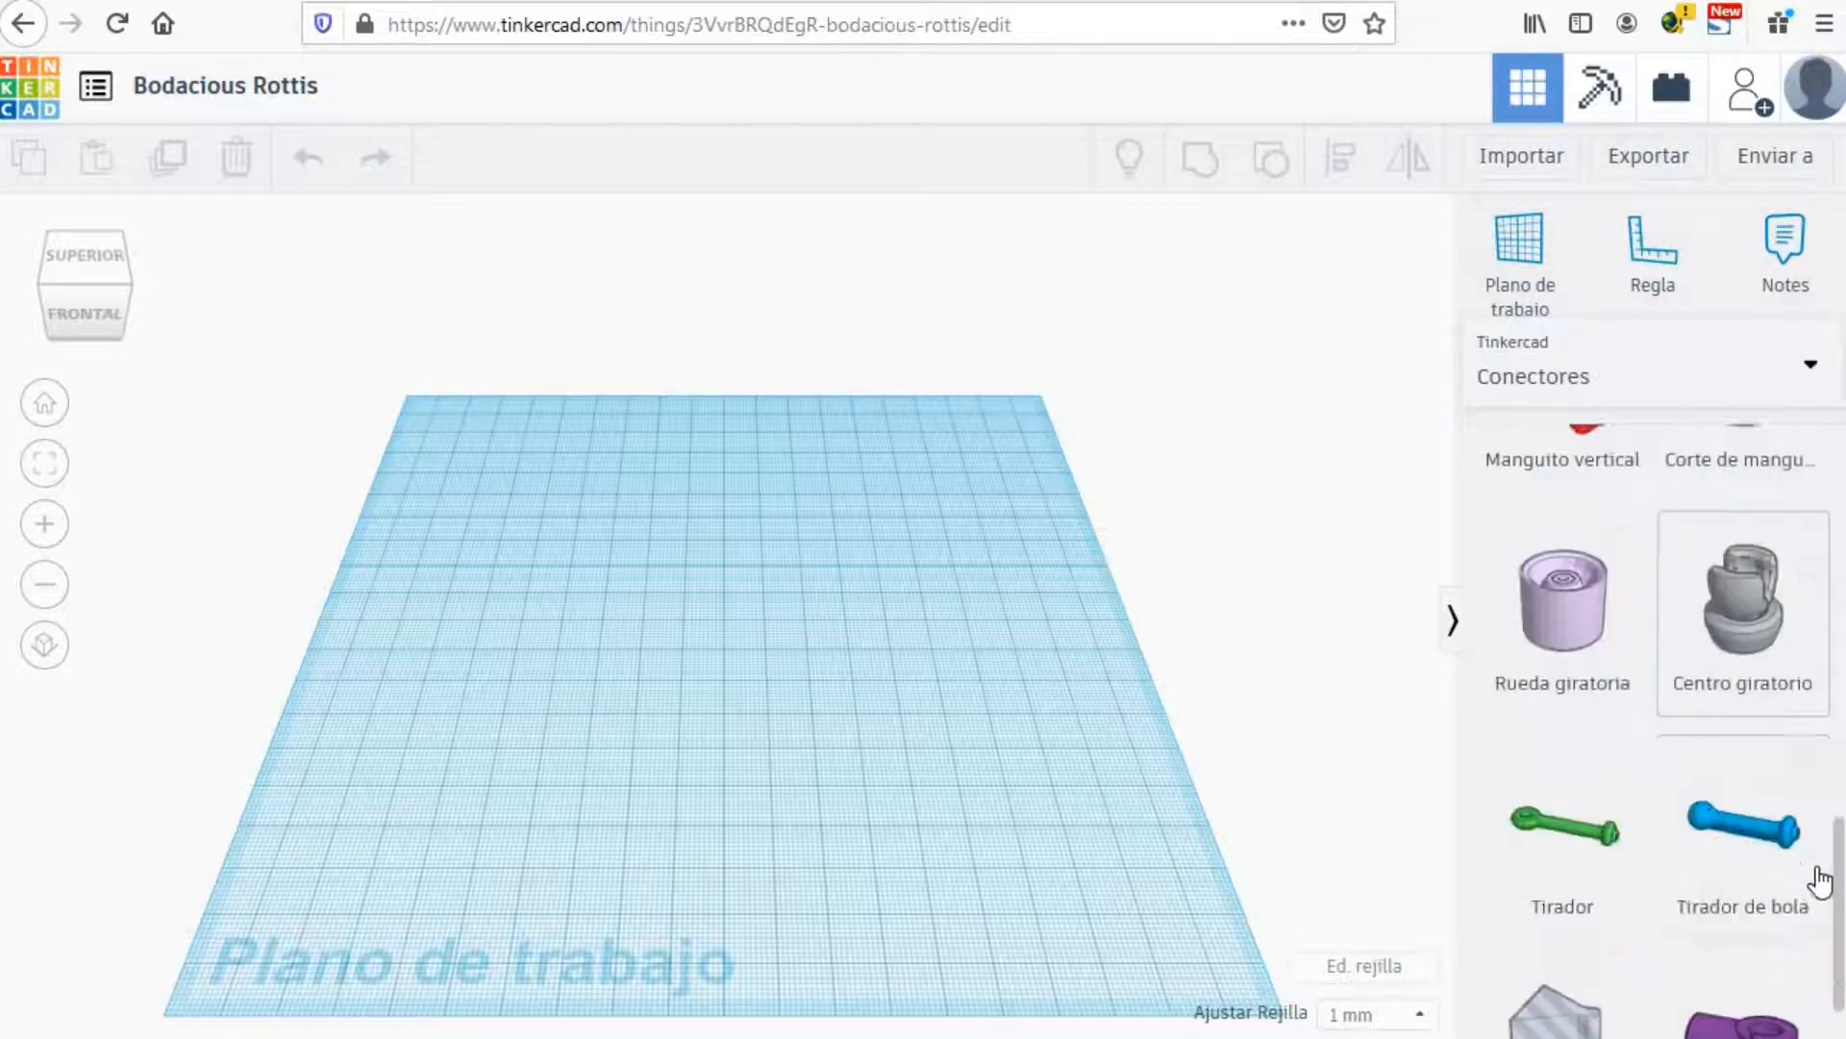
pyautogui.scroll(15, 1825, 952)
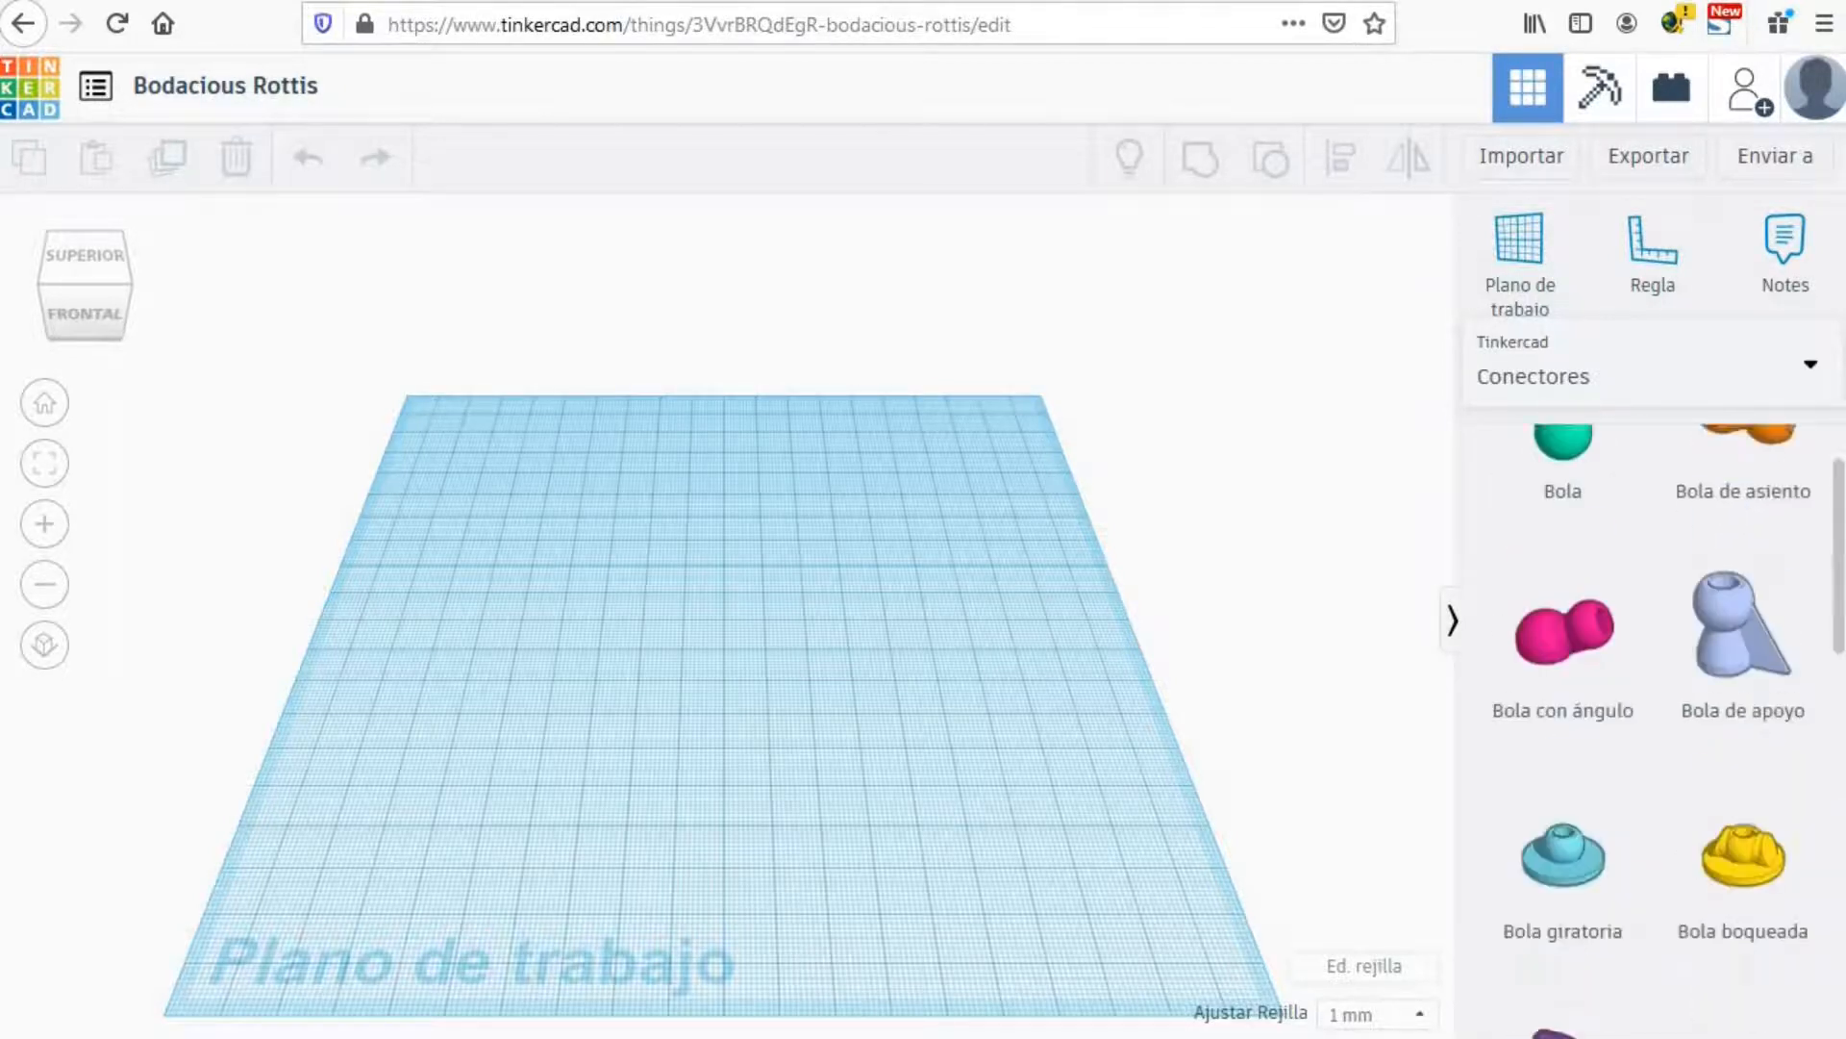
pyautogui.click(1806, 370)
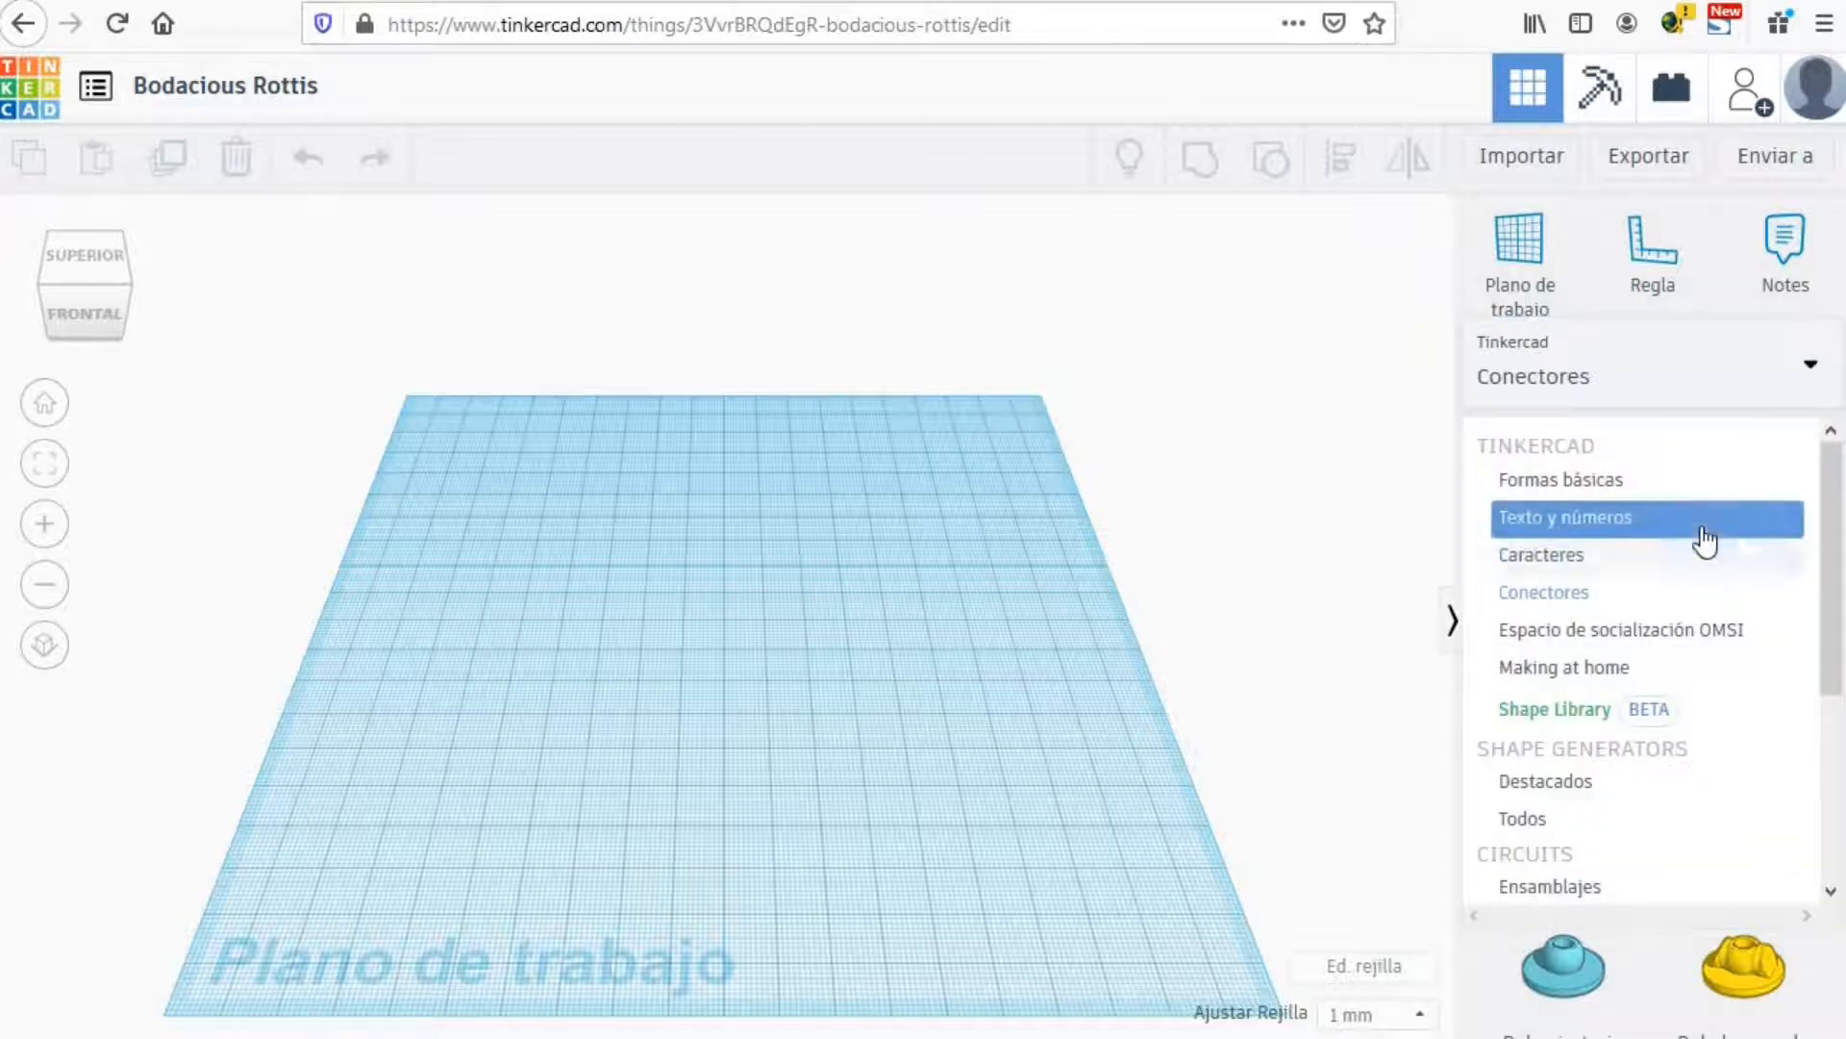
pyautogui.moveTo(1832, 498); pyautogui.dragTo(1816, 698)
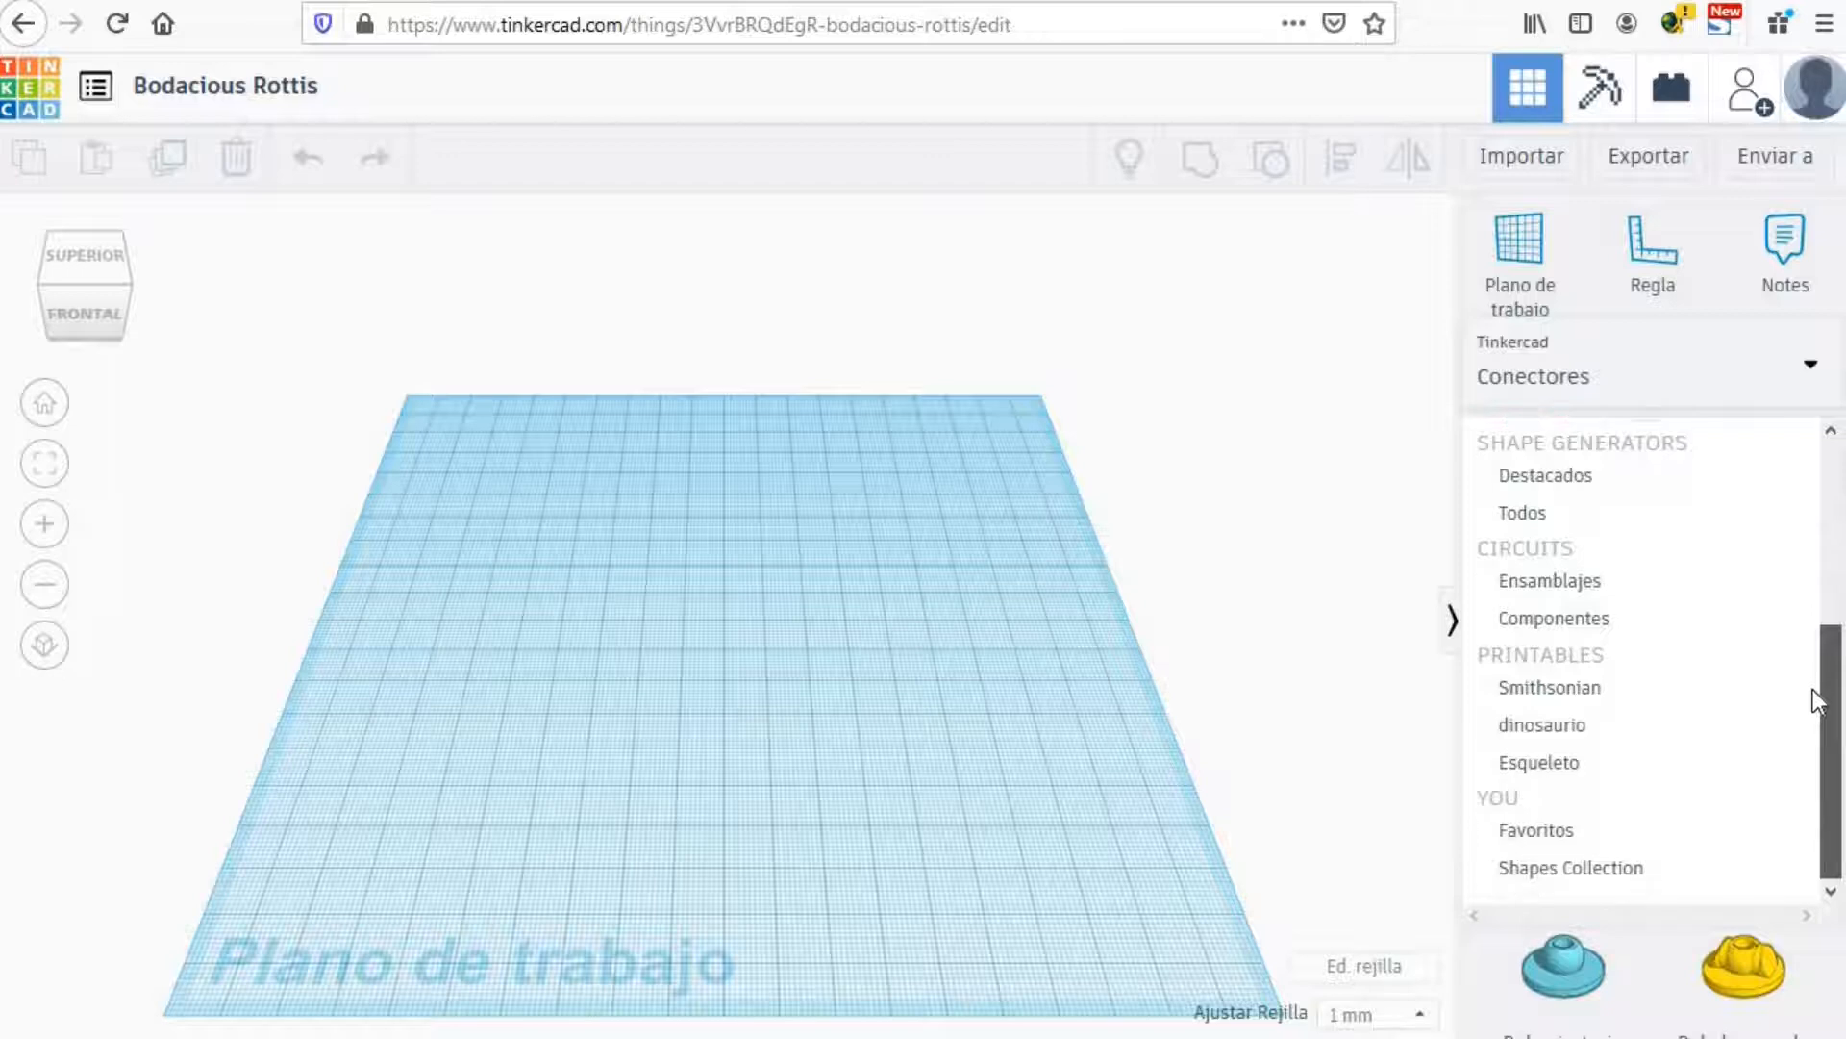
# Step: Browse the 'dinosaurio' and 'Esqueleto' parts, then return to 'Formas básicas'
pyautogui.click(1624, 732)
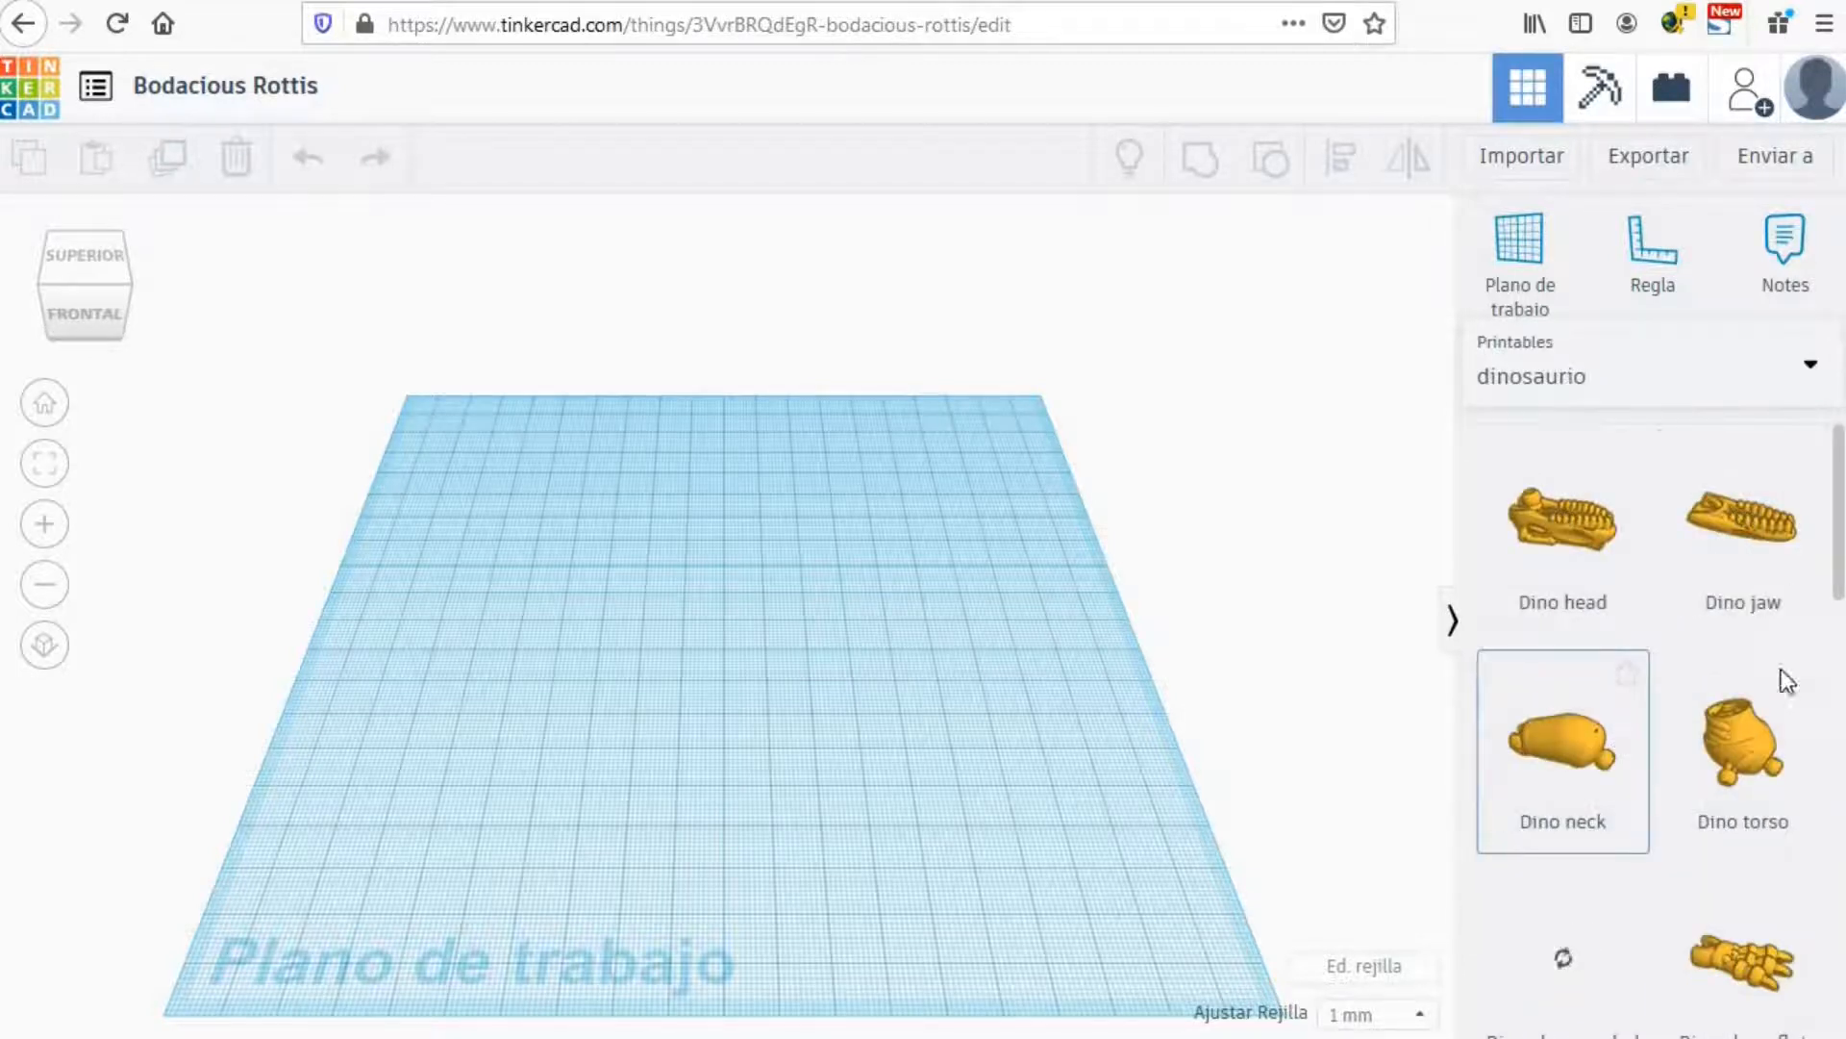
pyautogui.moveTo(1830, 481); pyautogui.dragTo(1814, 390)
pyautogui.click(1813, 378)
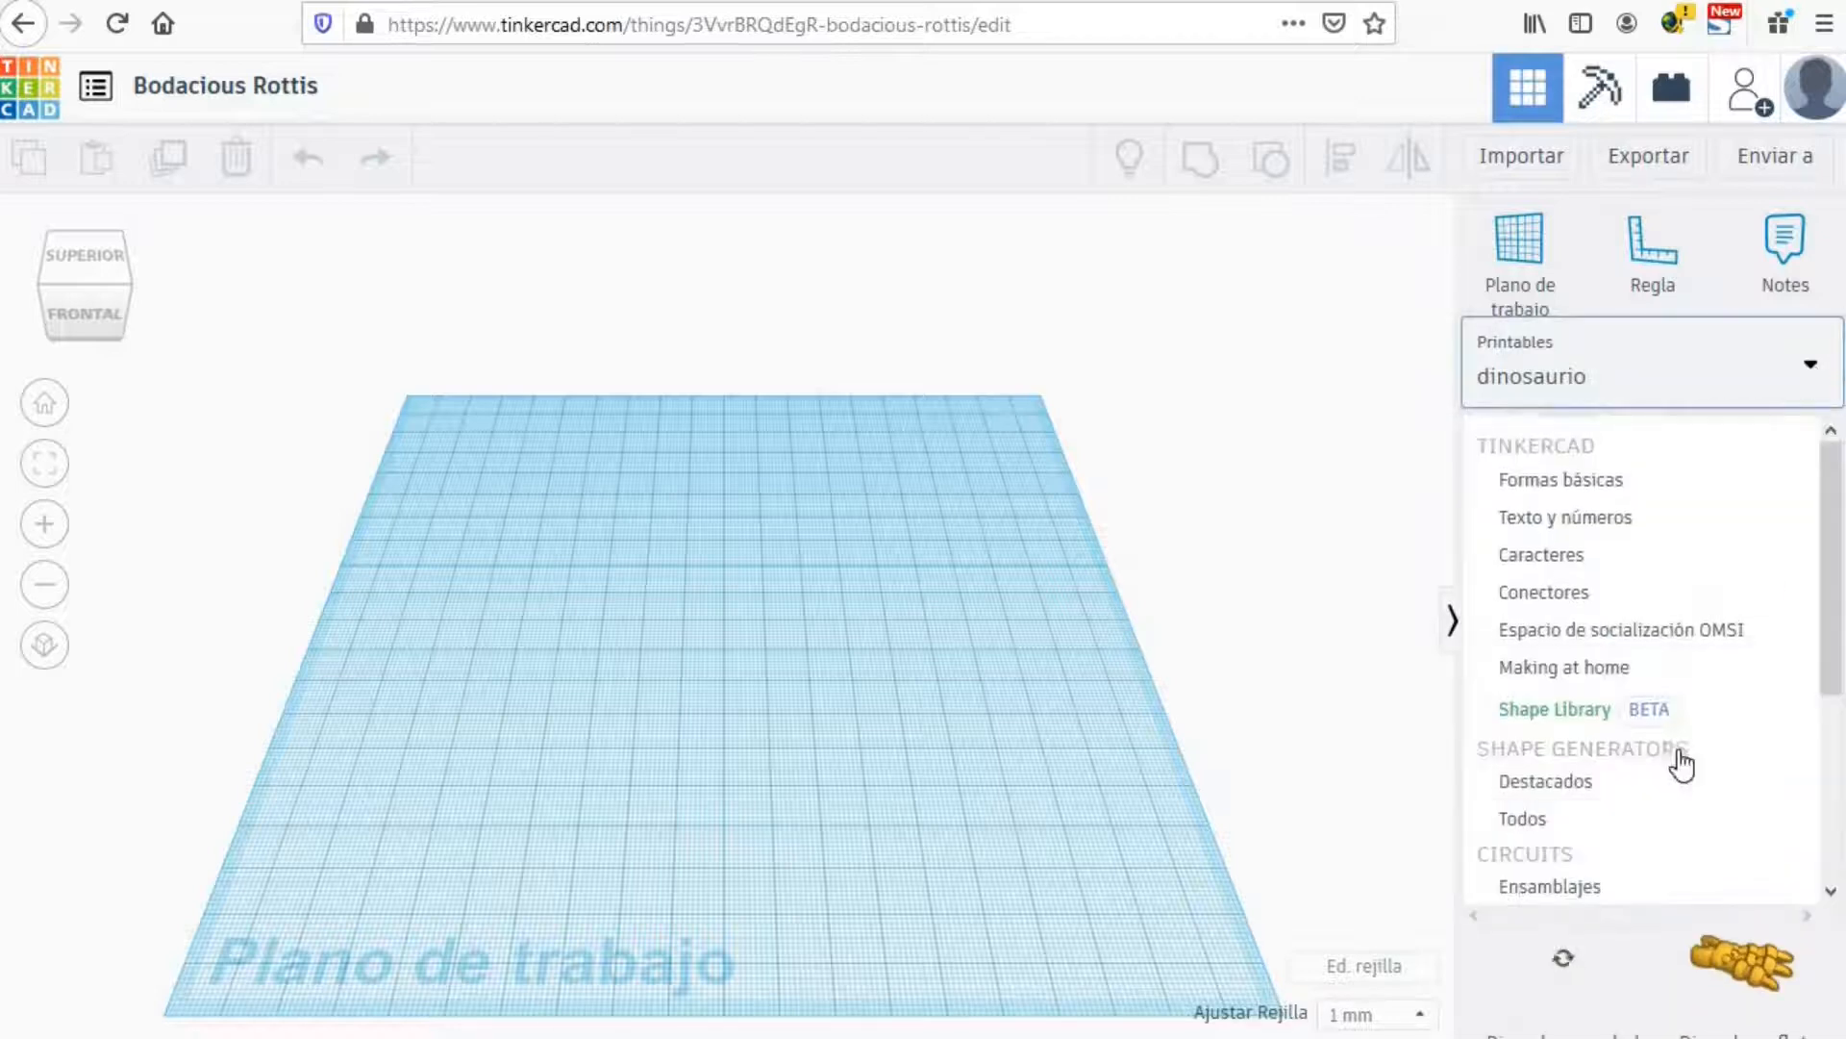
pyautogui.scroll(-2, 1624, 803)
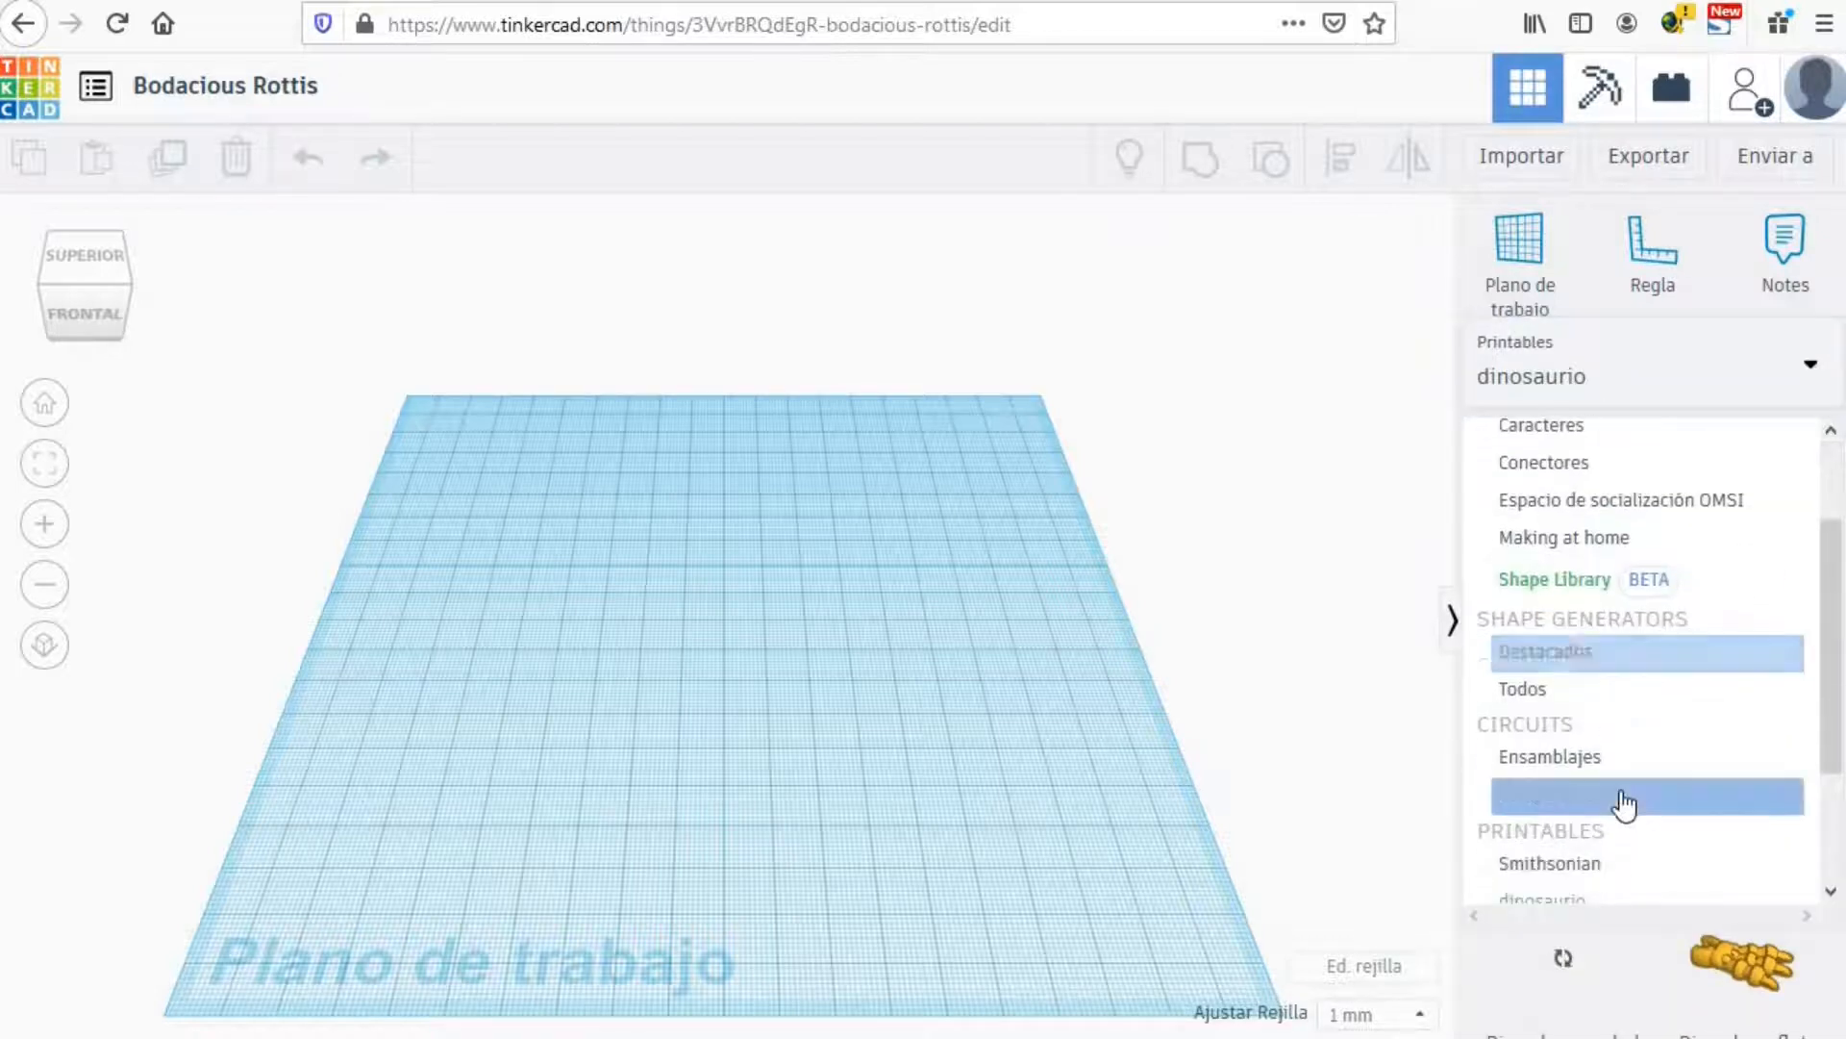
pyautogui.scroll(-2, 1623, 803)
pyautogui.click(1593, 811)
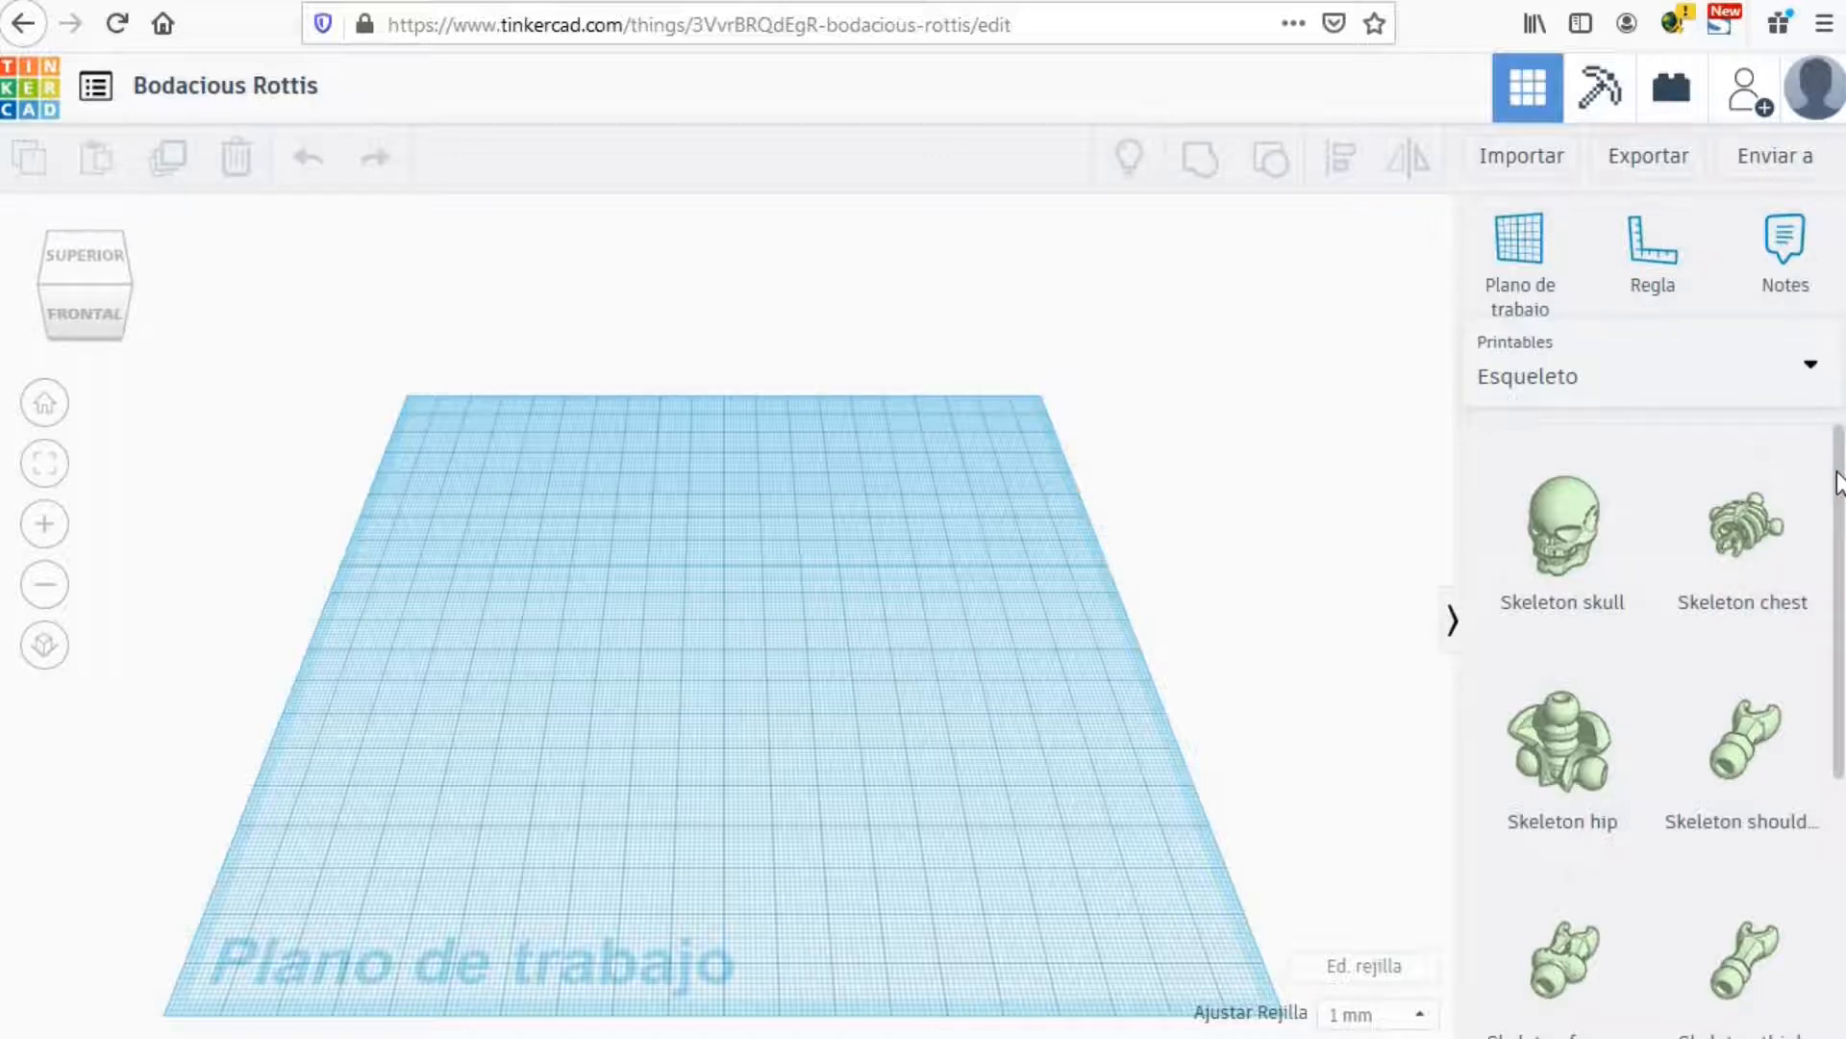
pyautogui.moveTo(1839, 472); pyautogui.dragTo(1834, 423)
pyautogui.click(1817, 377)
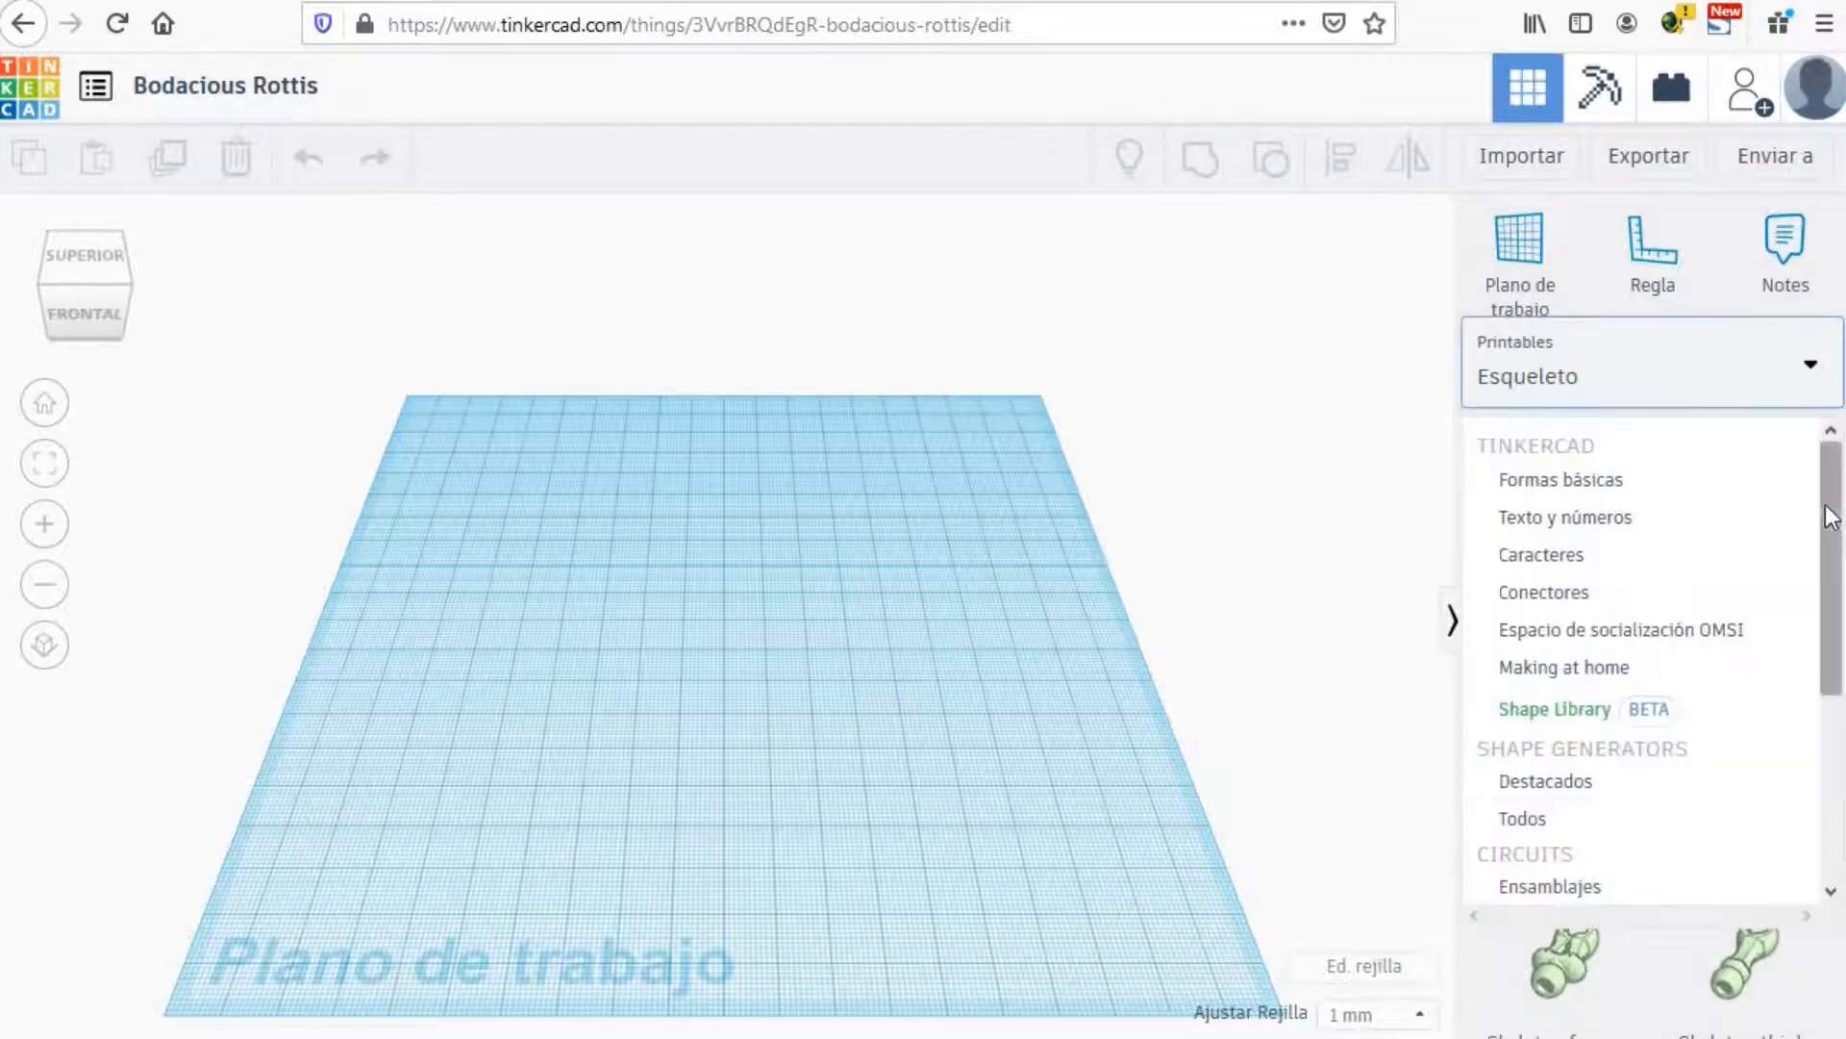
pyautogui.click(1614, 480)
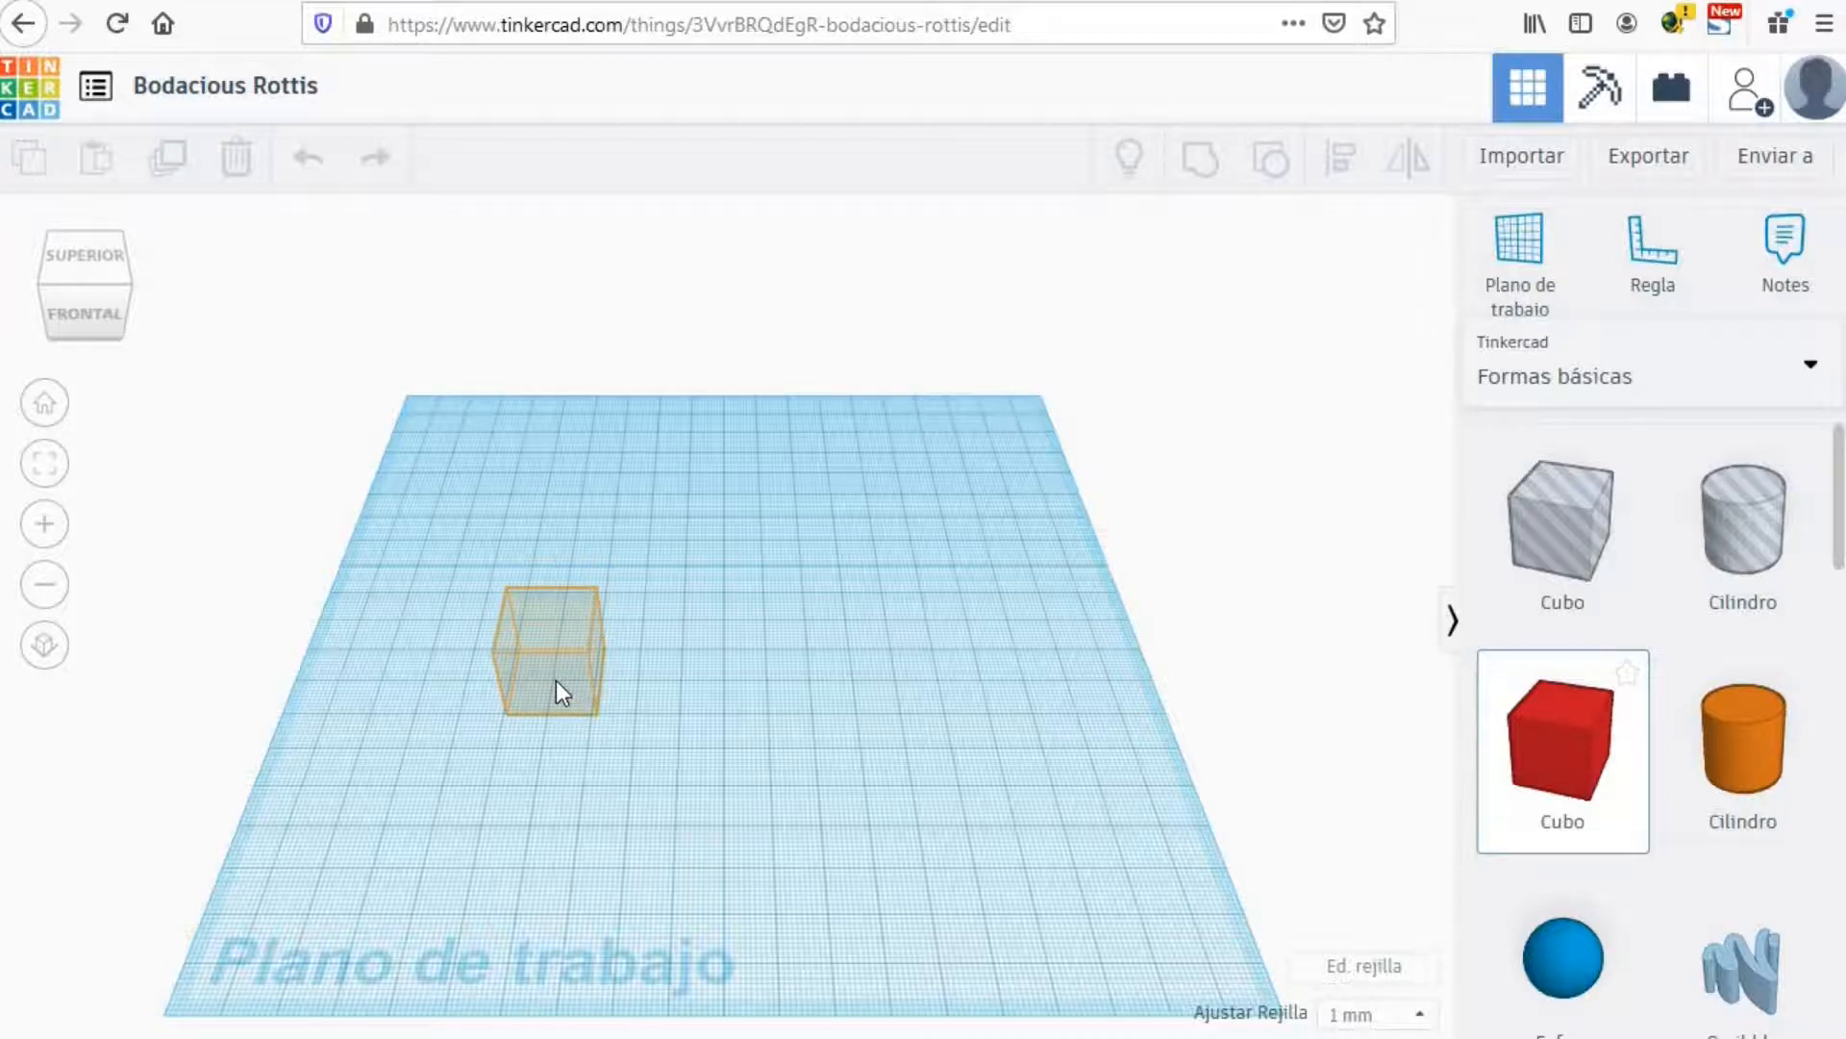
# Step: Place a red Cubo on the workplane and confirm it measures 20 × 20 × 20 mm
pyautogui.click(555, 679)
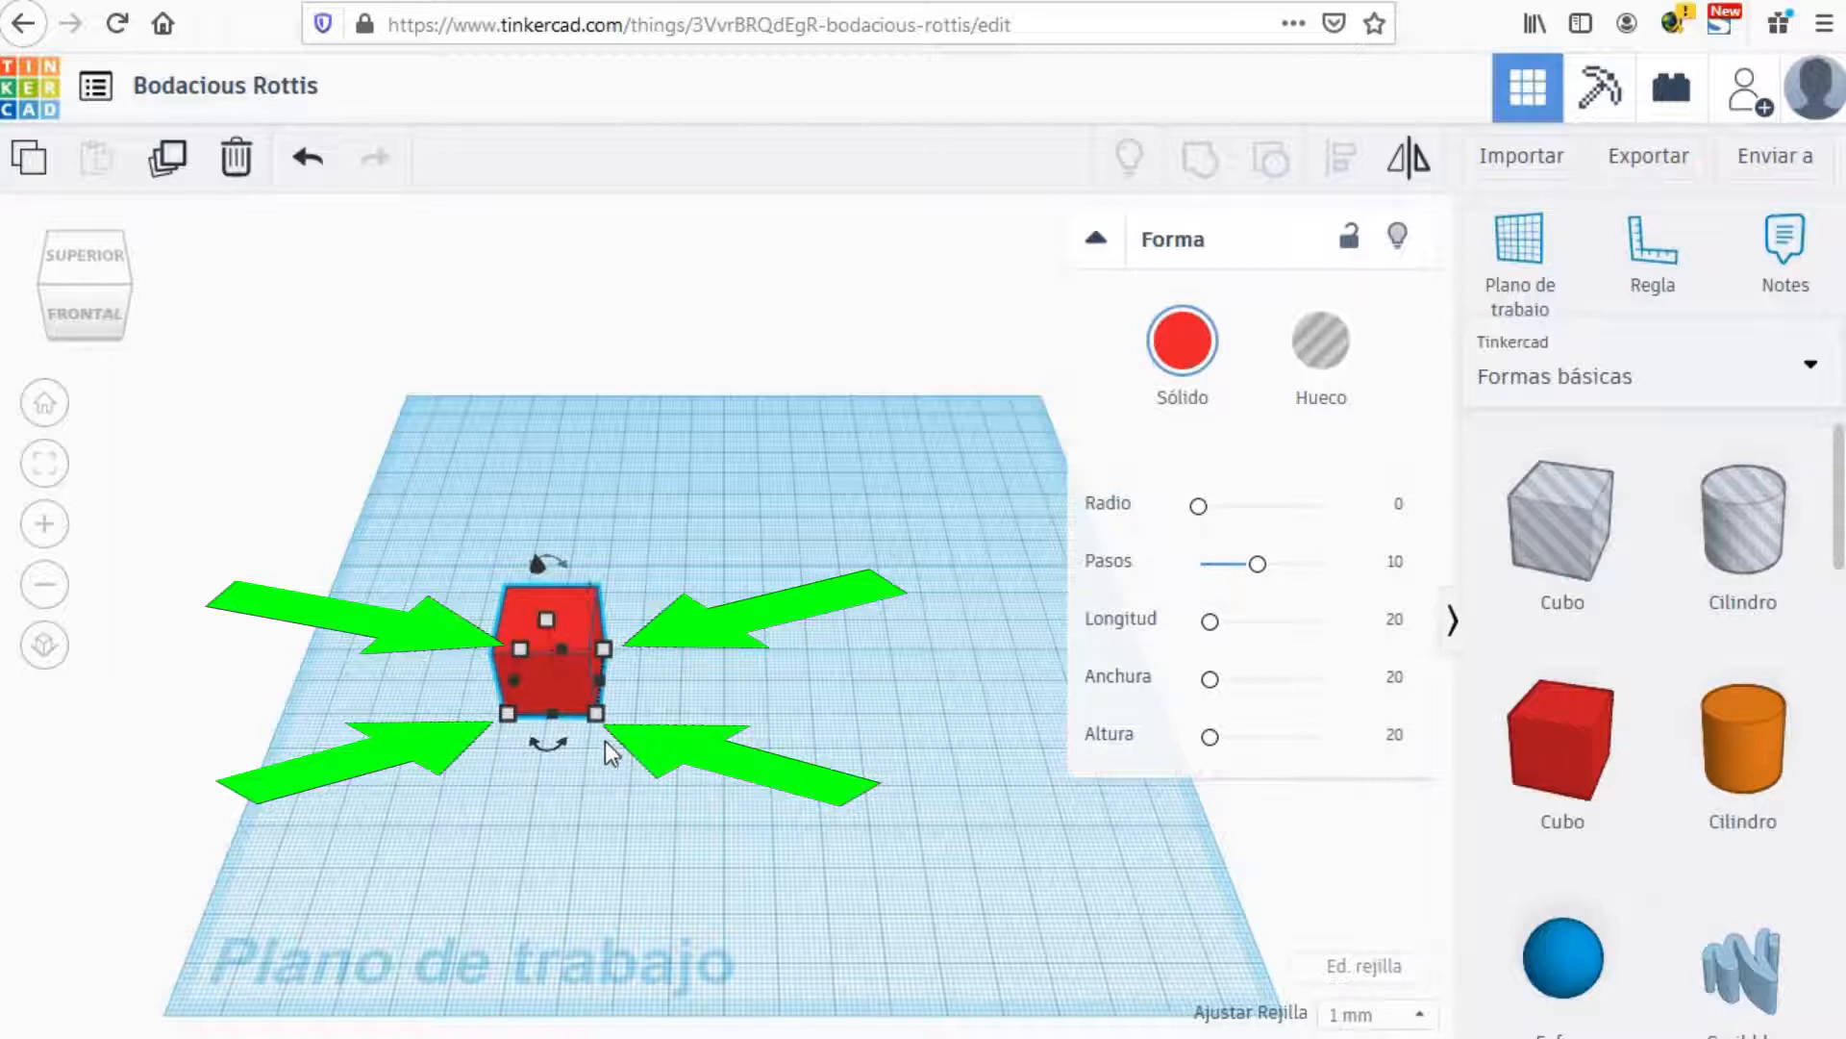
pyautogui.click(520, 649)
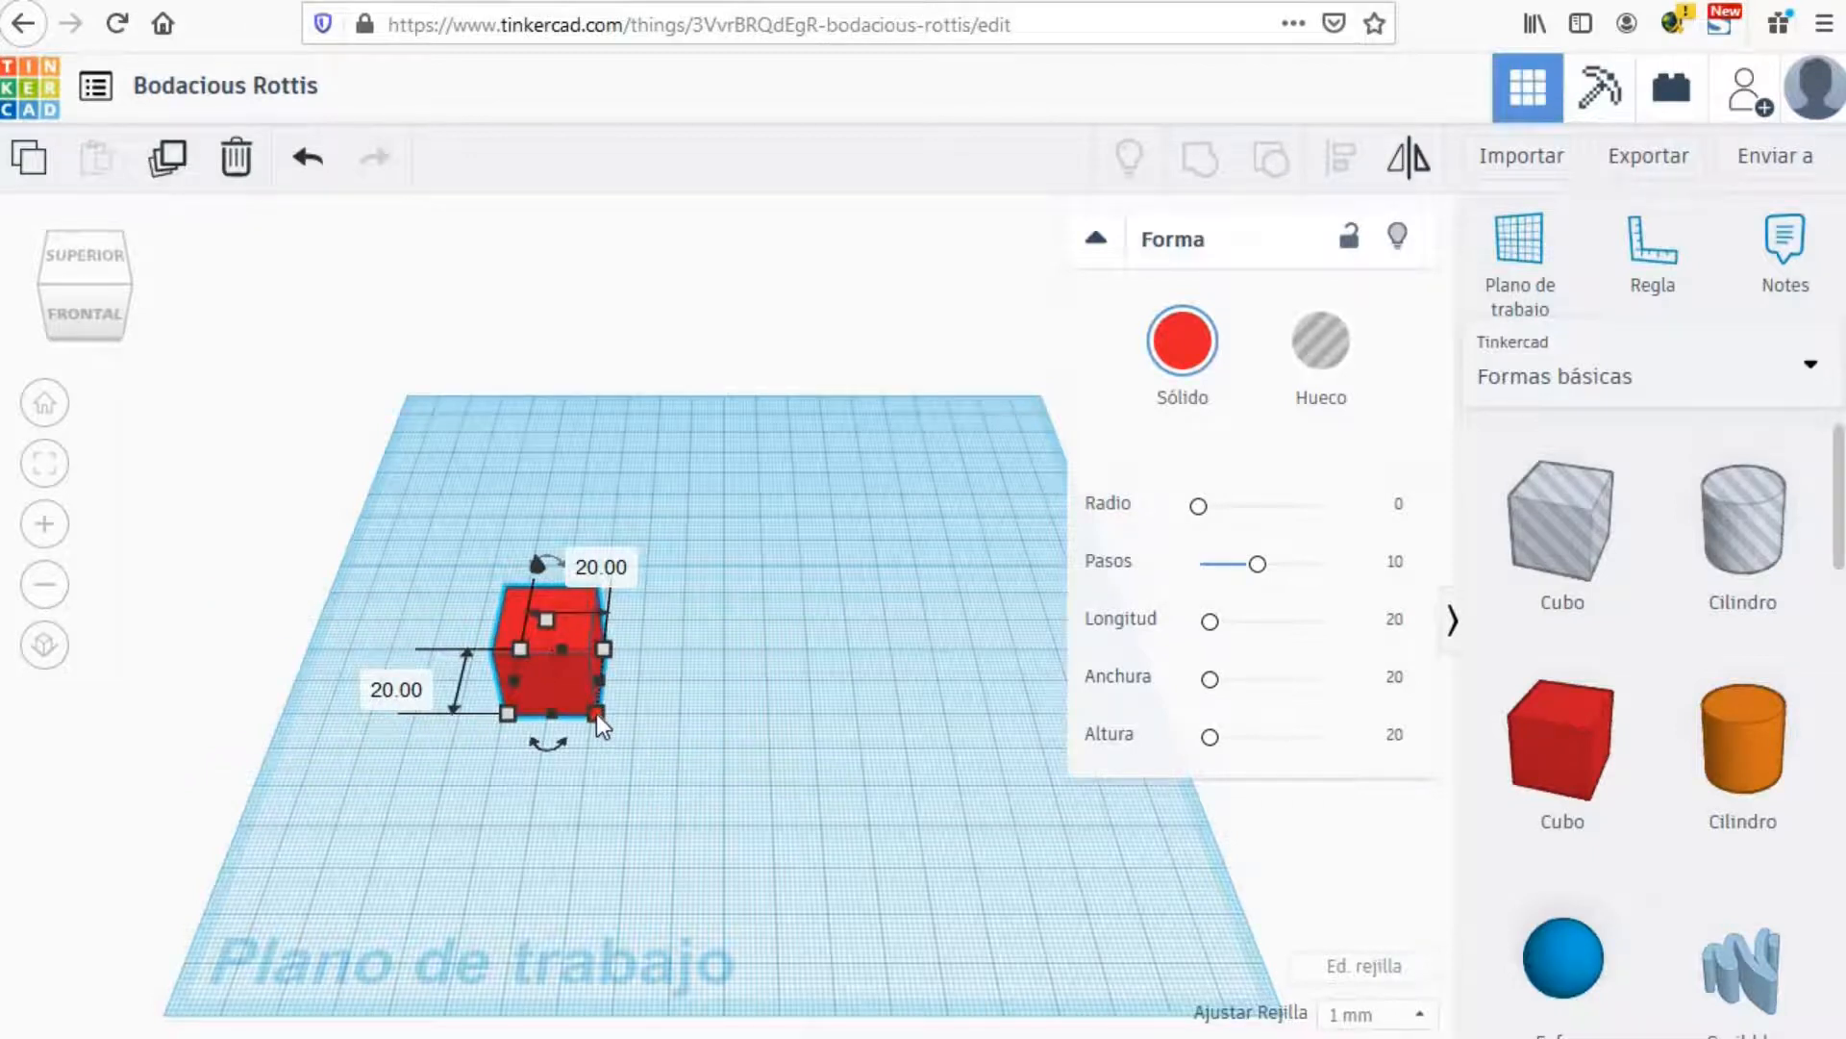
pyautogui.moveTo(598, 710)
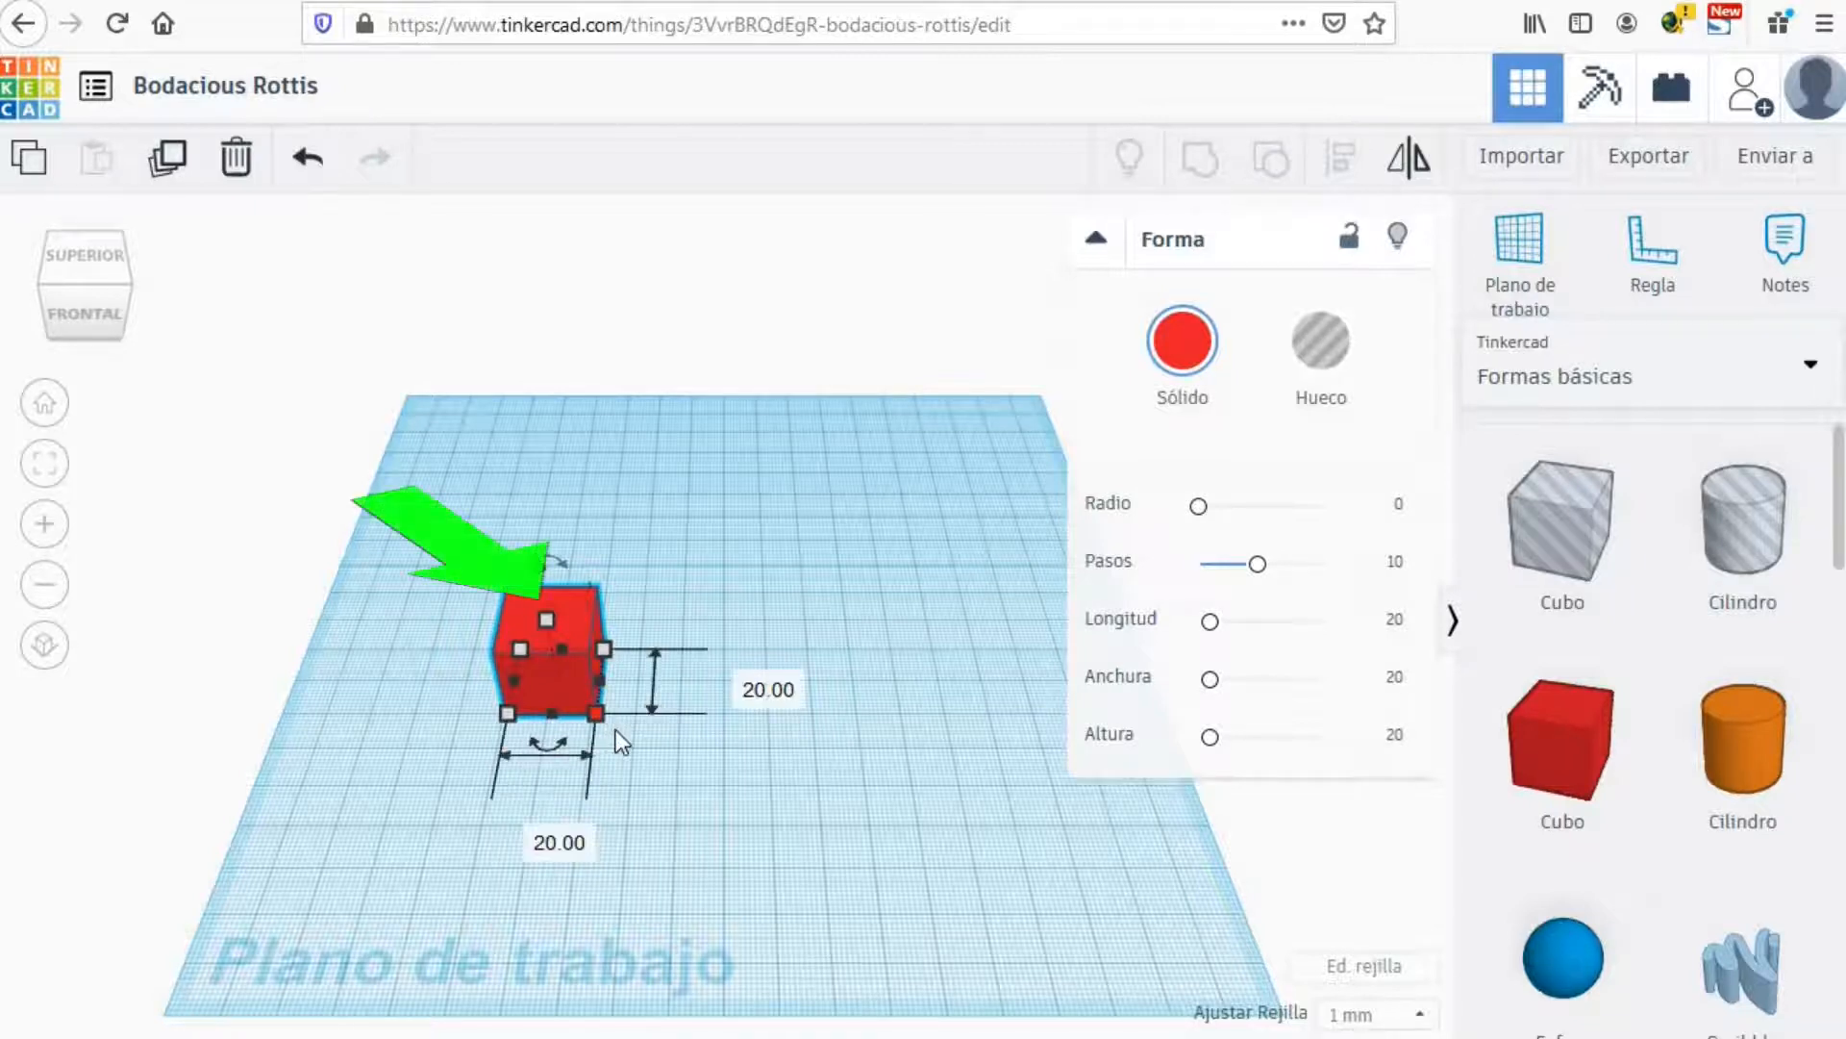
pyautogui.moveTo(548, 620)
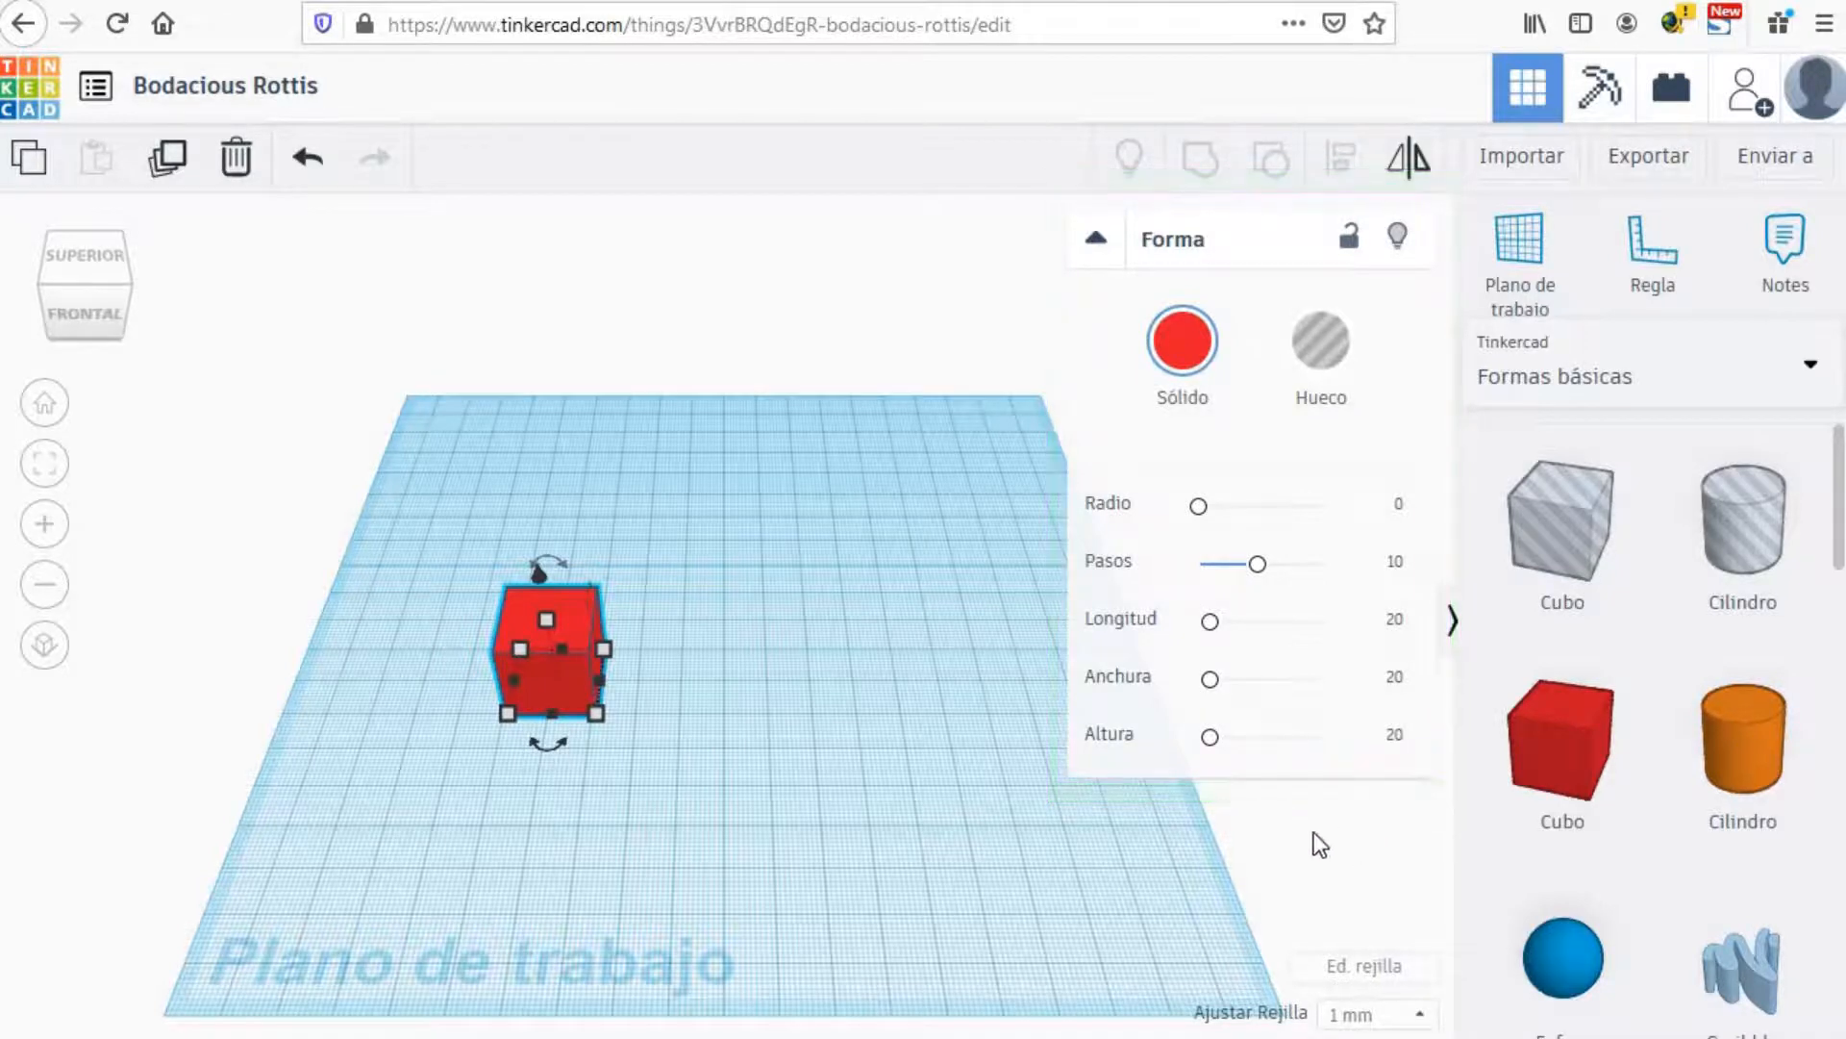
# Step: Collapse the Forma panel and drag the red cube toward the workplane centre, keeping 1 mm snap
pyautogui.click(1097, 240)
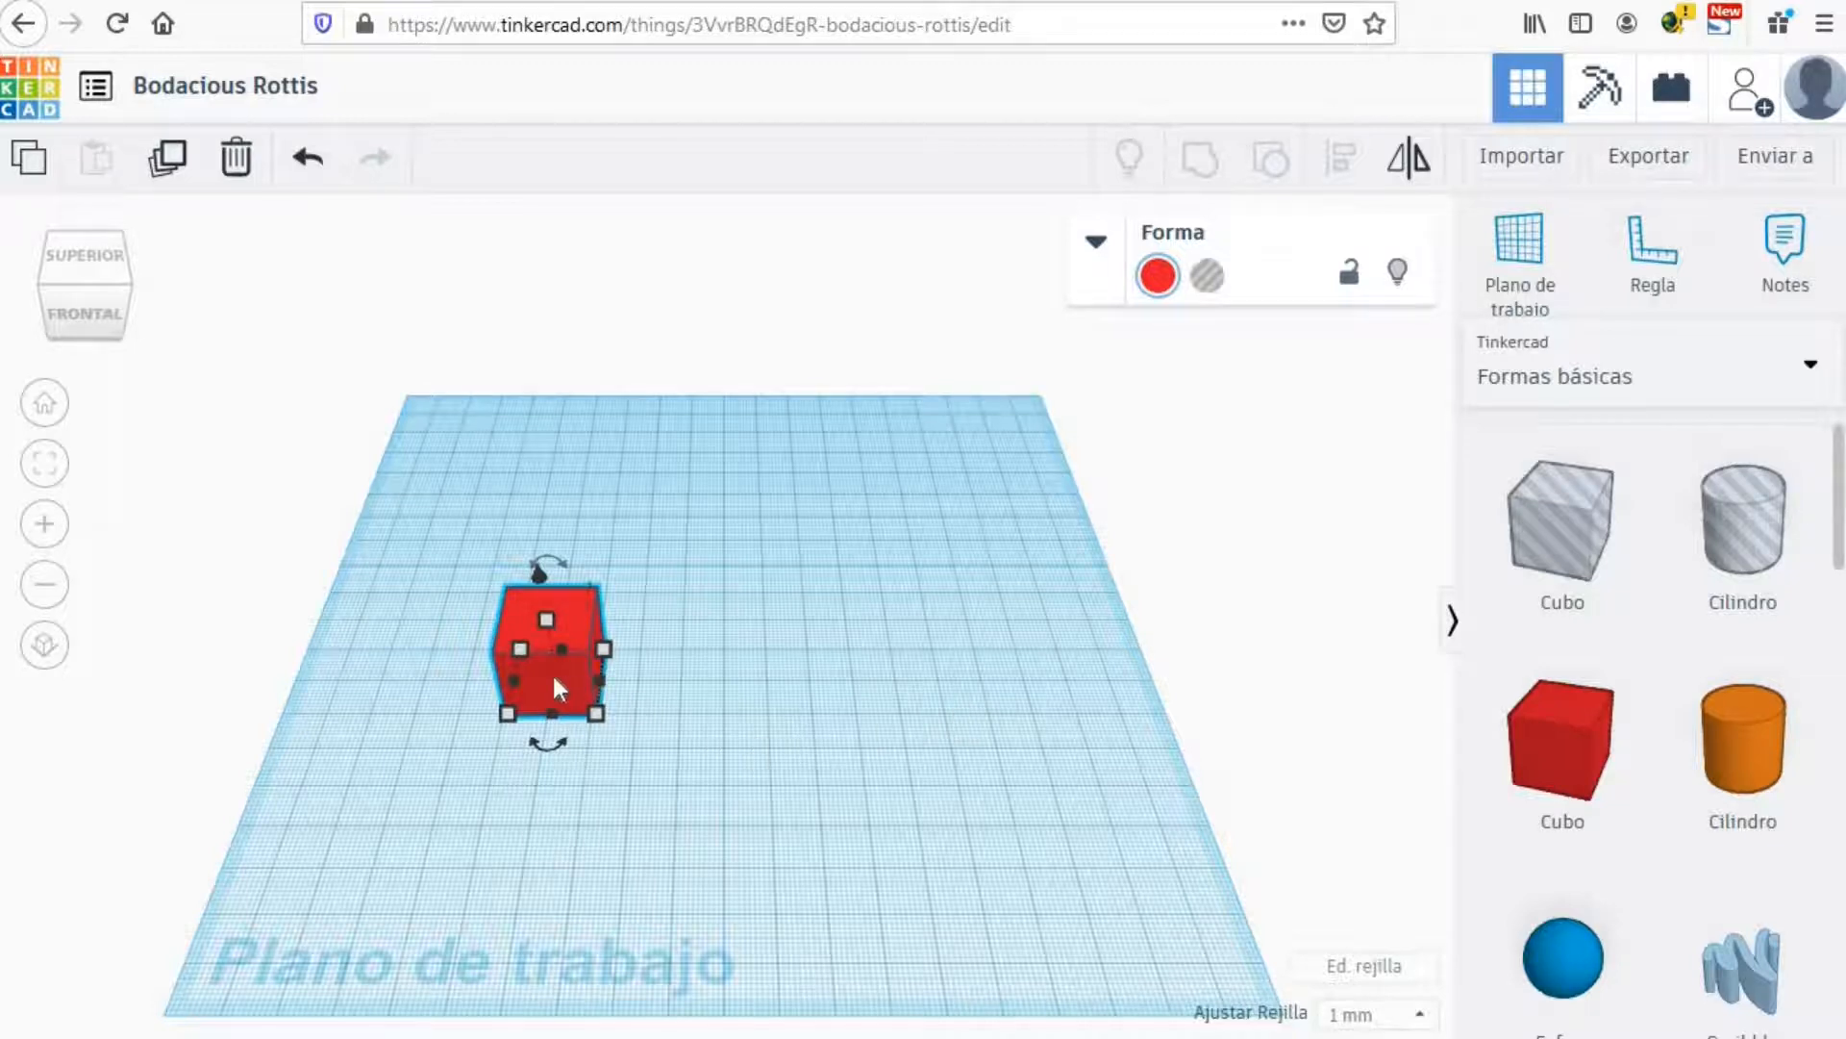
pyautogui.moveTo(550, 671); pyautogui.dragTo(697, 697)
pyautogui.moveTo(839, 735); pyautogui.dragTo(679, 748)
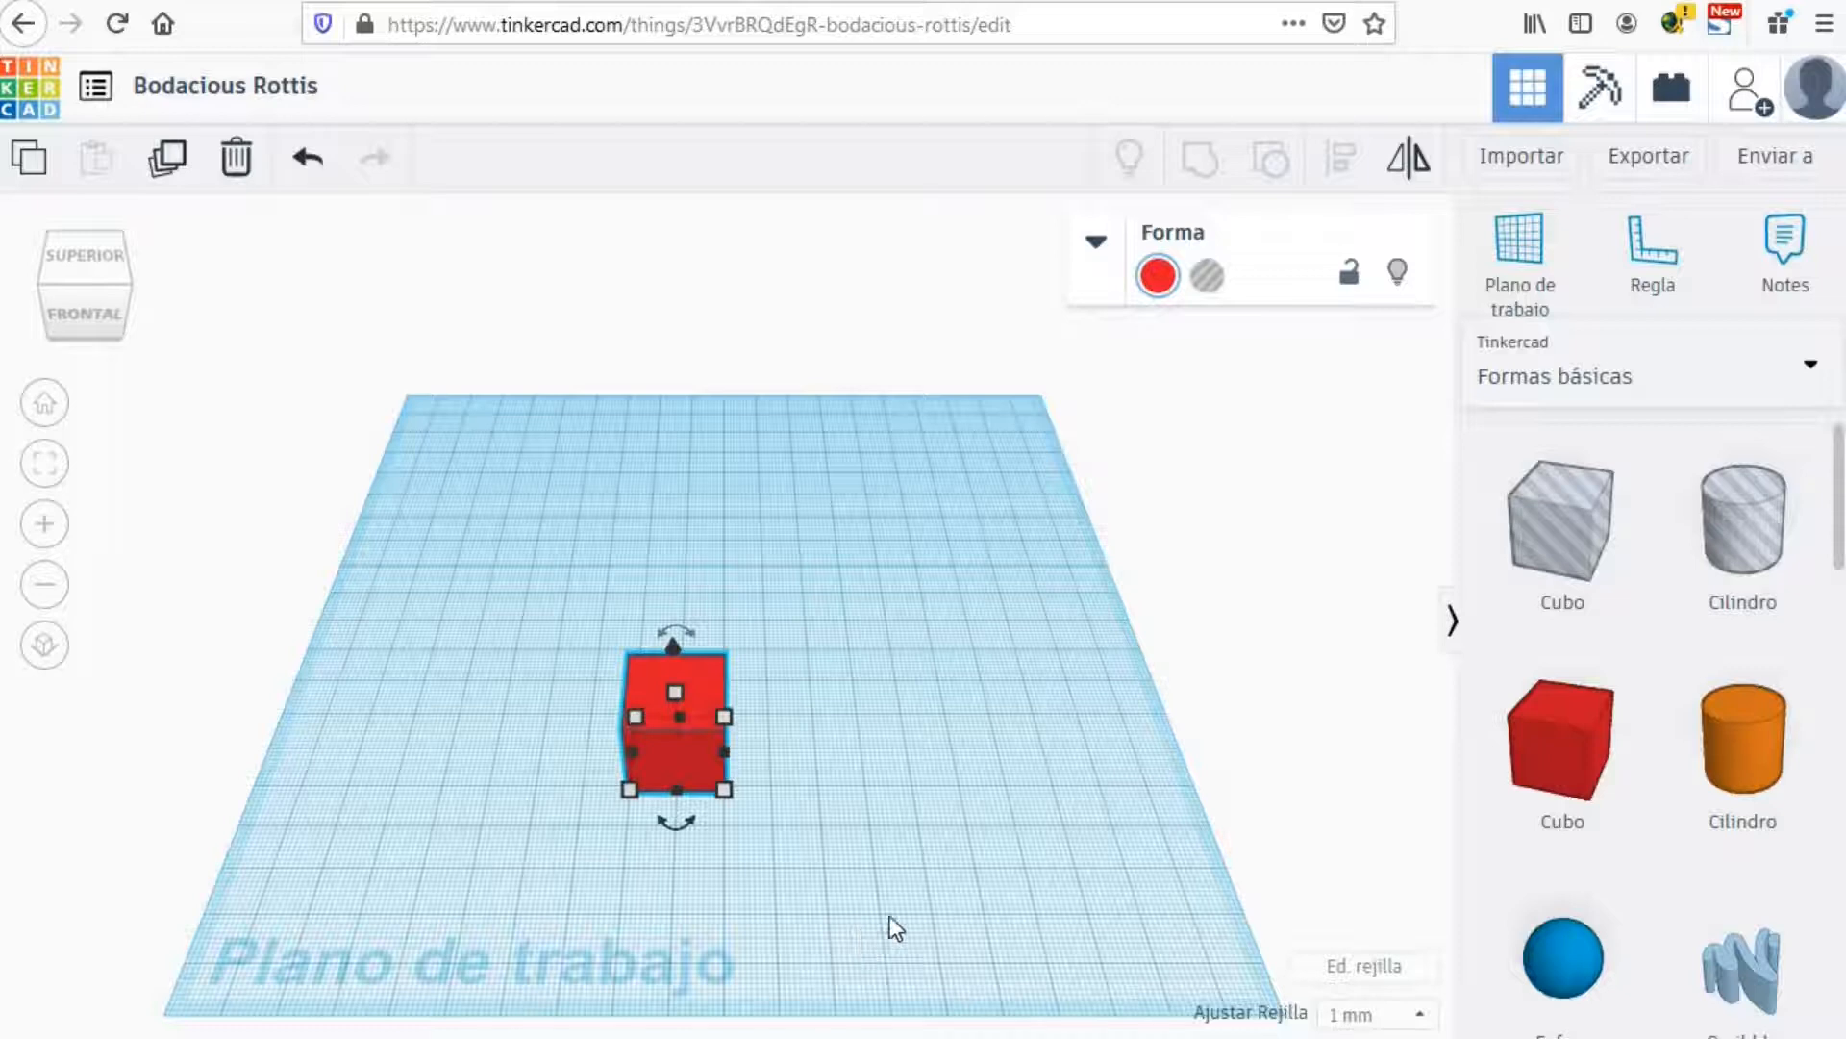
pyautogui.click(1423, 1015)
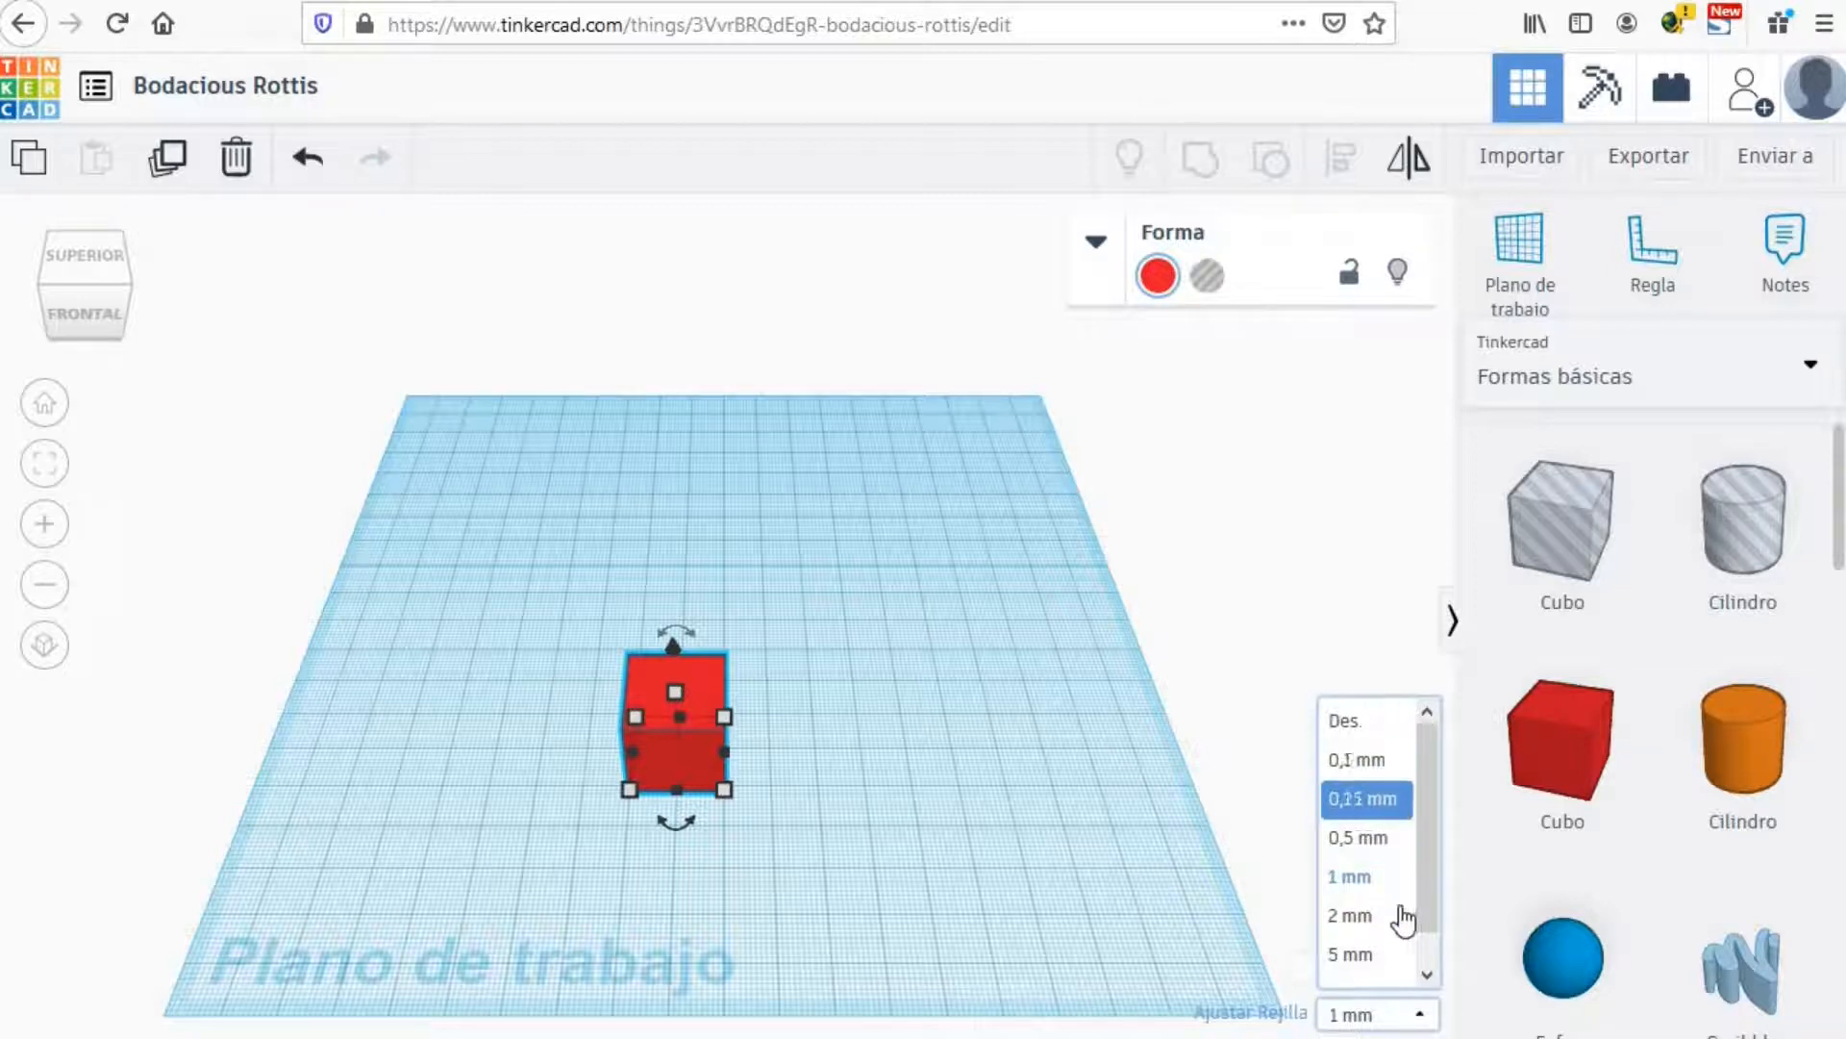
pyautogui.scroll(-1, 1414, 961)
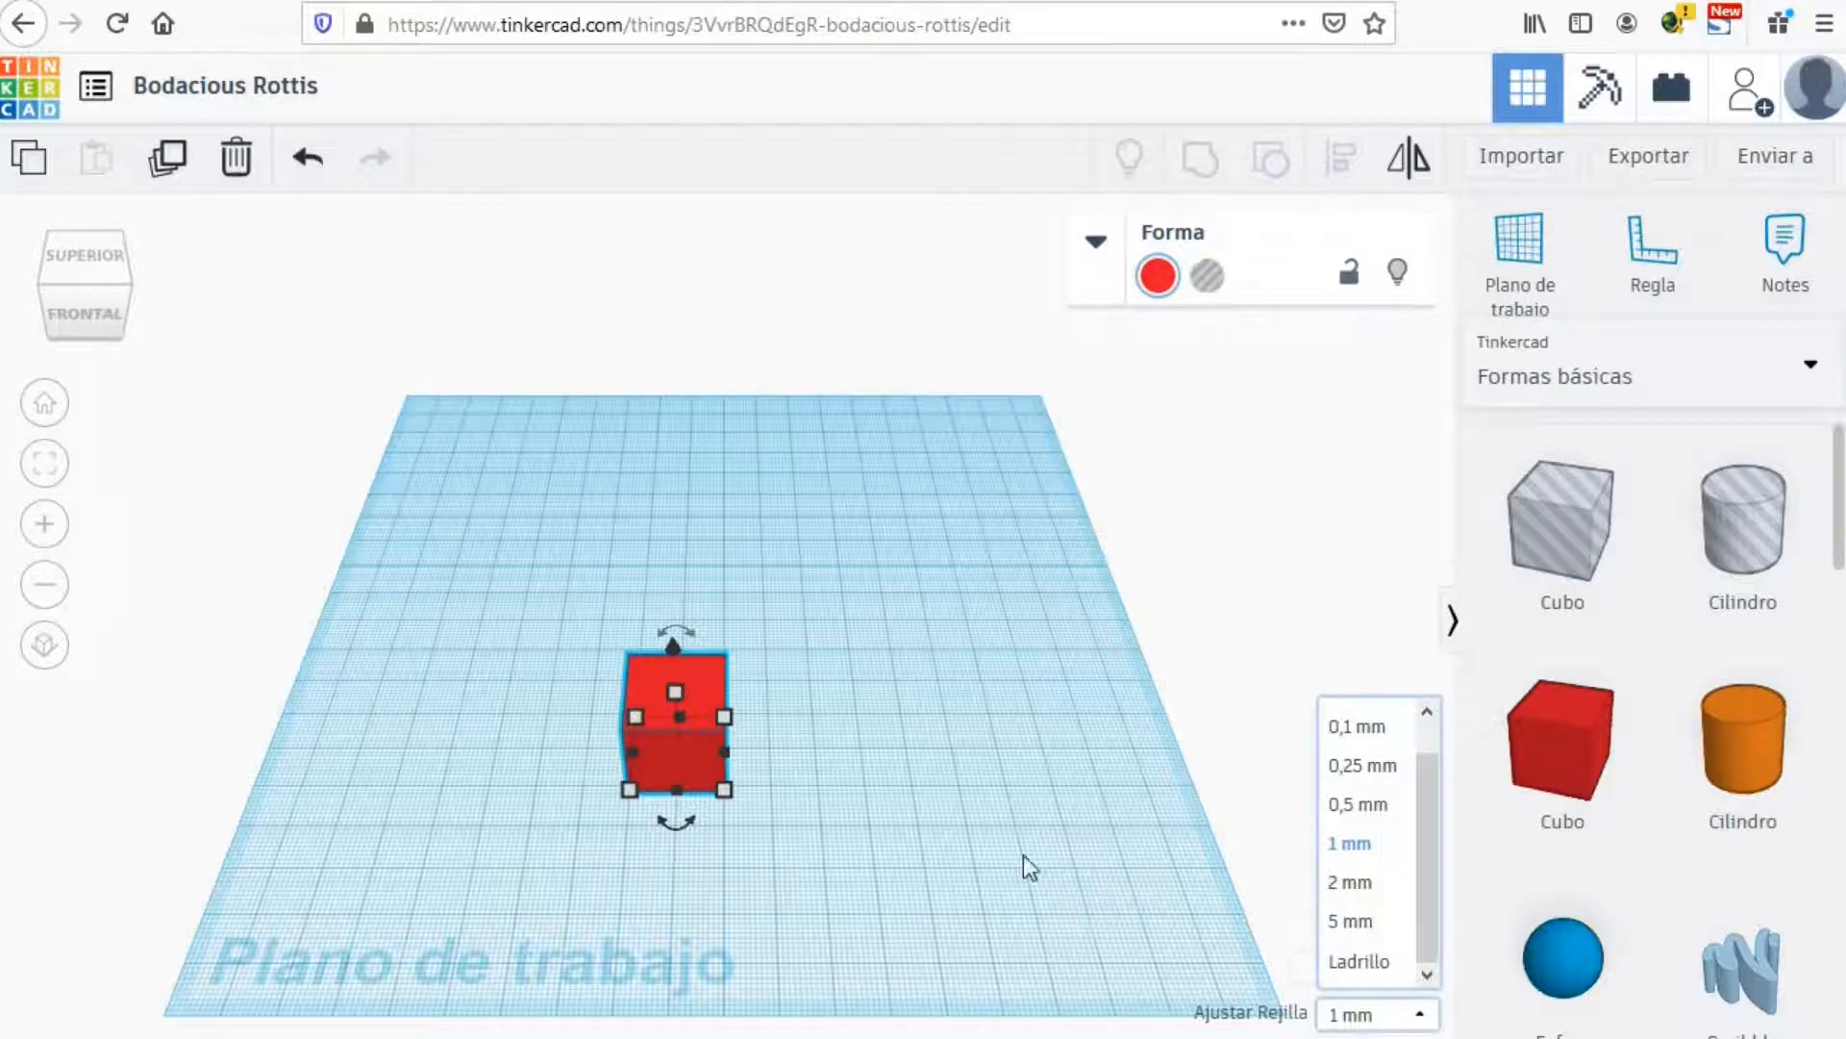
# Step: Resize the red cube's footprint to 30 × 40 mm, typing the 40 value directly
pyautogui.click(829, 752)
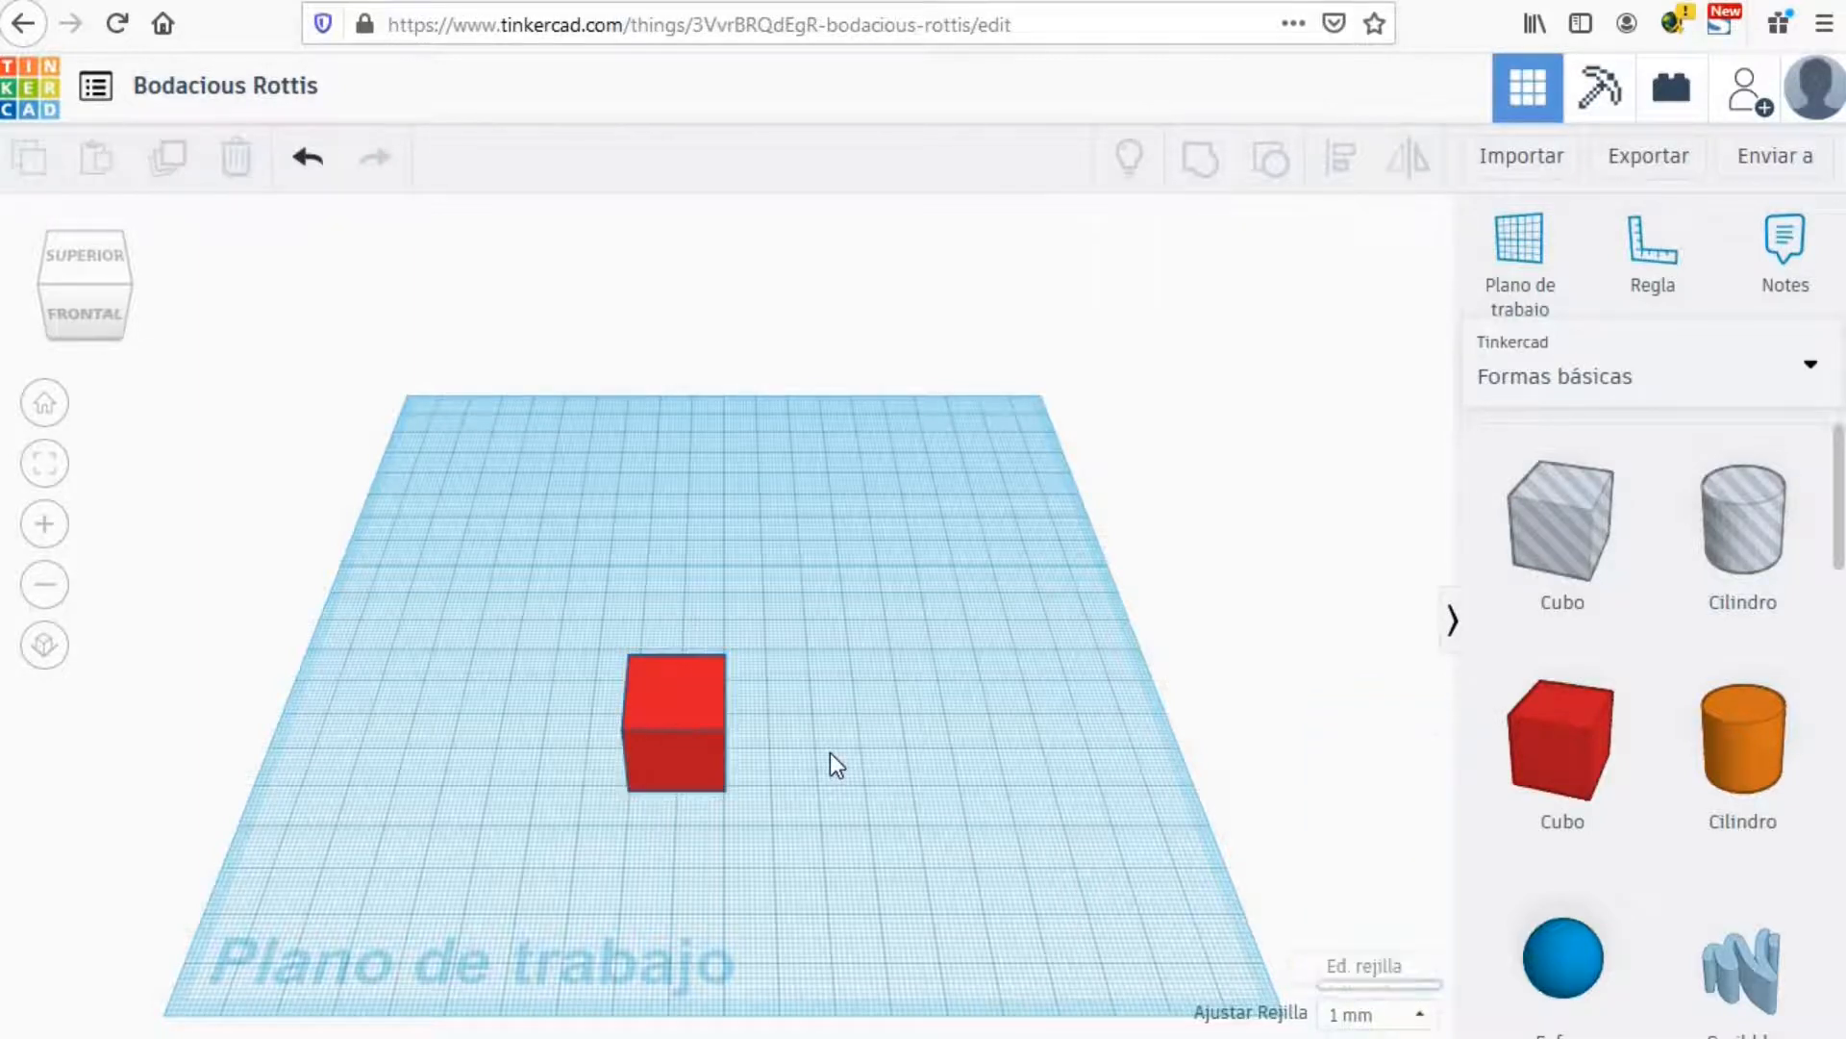
pyautogui.click(672, 777)
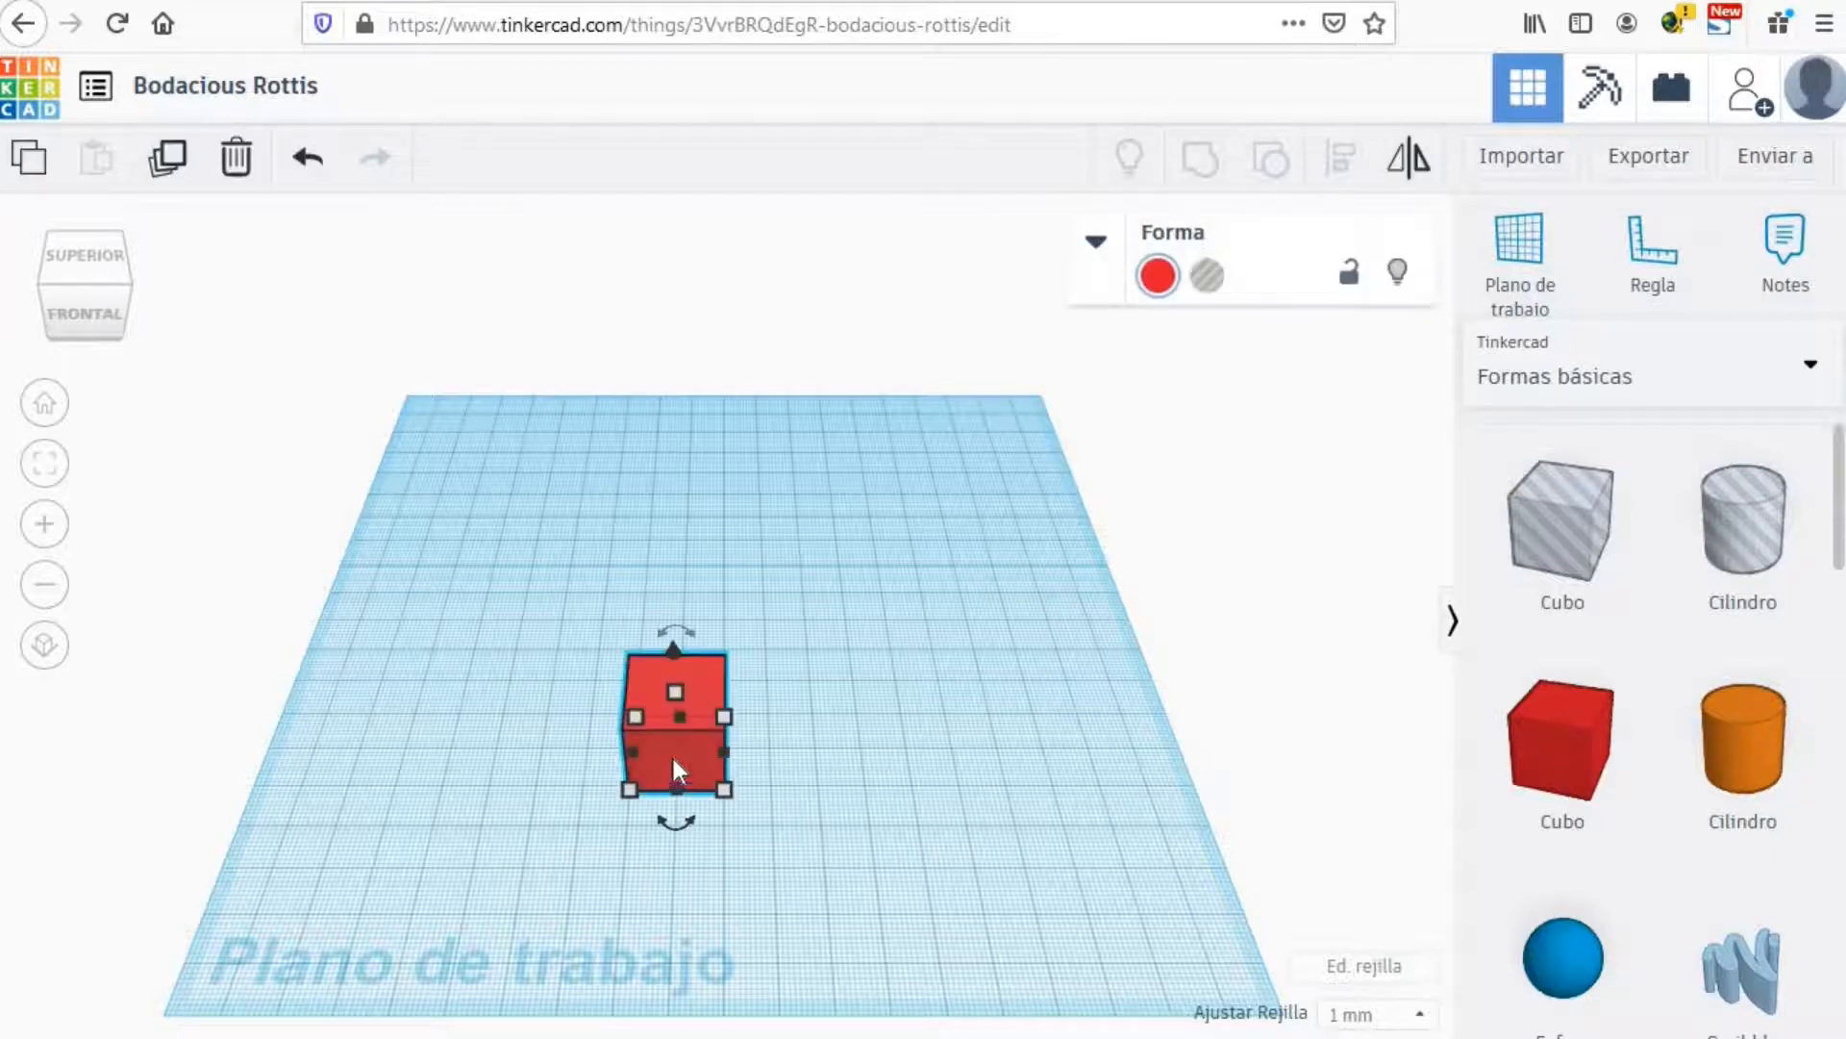
pyautogui.click(725, 787)
pyautogui.moveTo(725, 787); pyautogui.dragTo(775, 869)
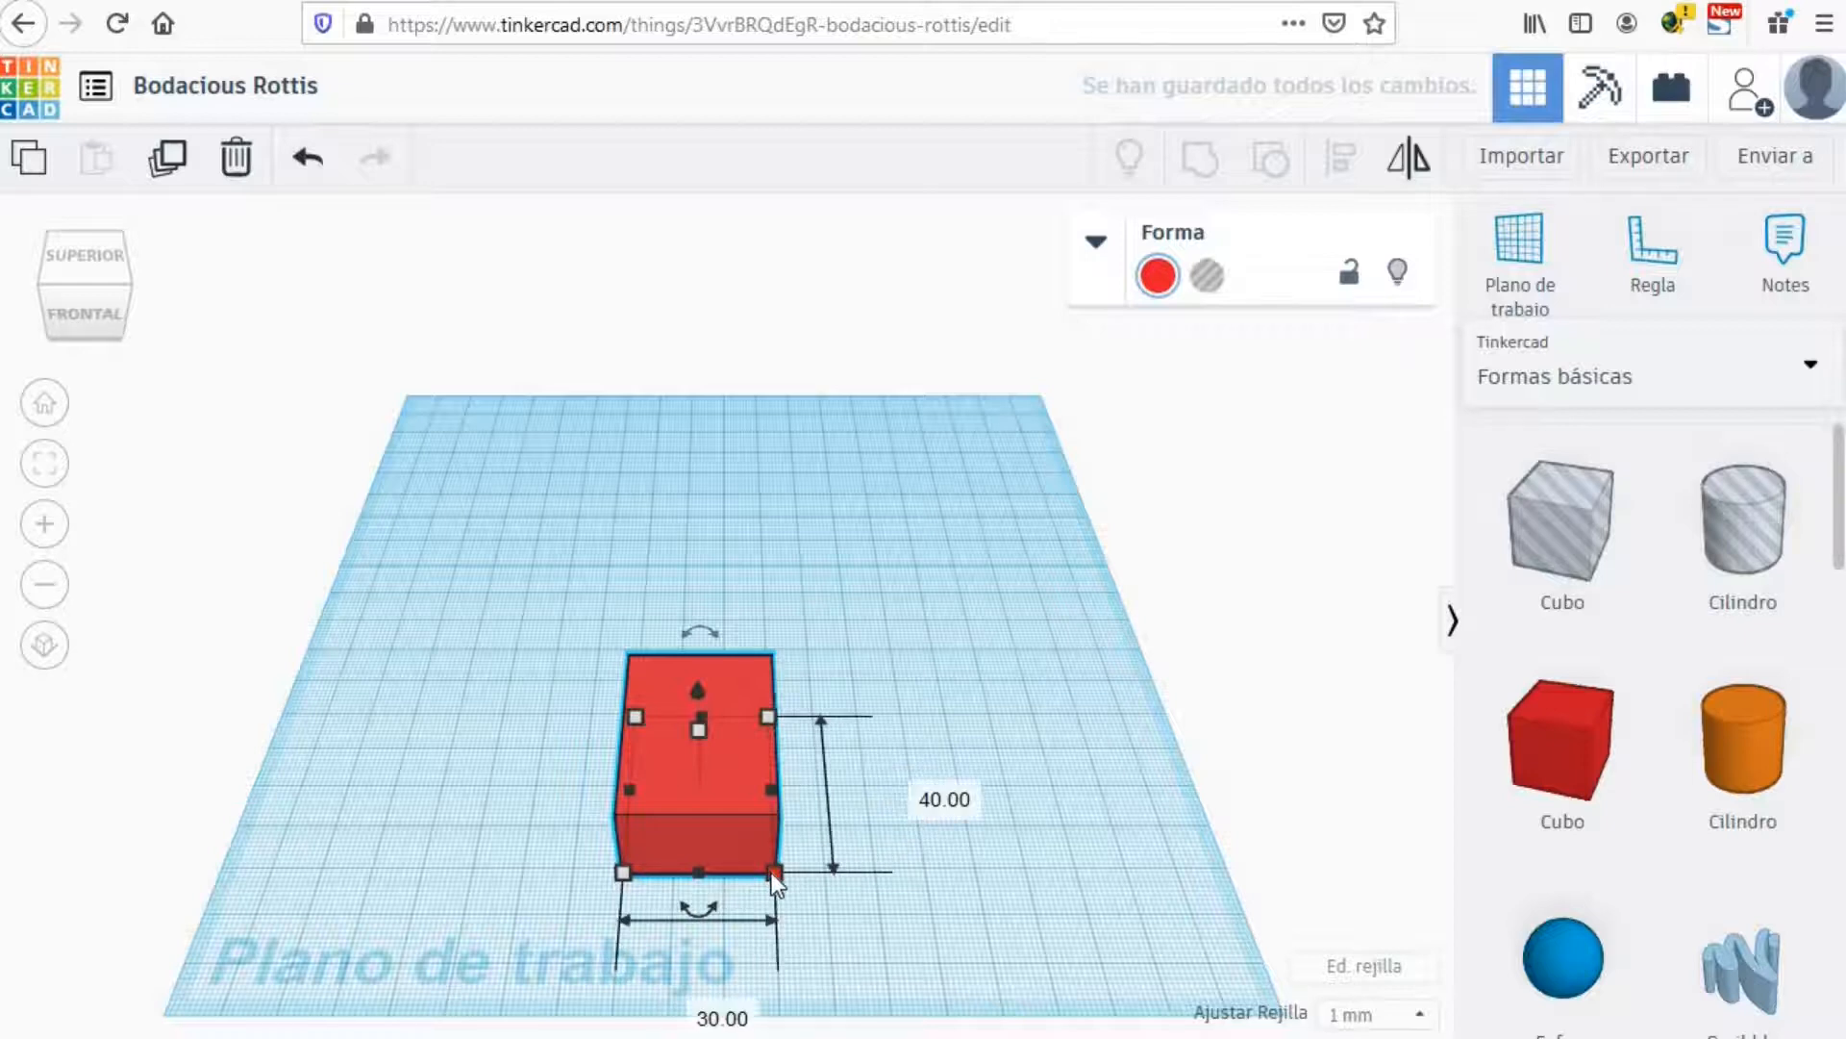
pyautogui.click(923, 789)
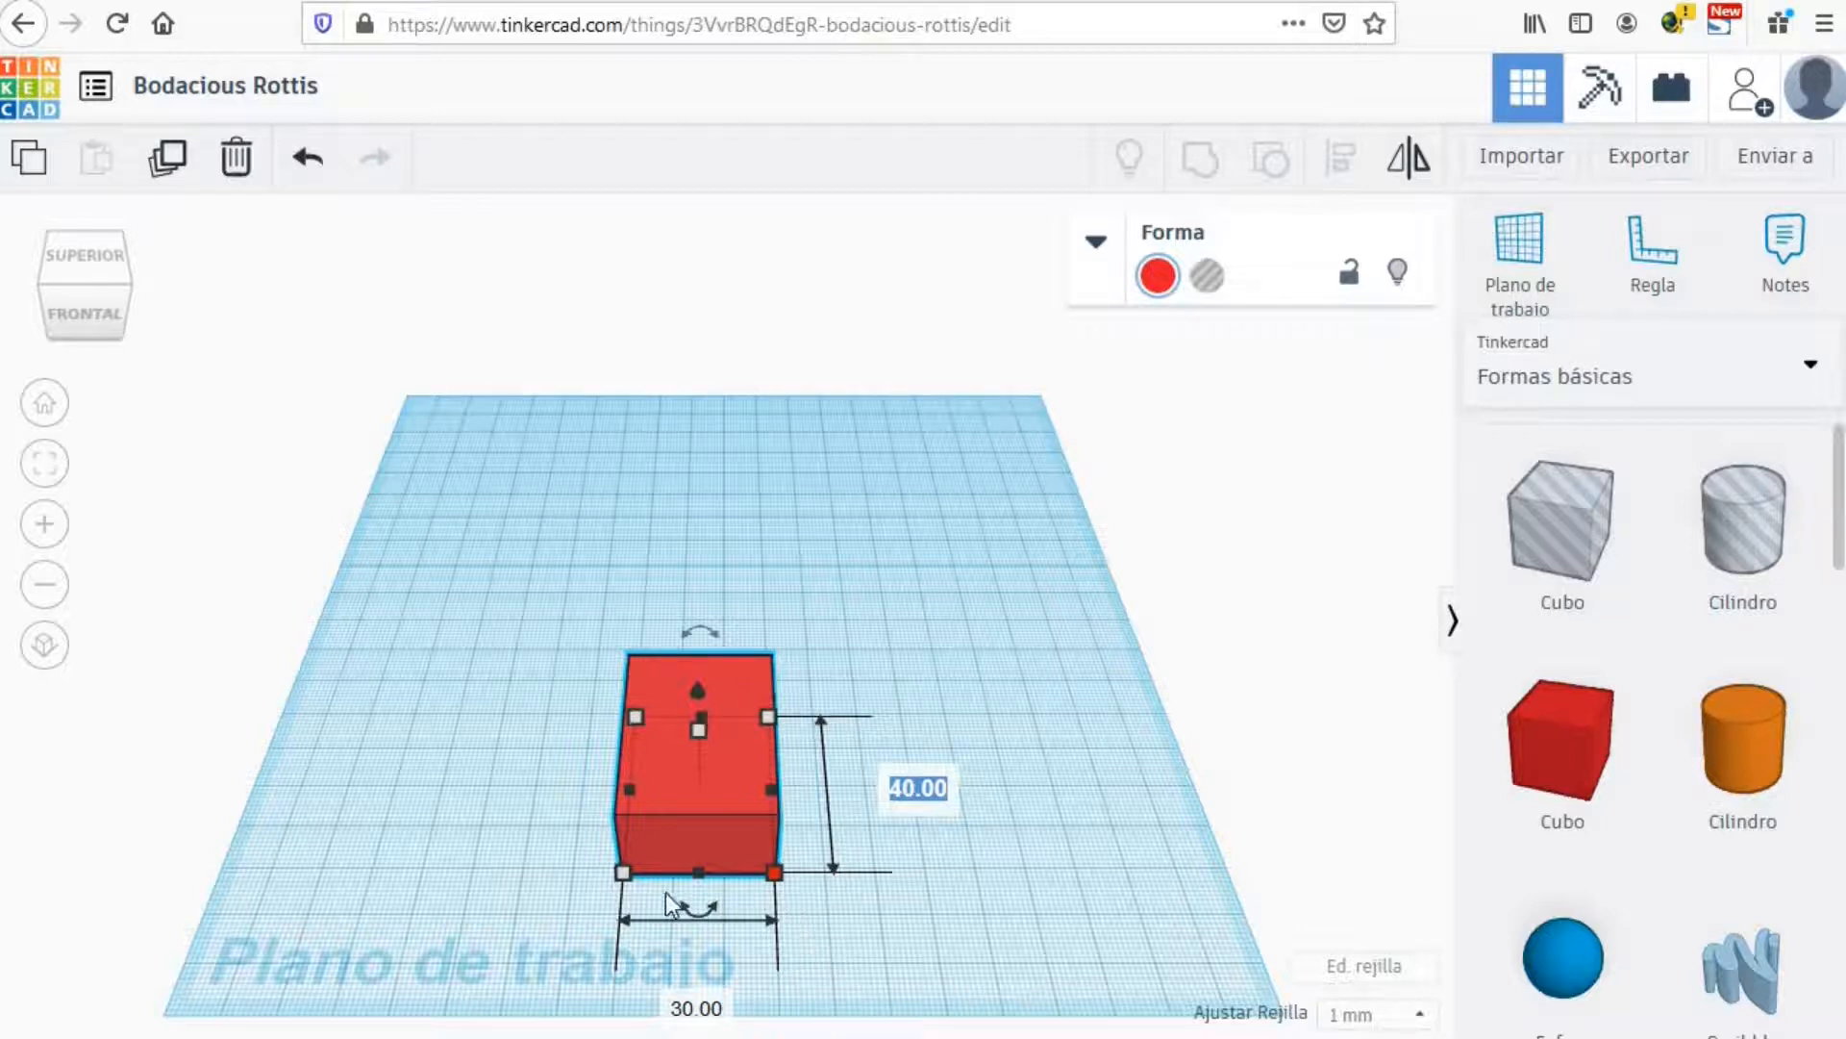
pyautogui.press('Return')
pyautogui.click(873, 913)
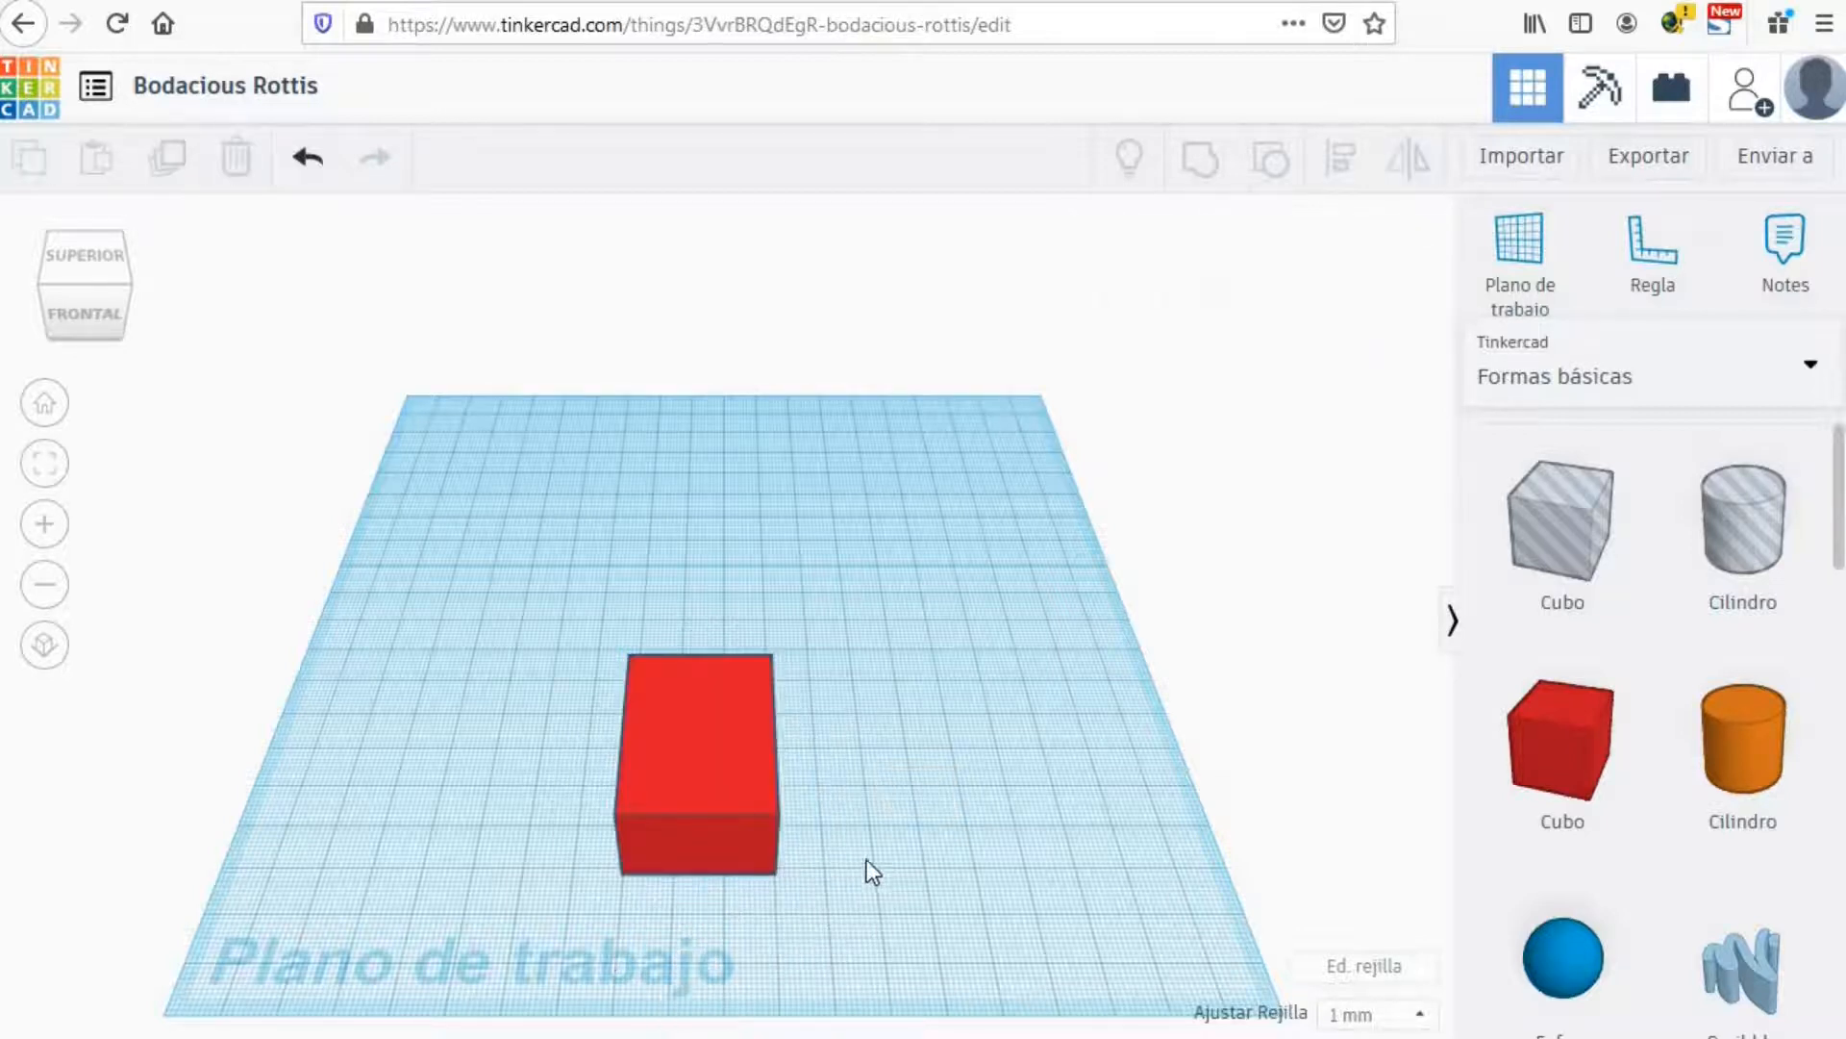
# Step: Make the red block taller and raise it 20 mm above the workplane
pyautogui.click(750, 779)
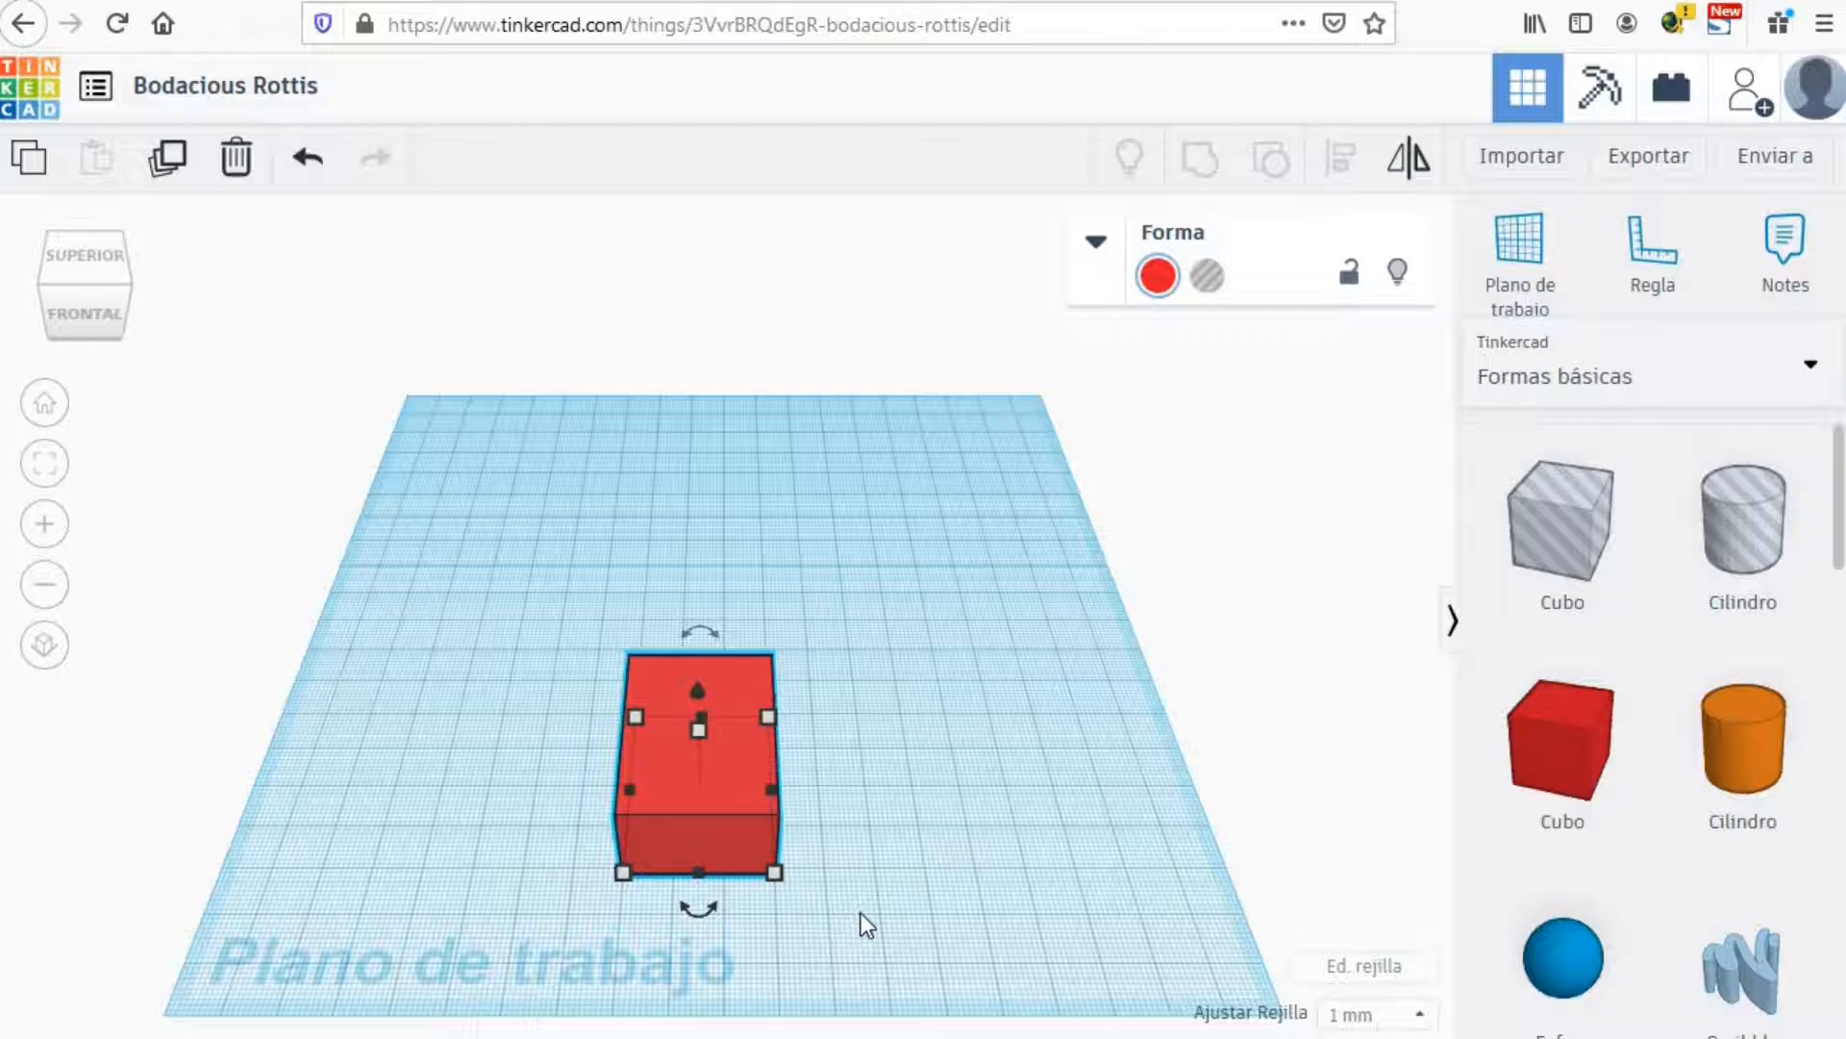
pyautogui.moveTo(862, 913); pyautogui.dragTo(742, 833, button='right')
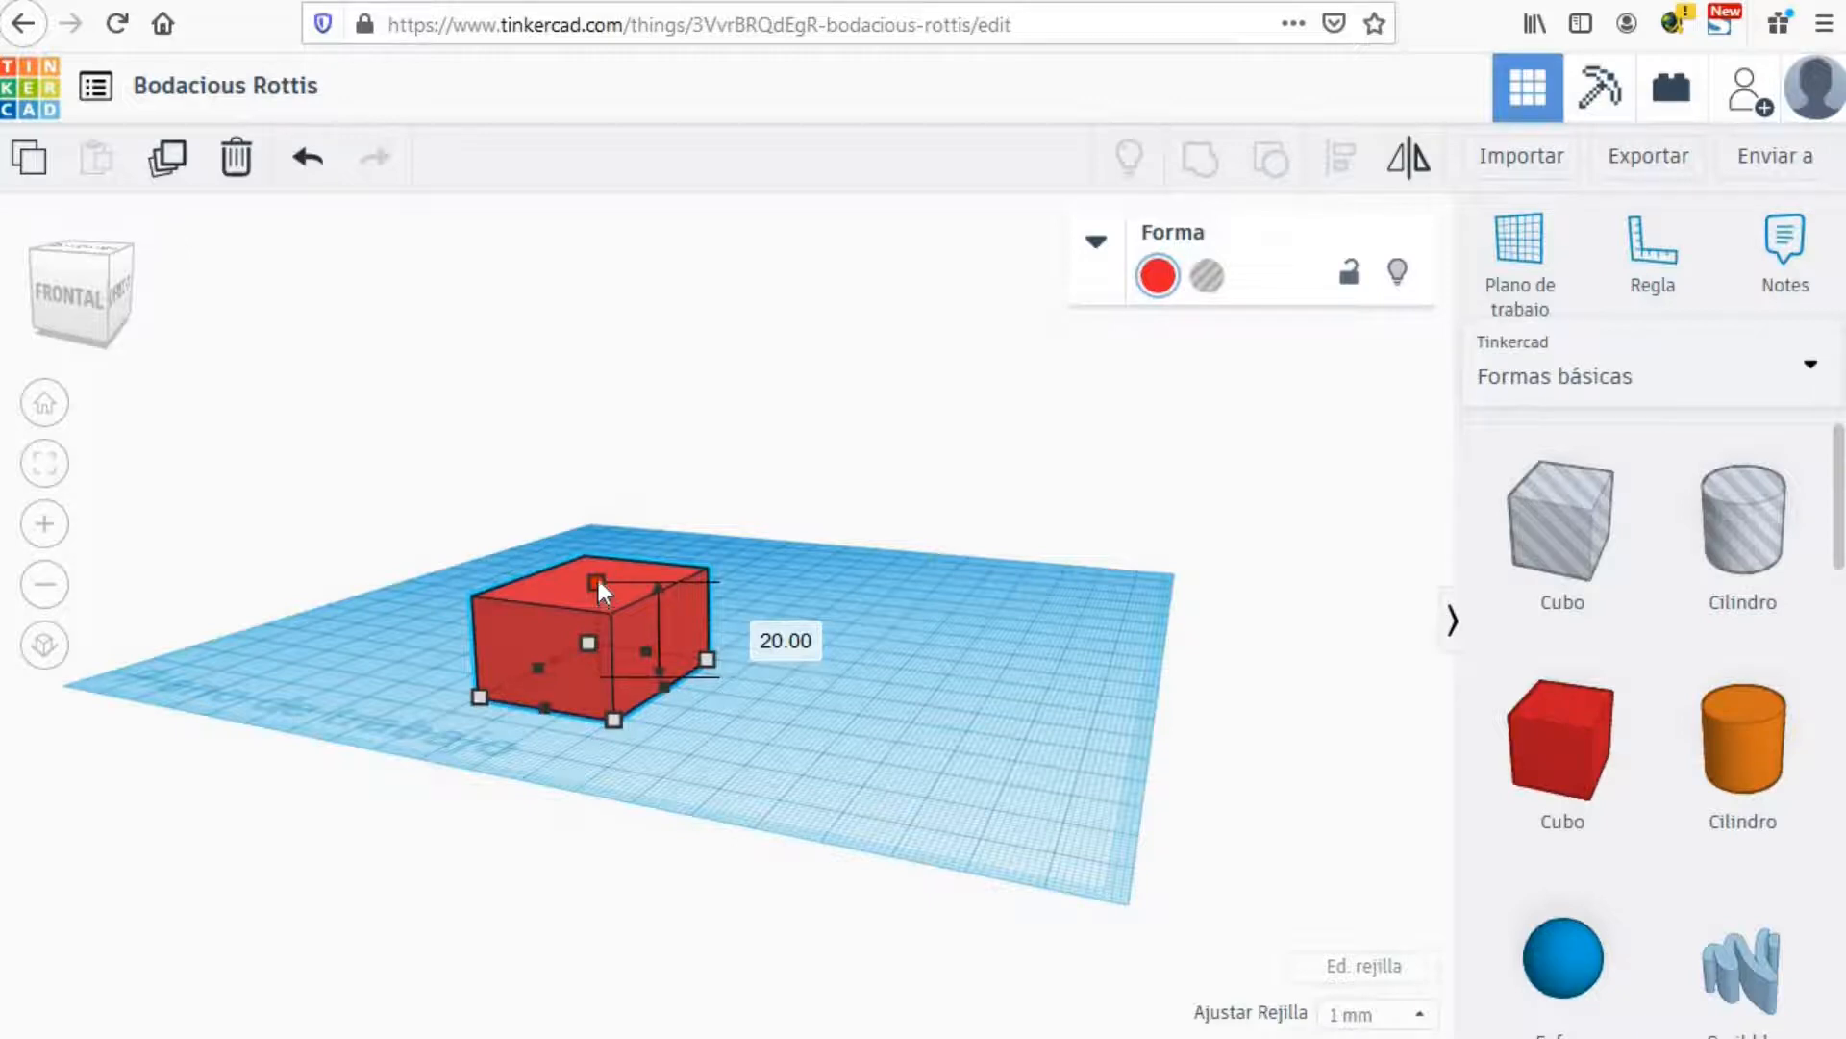
pyautogui.moveTo(597, 581)
pyautogui.mouseDown()
pyautogui.moveTo(596, 531)
pyautogui.moveTo(602, 606)
pyautogui.moveTo(598, 530)
pyautogui.moveTo(596, 607)
pyautogui.mouseUp()
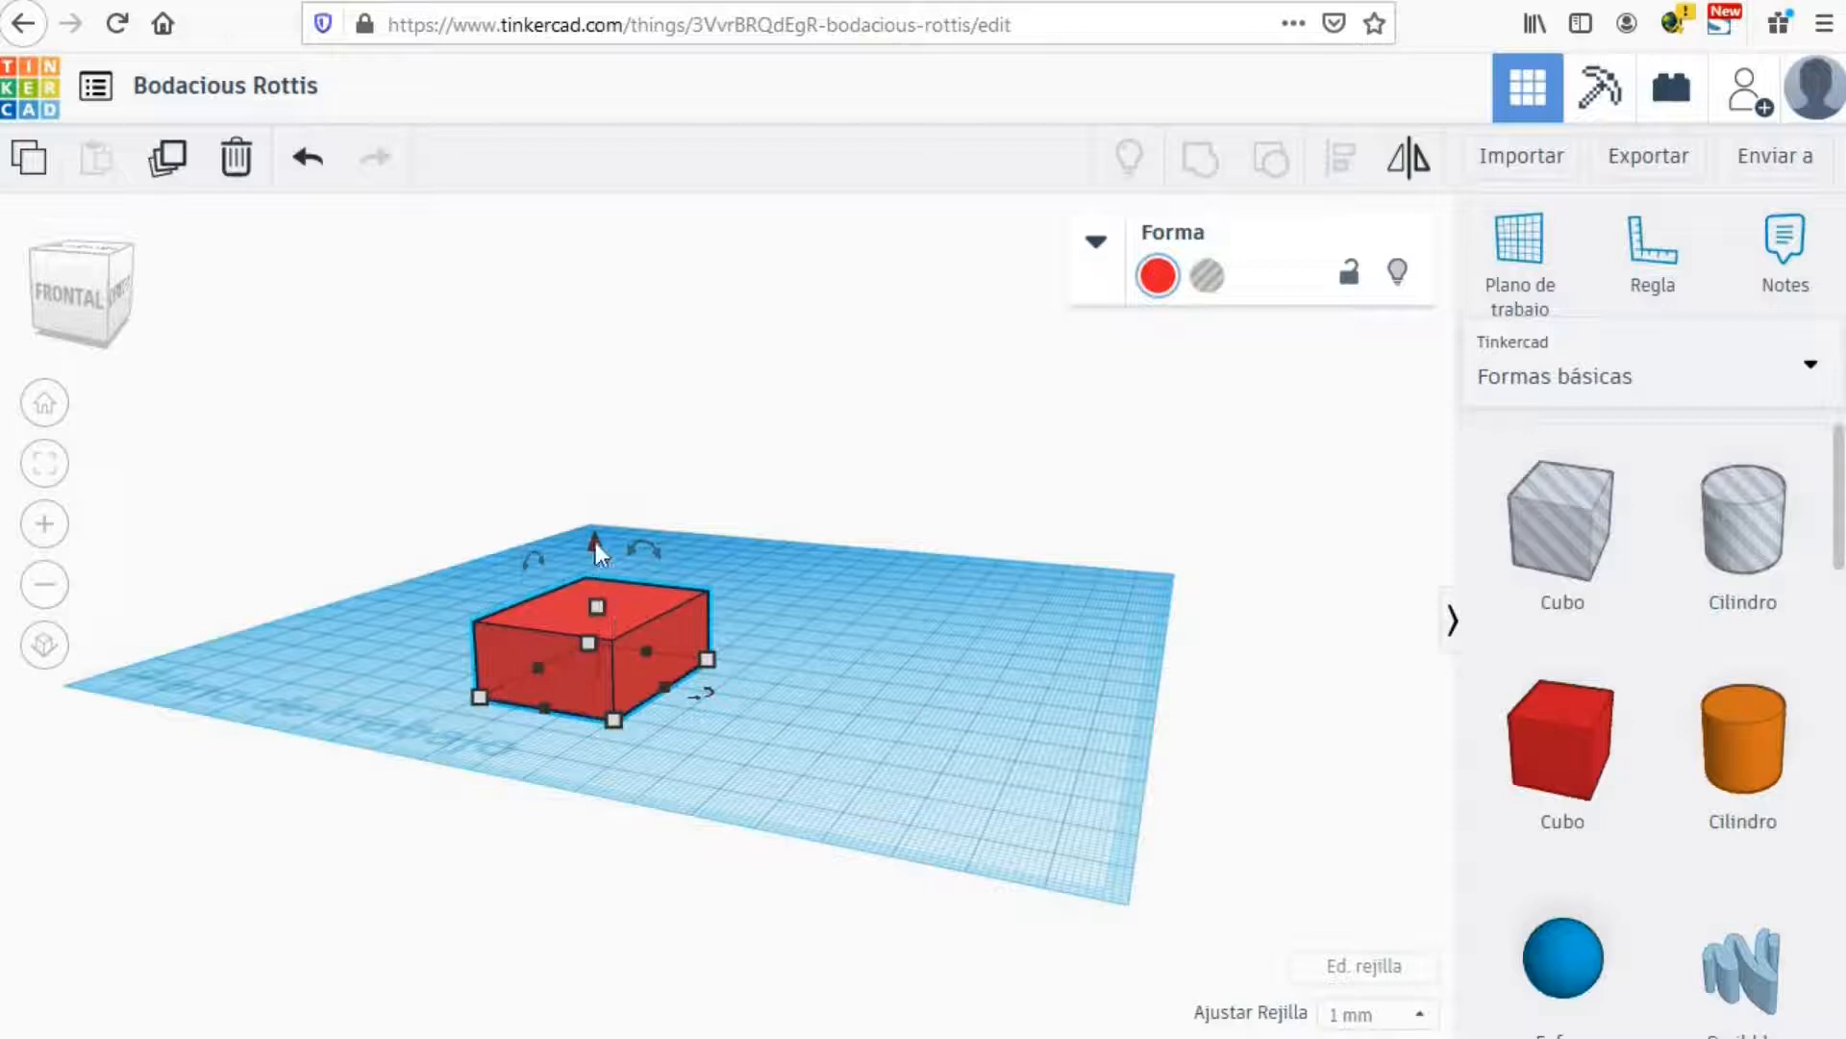
pyautogui.moveTo(596, 542); pyautogui.dragTo(598, 441)
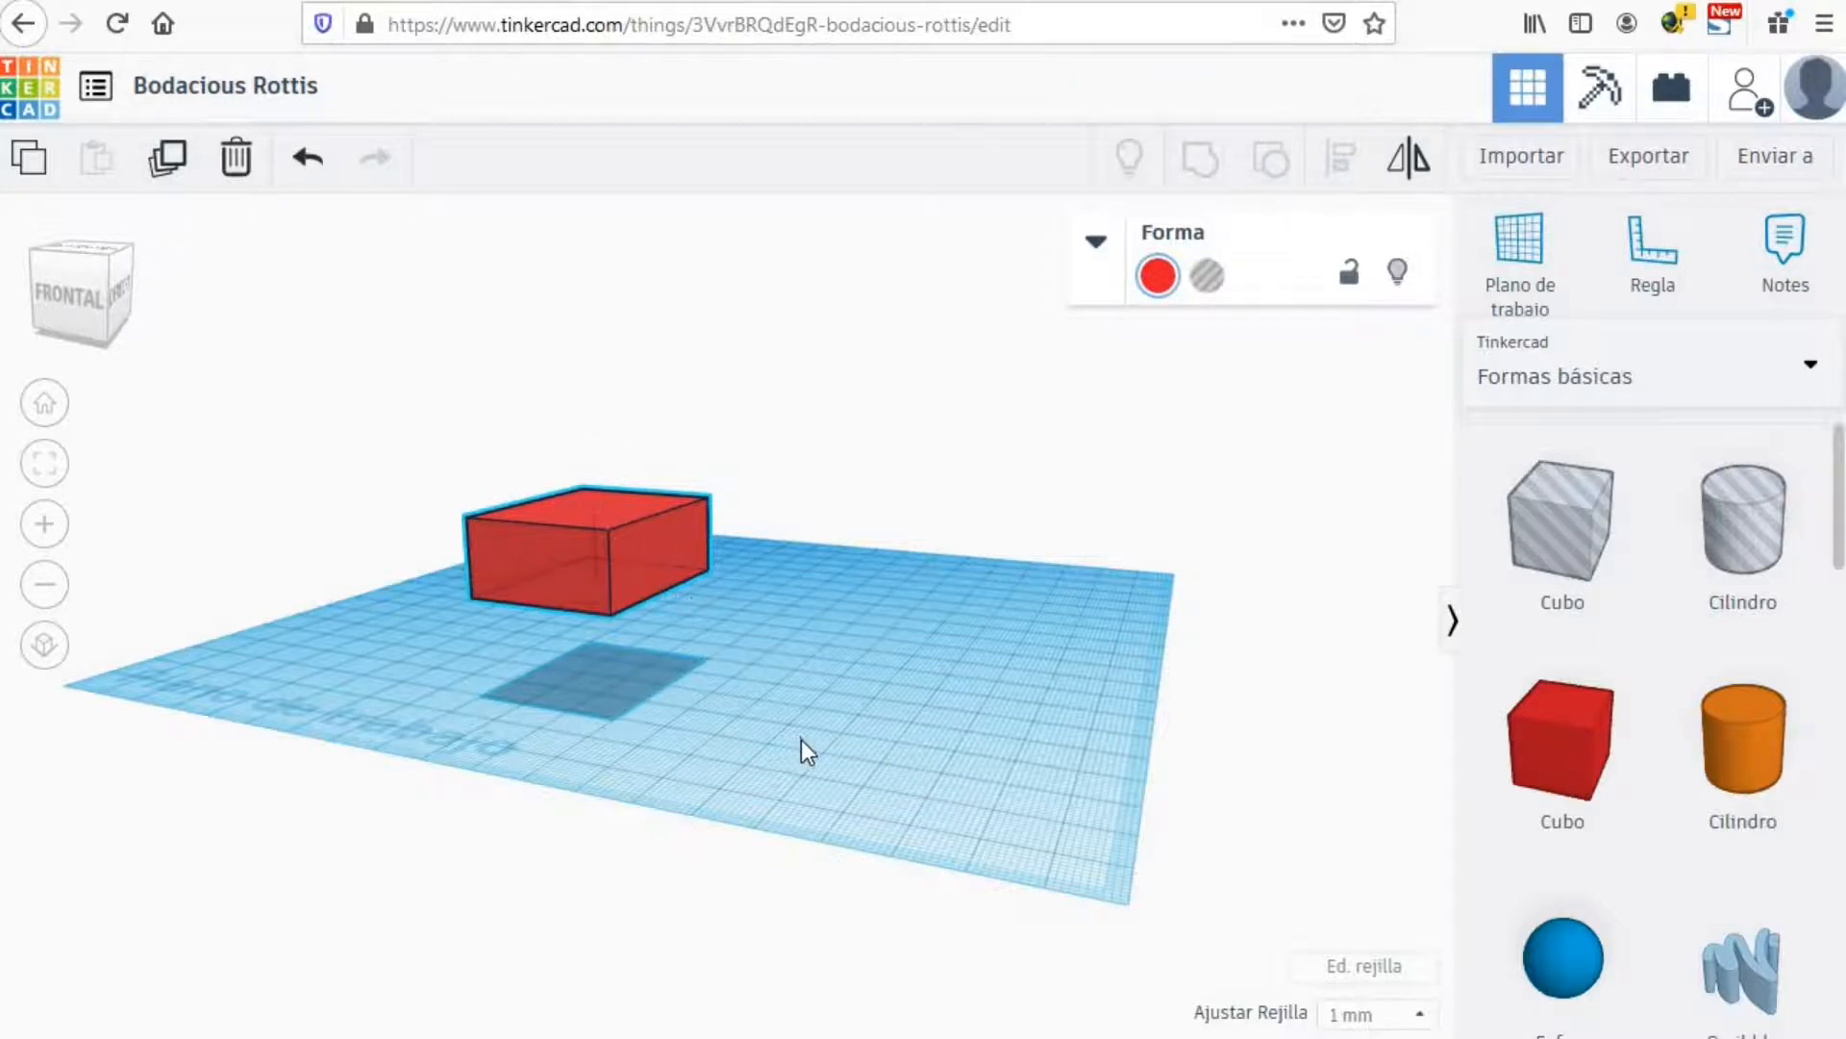
pyautogui.moveTo(800, 741); pyautogui.dragTo(856, 804, button='right')
# Step: Rotate the raised 30 × 40 mm red block 45° about its vertical axis
pyautogui.moveTo(619, 746)
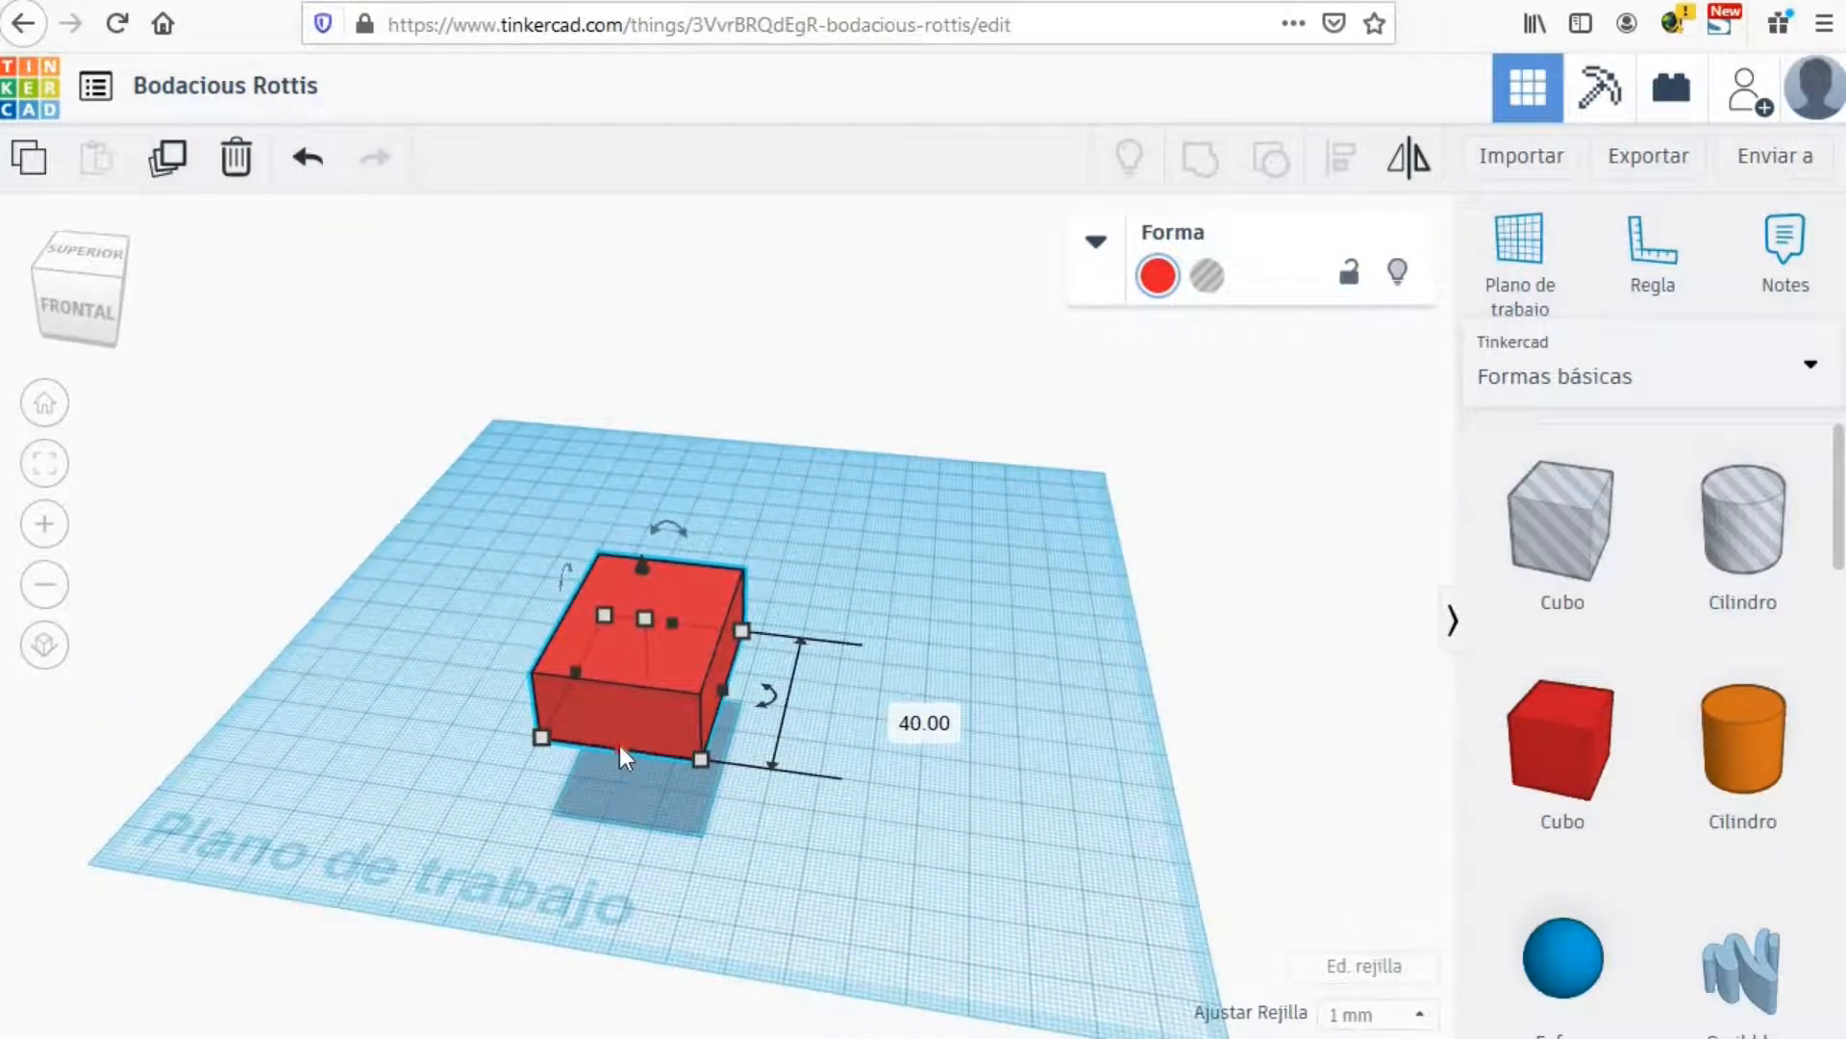
pyautogui.moveTo(619, 747)
pyautogui.mouseDown()
pyautogui.moveTo(691, 743)
pyautogui.moveTo(698, 699)
pyautogui.moveTo(654, 754)
pyautogui.moveTo(656, 711)
pyautogui.moveTo(639, 755)
pyautogui.moveTo(648, 714)
pyautogui.moveTo(633, 748)
pyautogui.mouseUp()
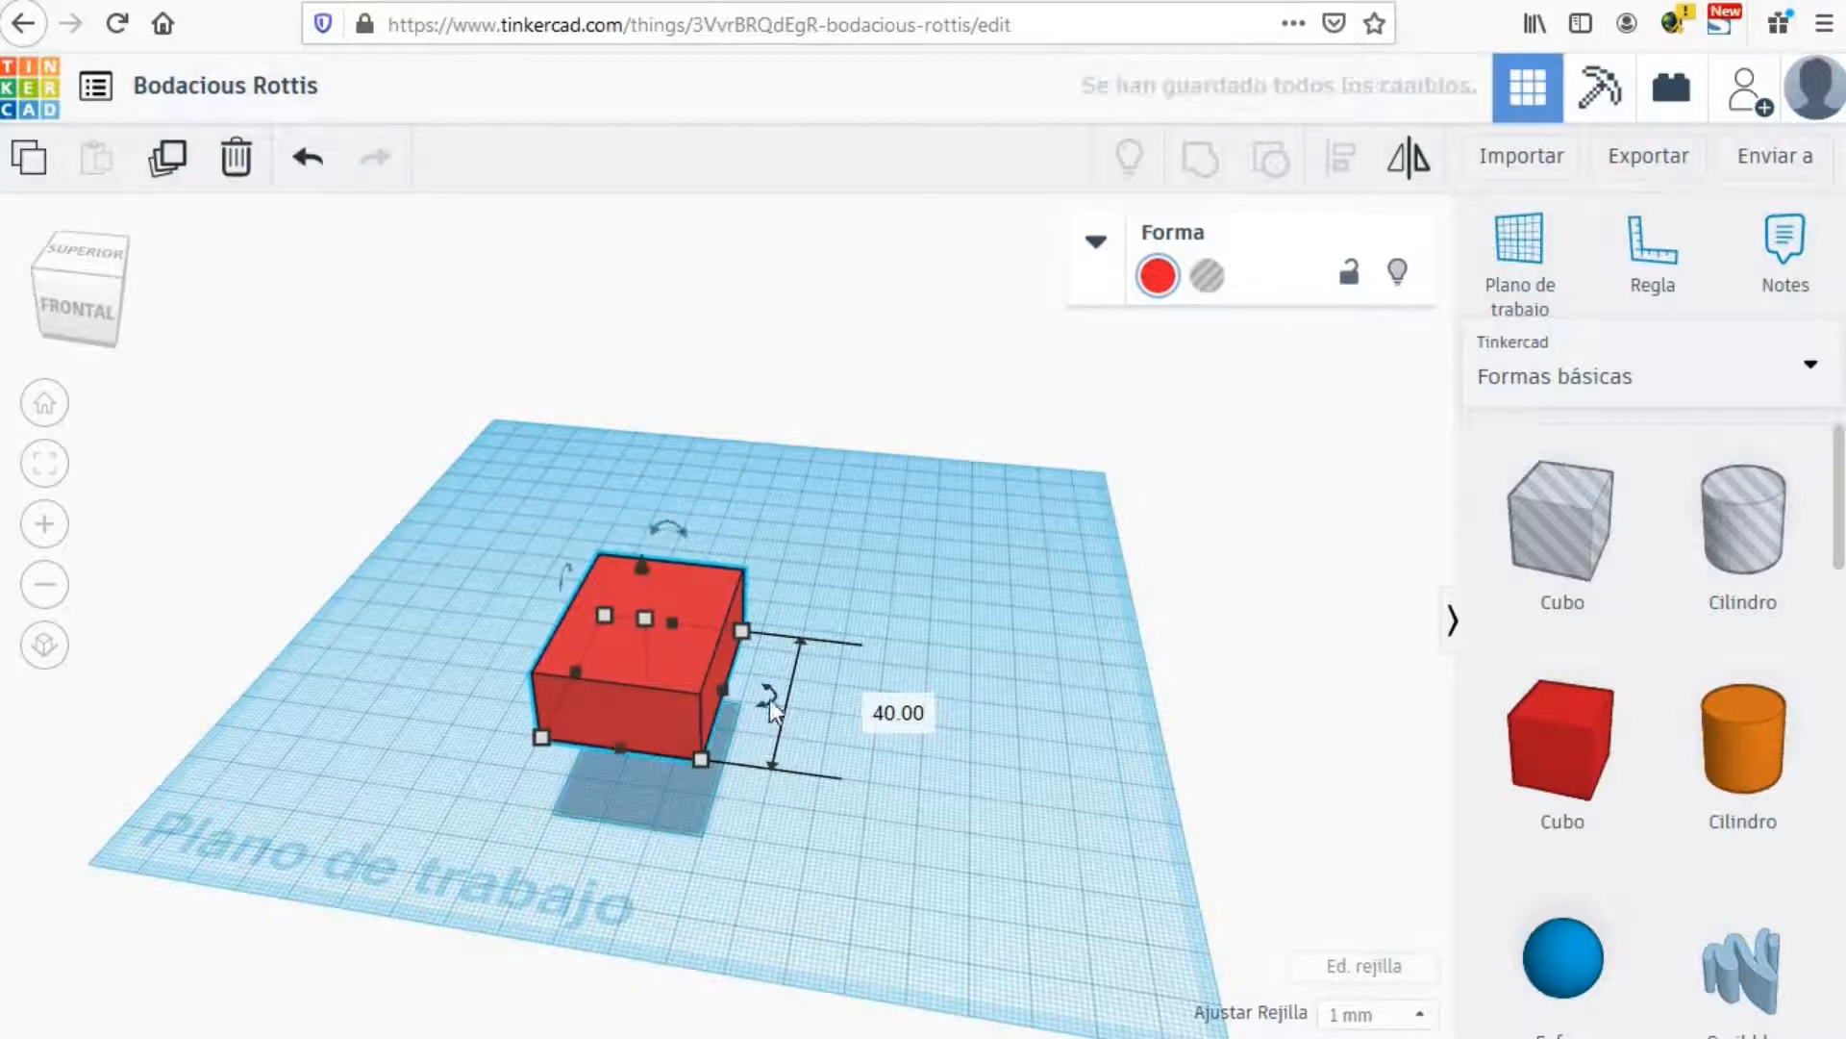
pyautogui.moveTo(769, 700); pyautogui.dragTo(777, 697)
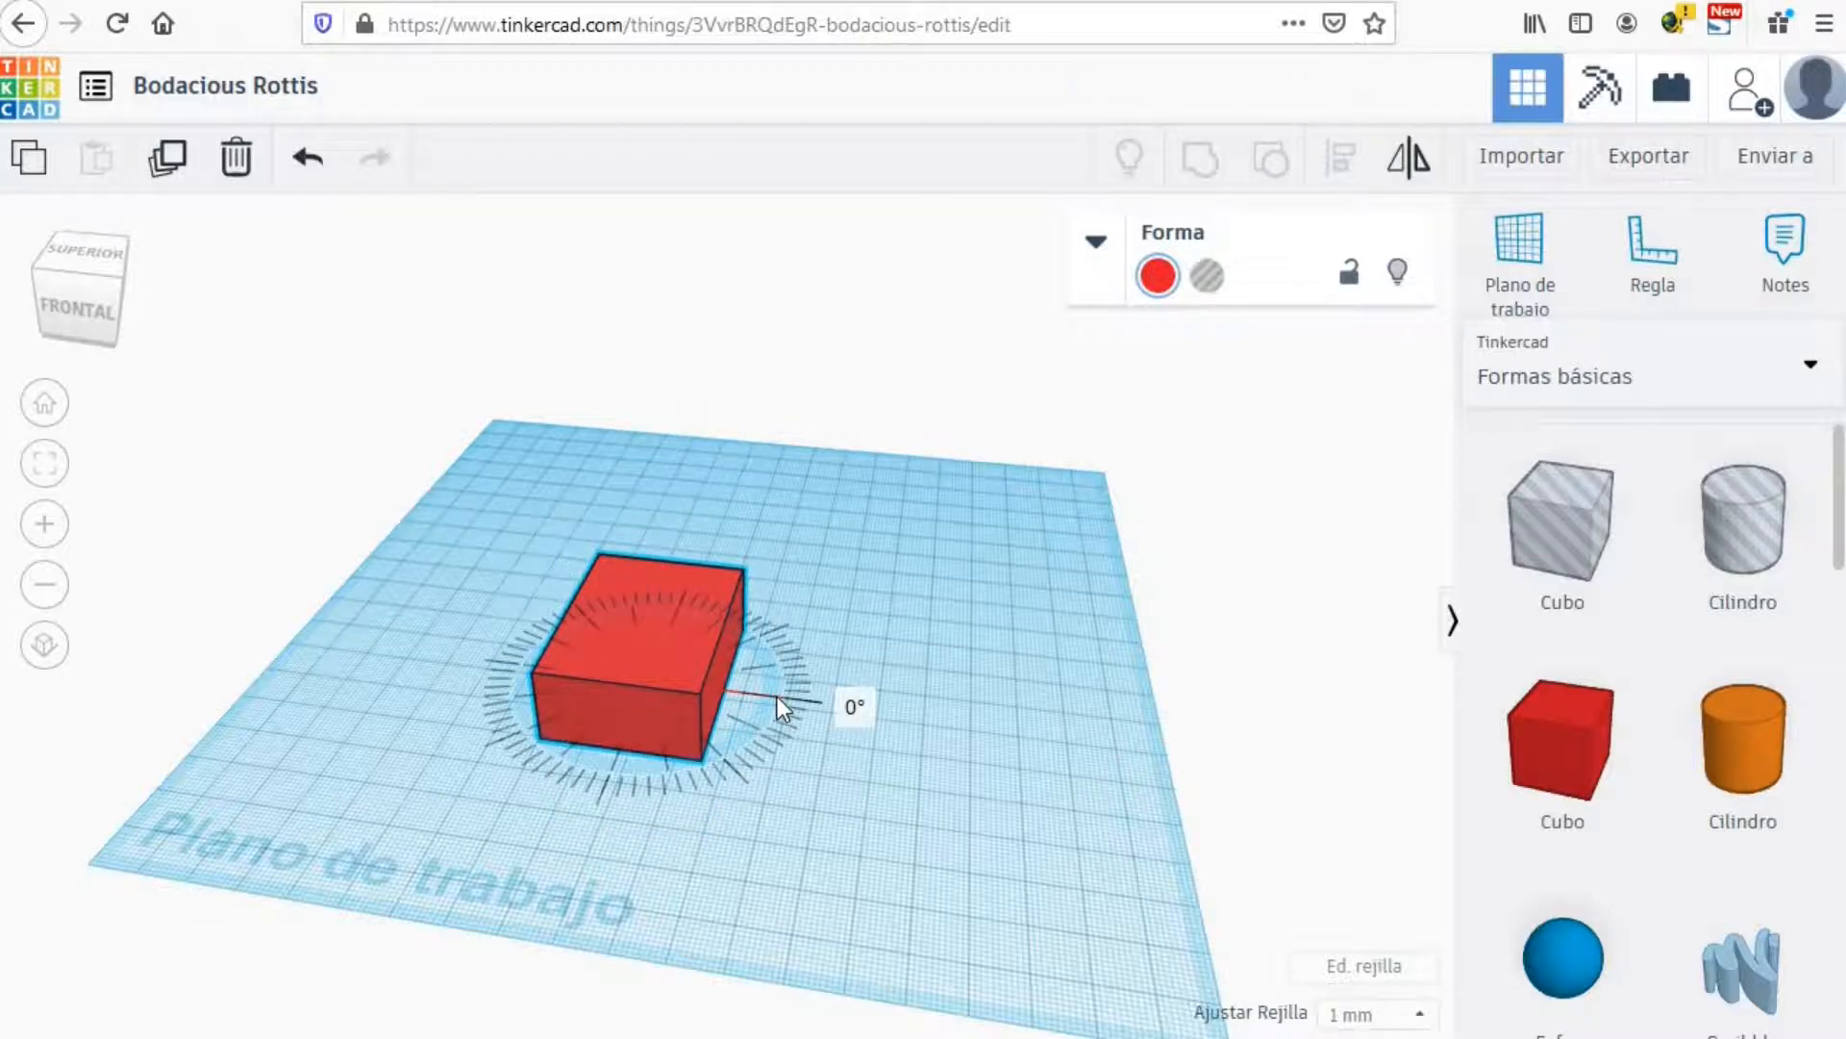
pyautogui.moveTo(776, 691); pyautogui.dragTo(777, 633)
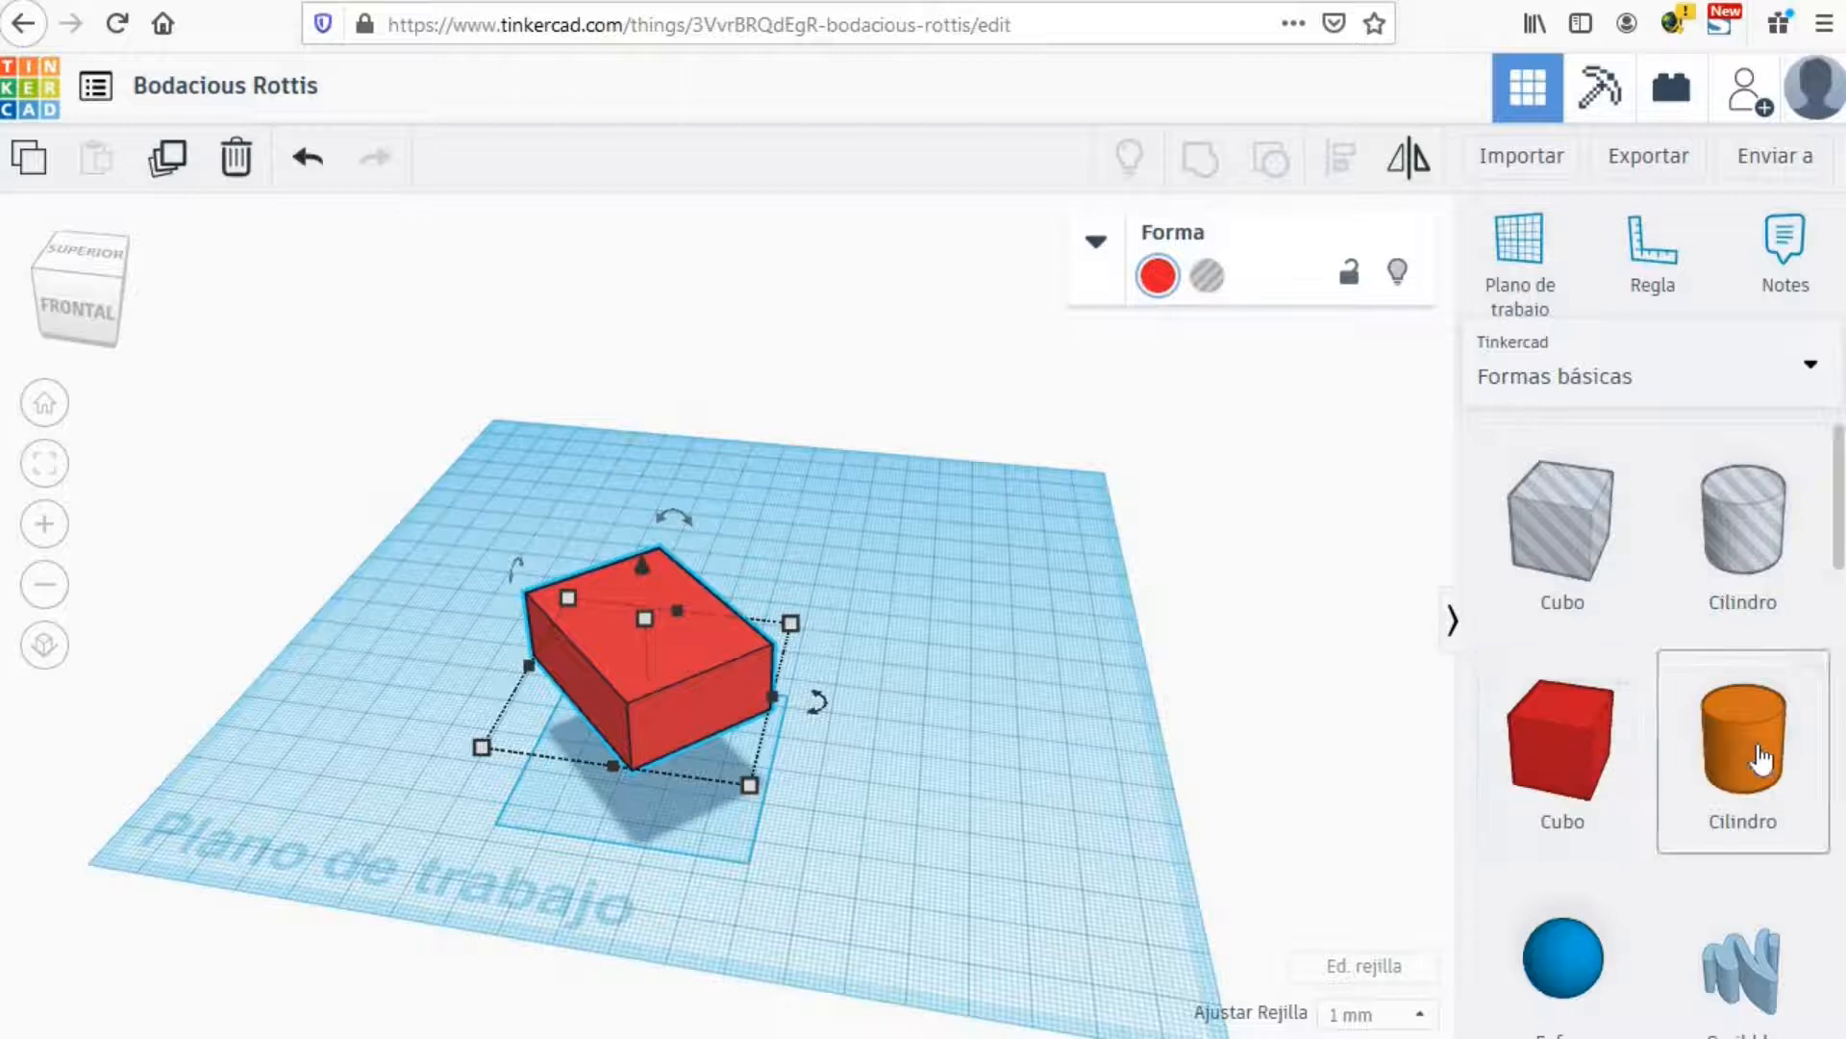
# Step: Place an orange Cilindro beneath the raised red block as a supporting post
pyautogui.moveTo(1715, 759); pyautogui.dragTo(683, 763)
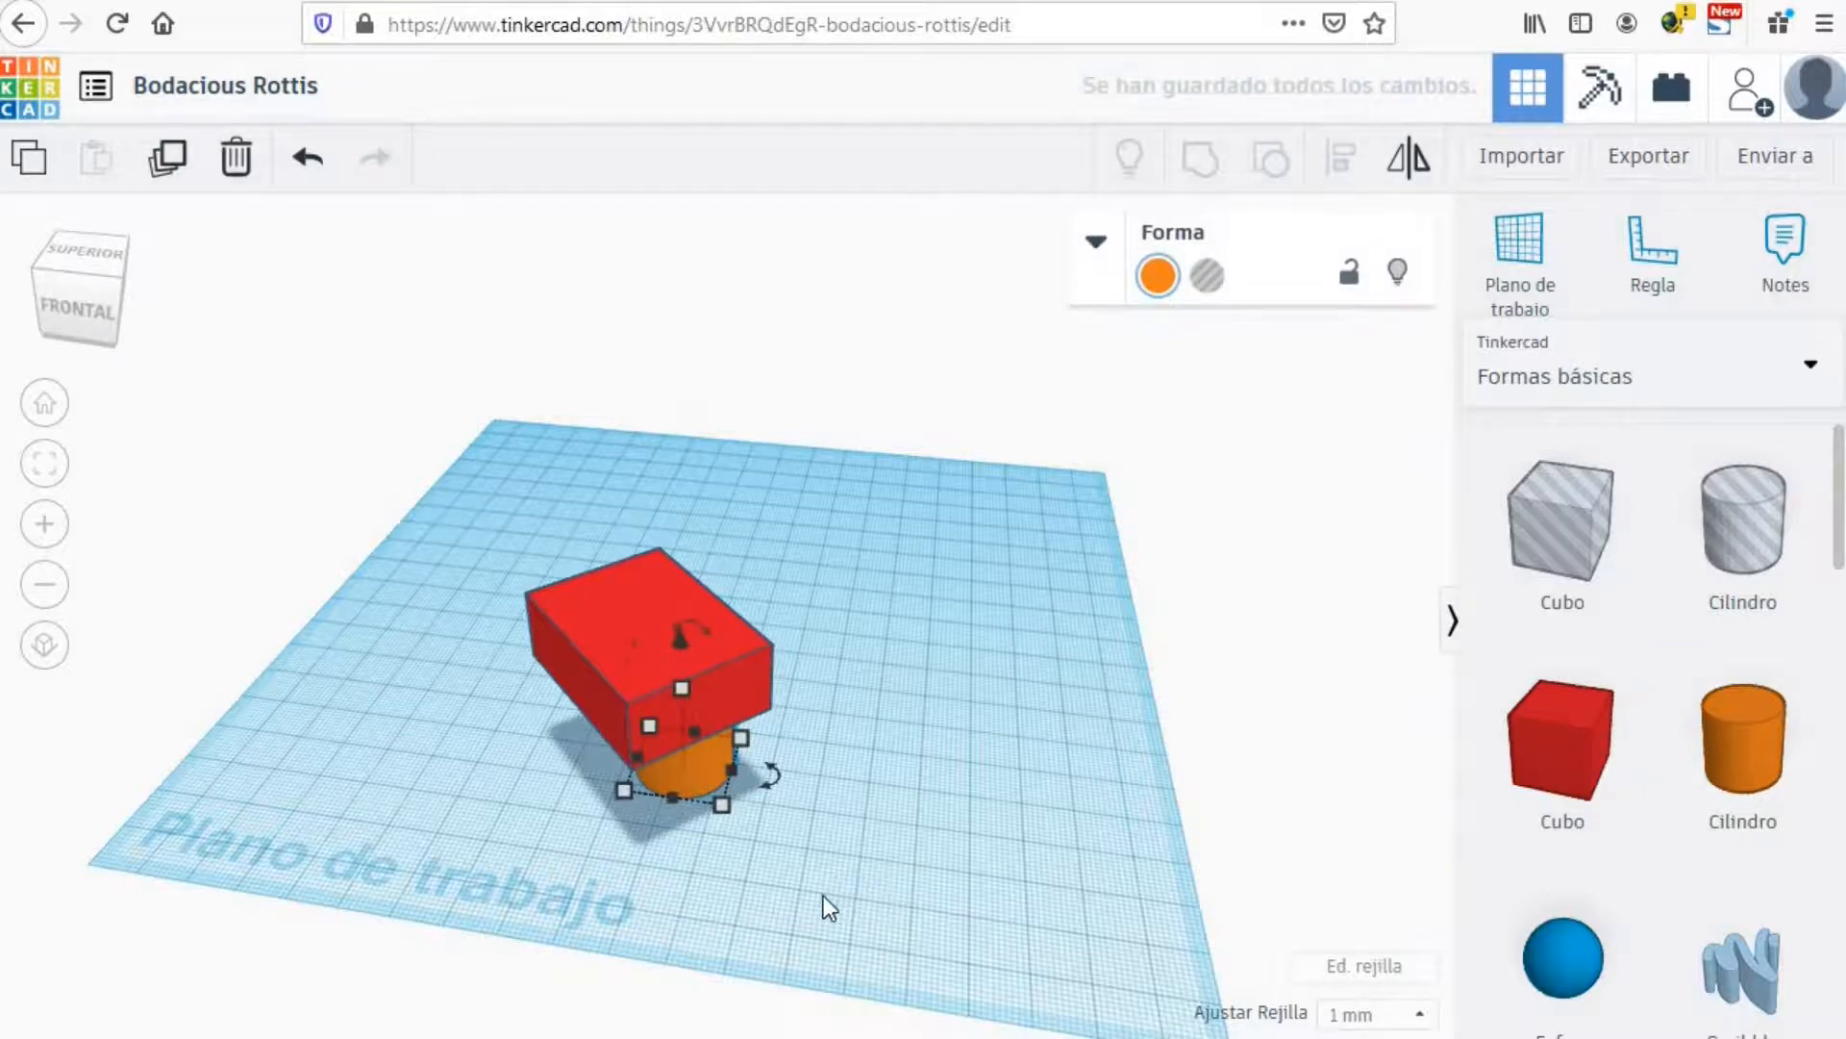
pyautogui.moveTo(792, 896); pyautogui.dragTo(777, 850, button='right')
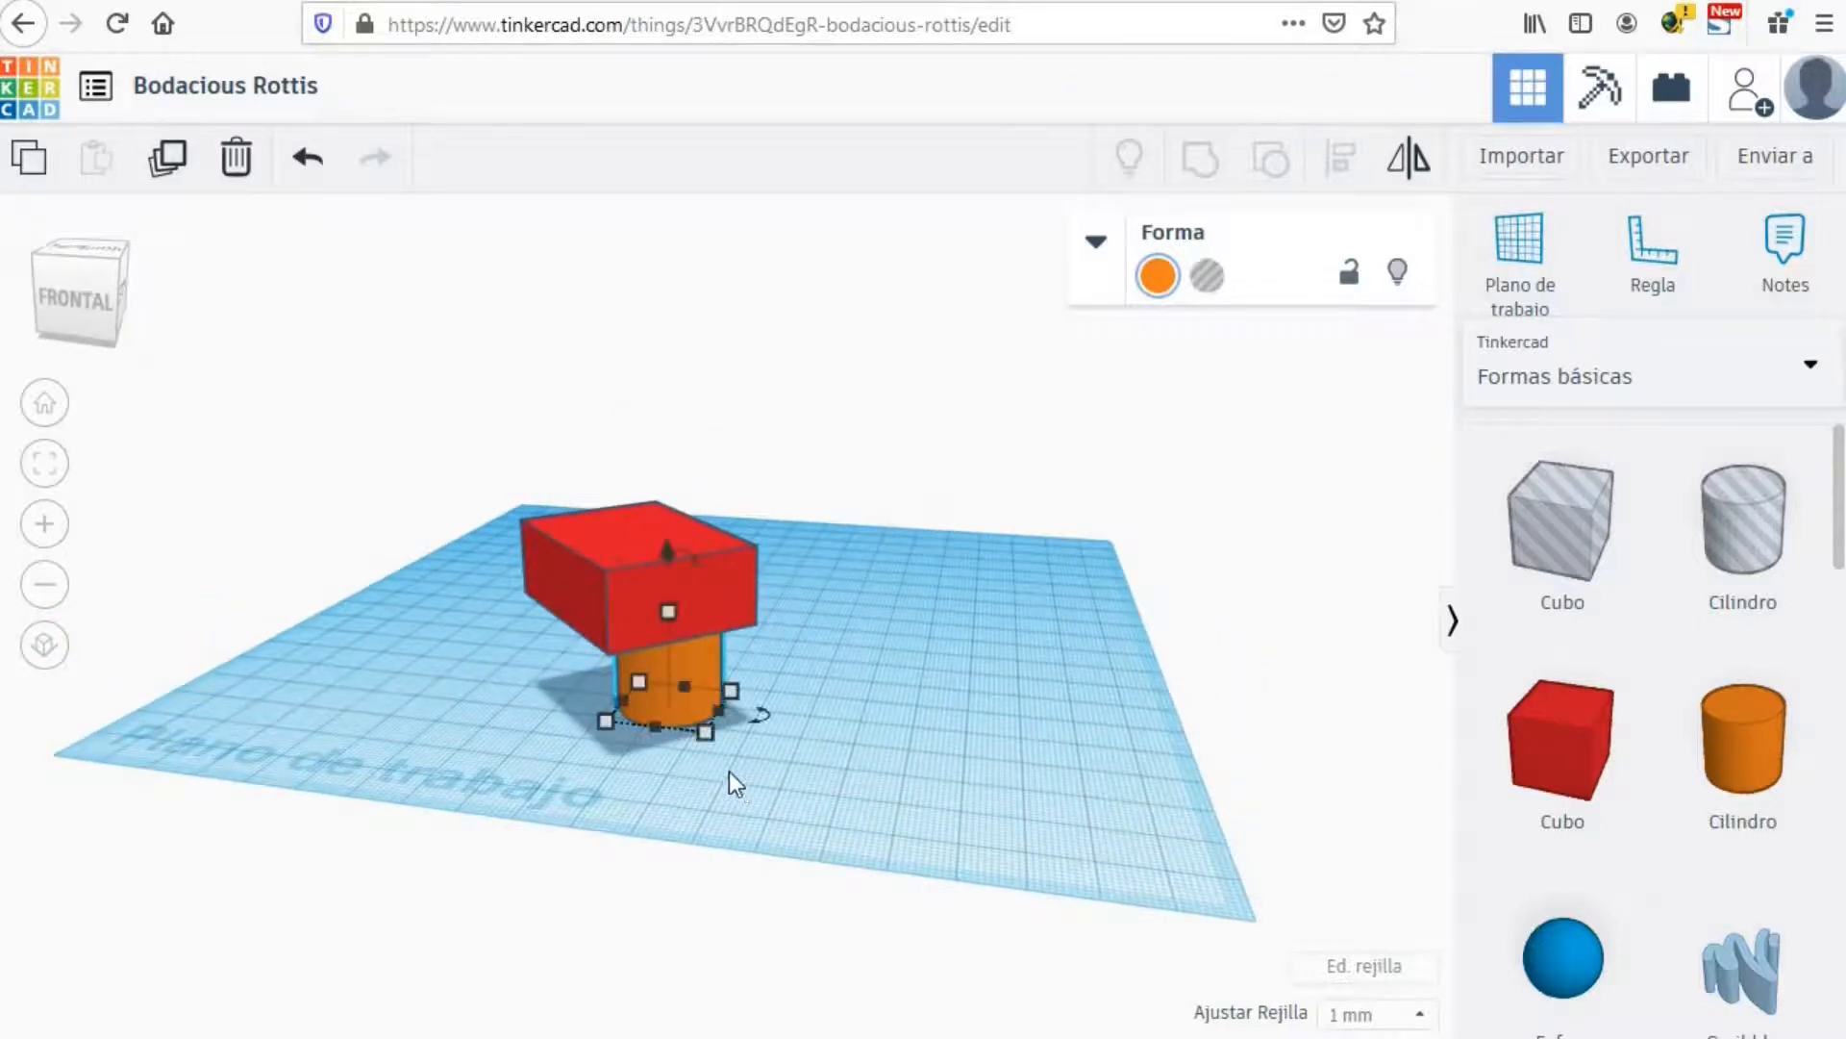
pyautogui.click(601, 530)
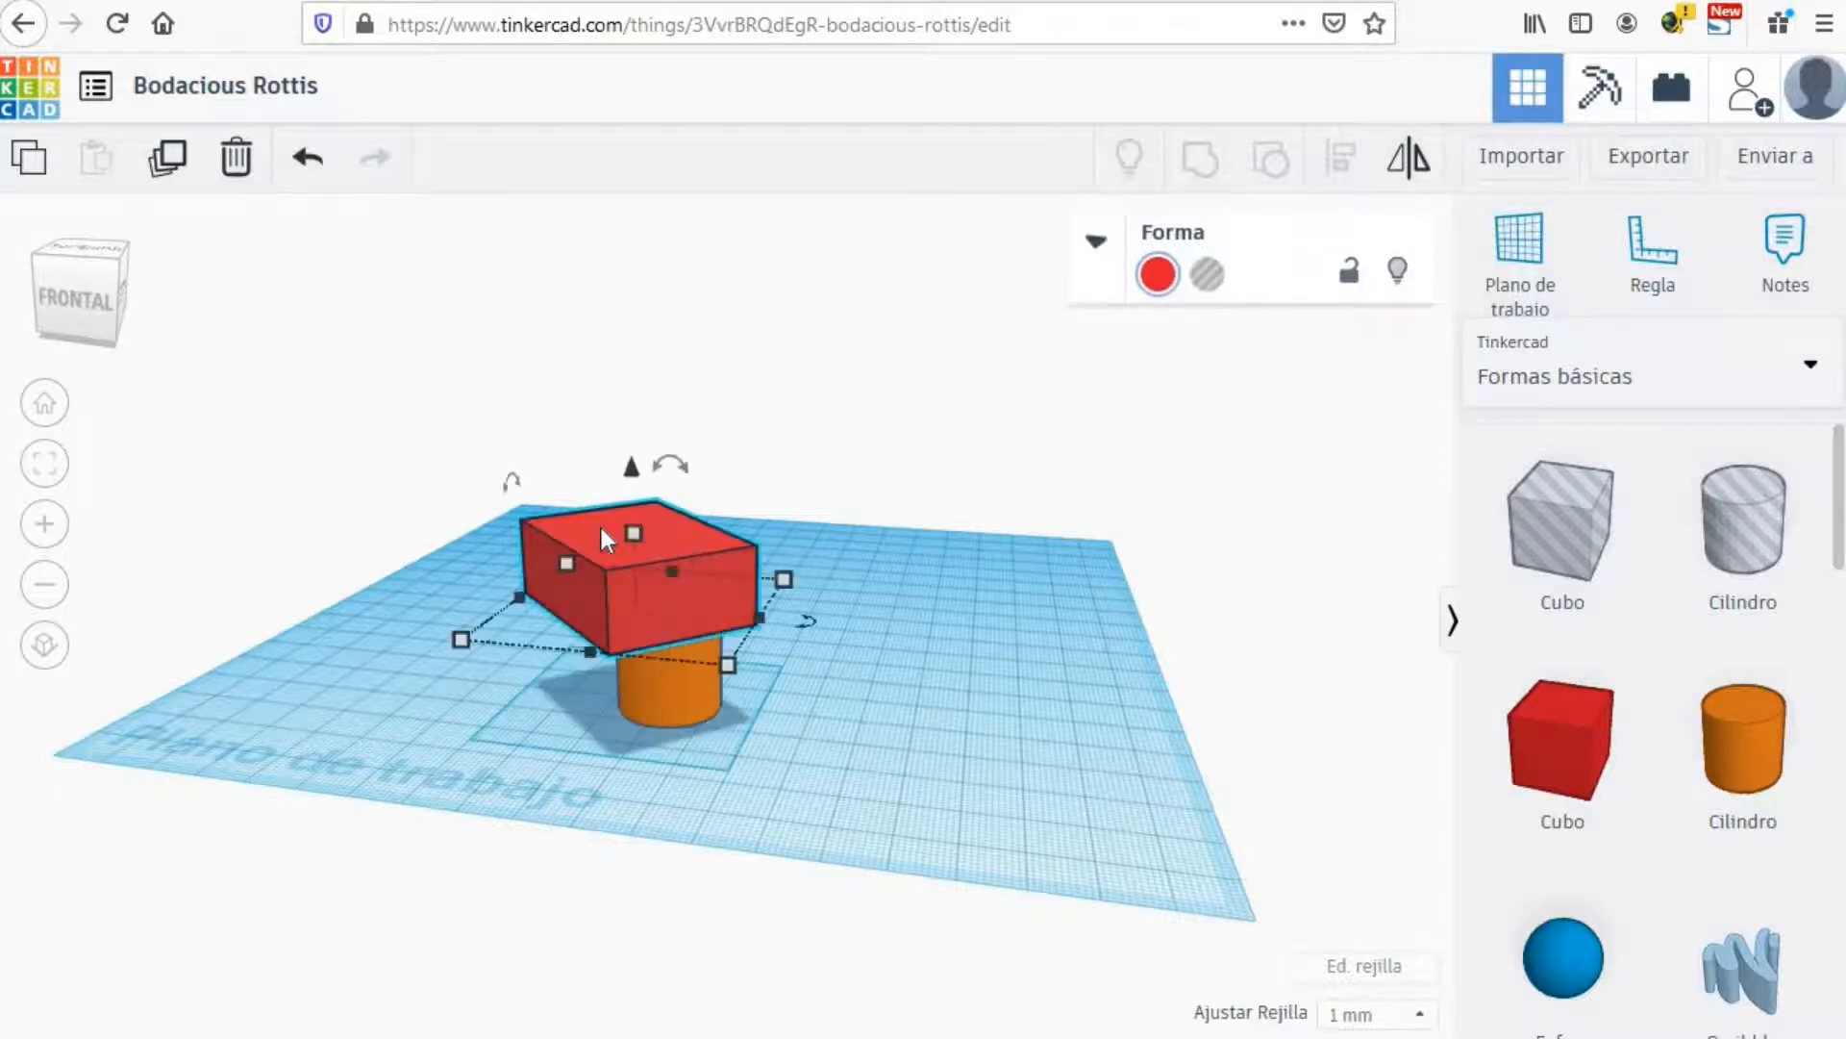
# Step: Group the red block with its cylinder post and move the group back-left
pyautogui.keyDown('shift'); pyautogui.click(666, 698); pyautogui.keyUp('shift')
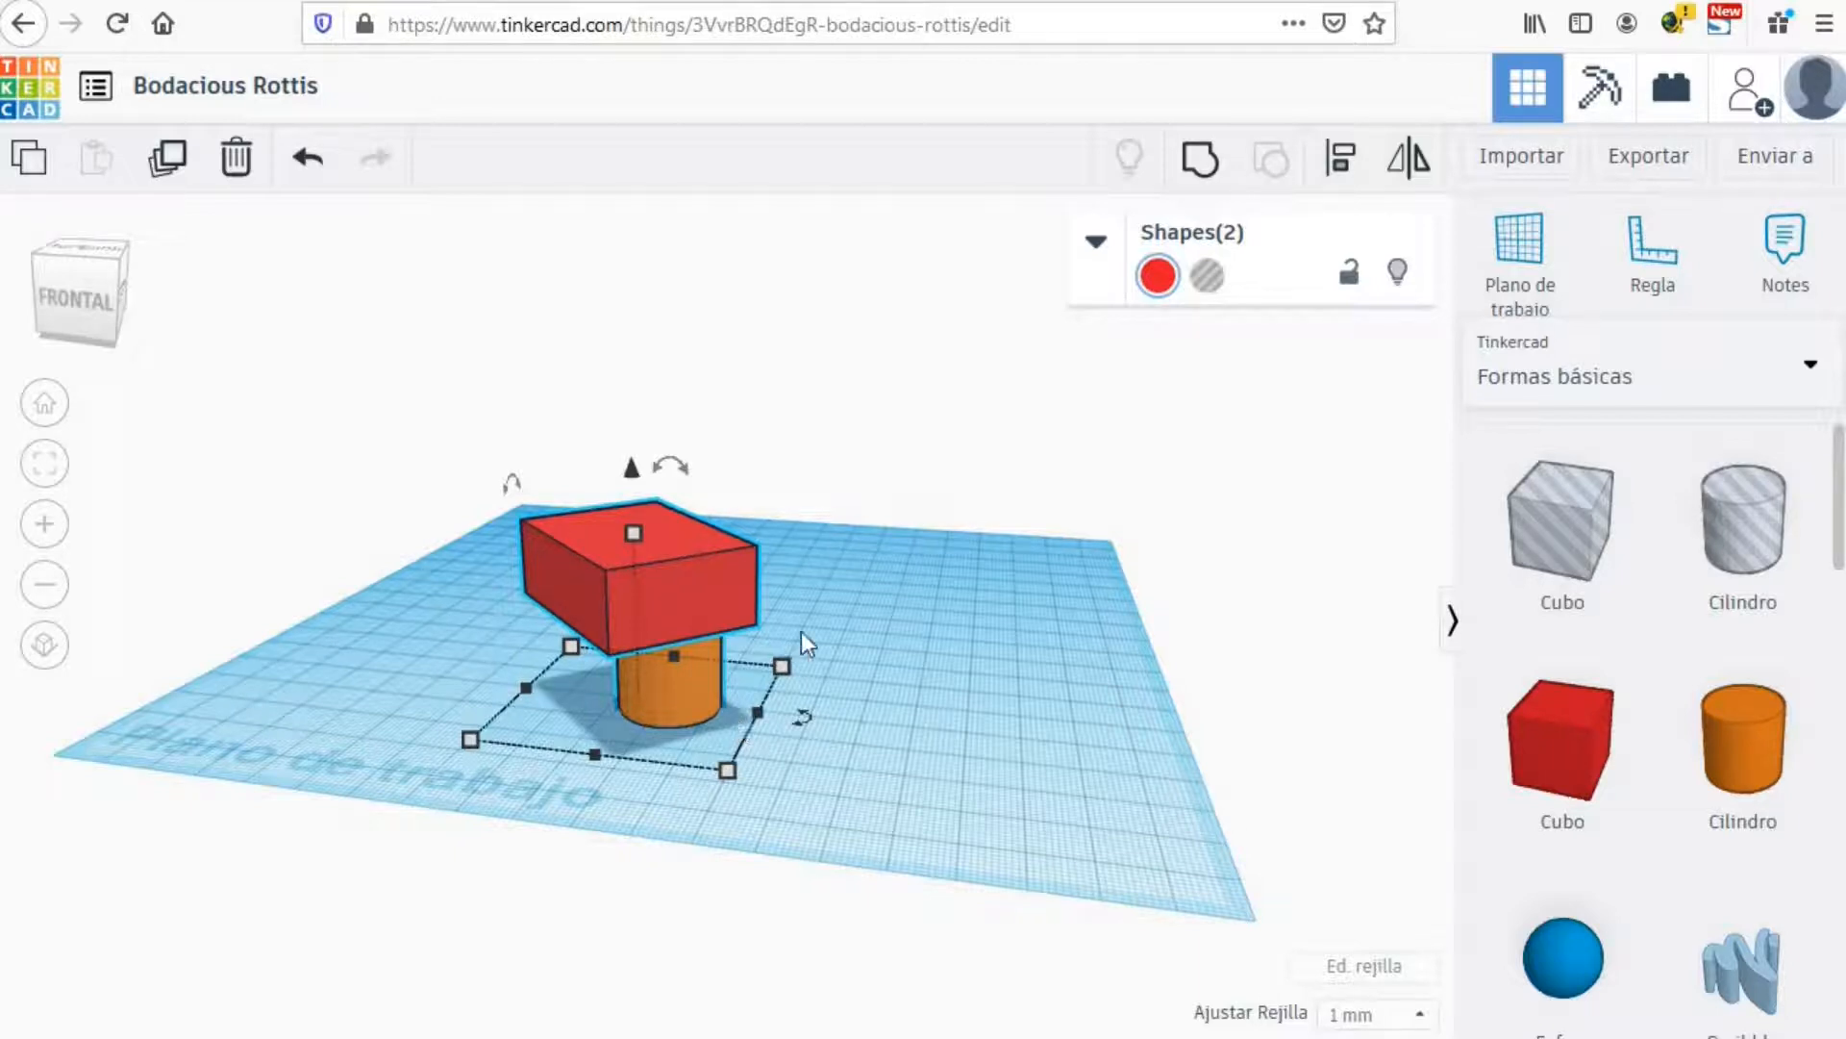
pyautogui.click(1211, 177)
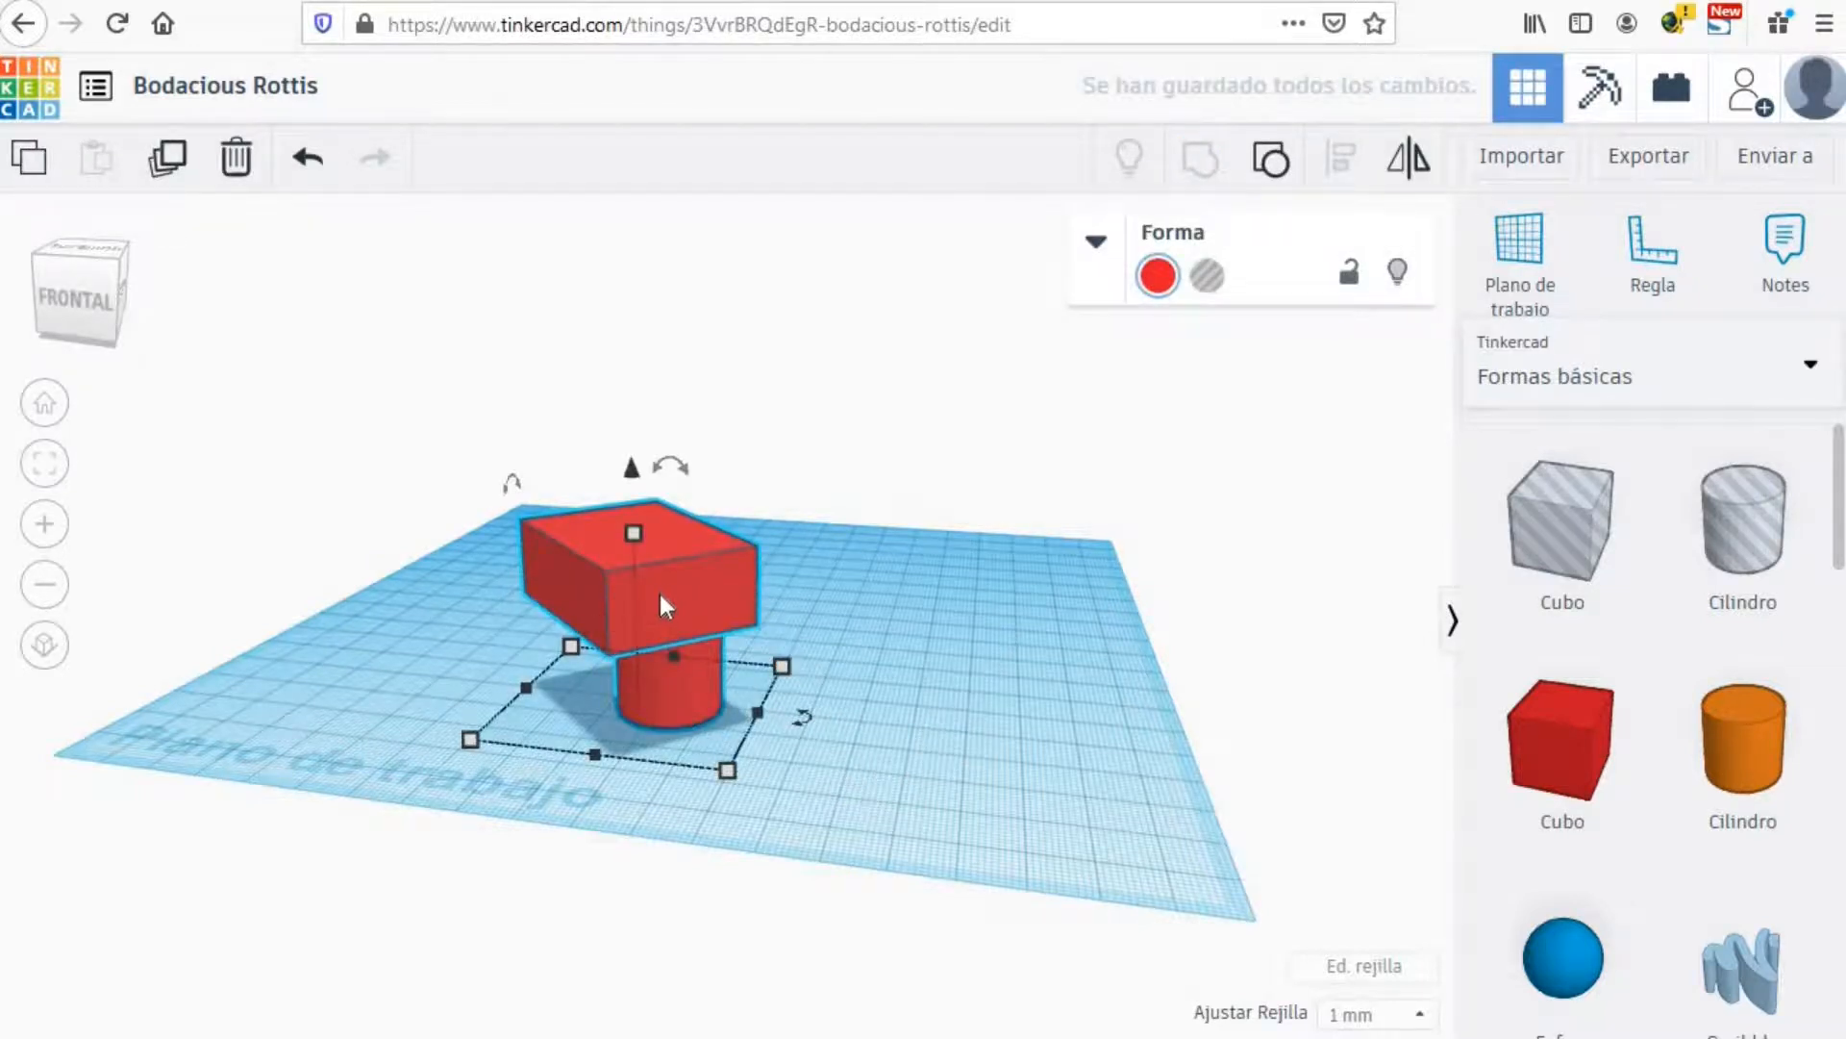
pyautogui.moveTo(662, 595); pyautogui.dragTo(574, 548)
pyautogui.moveTo(545, 589); pyautogui.dragTo(579, 542)
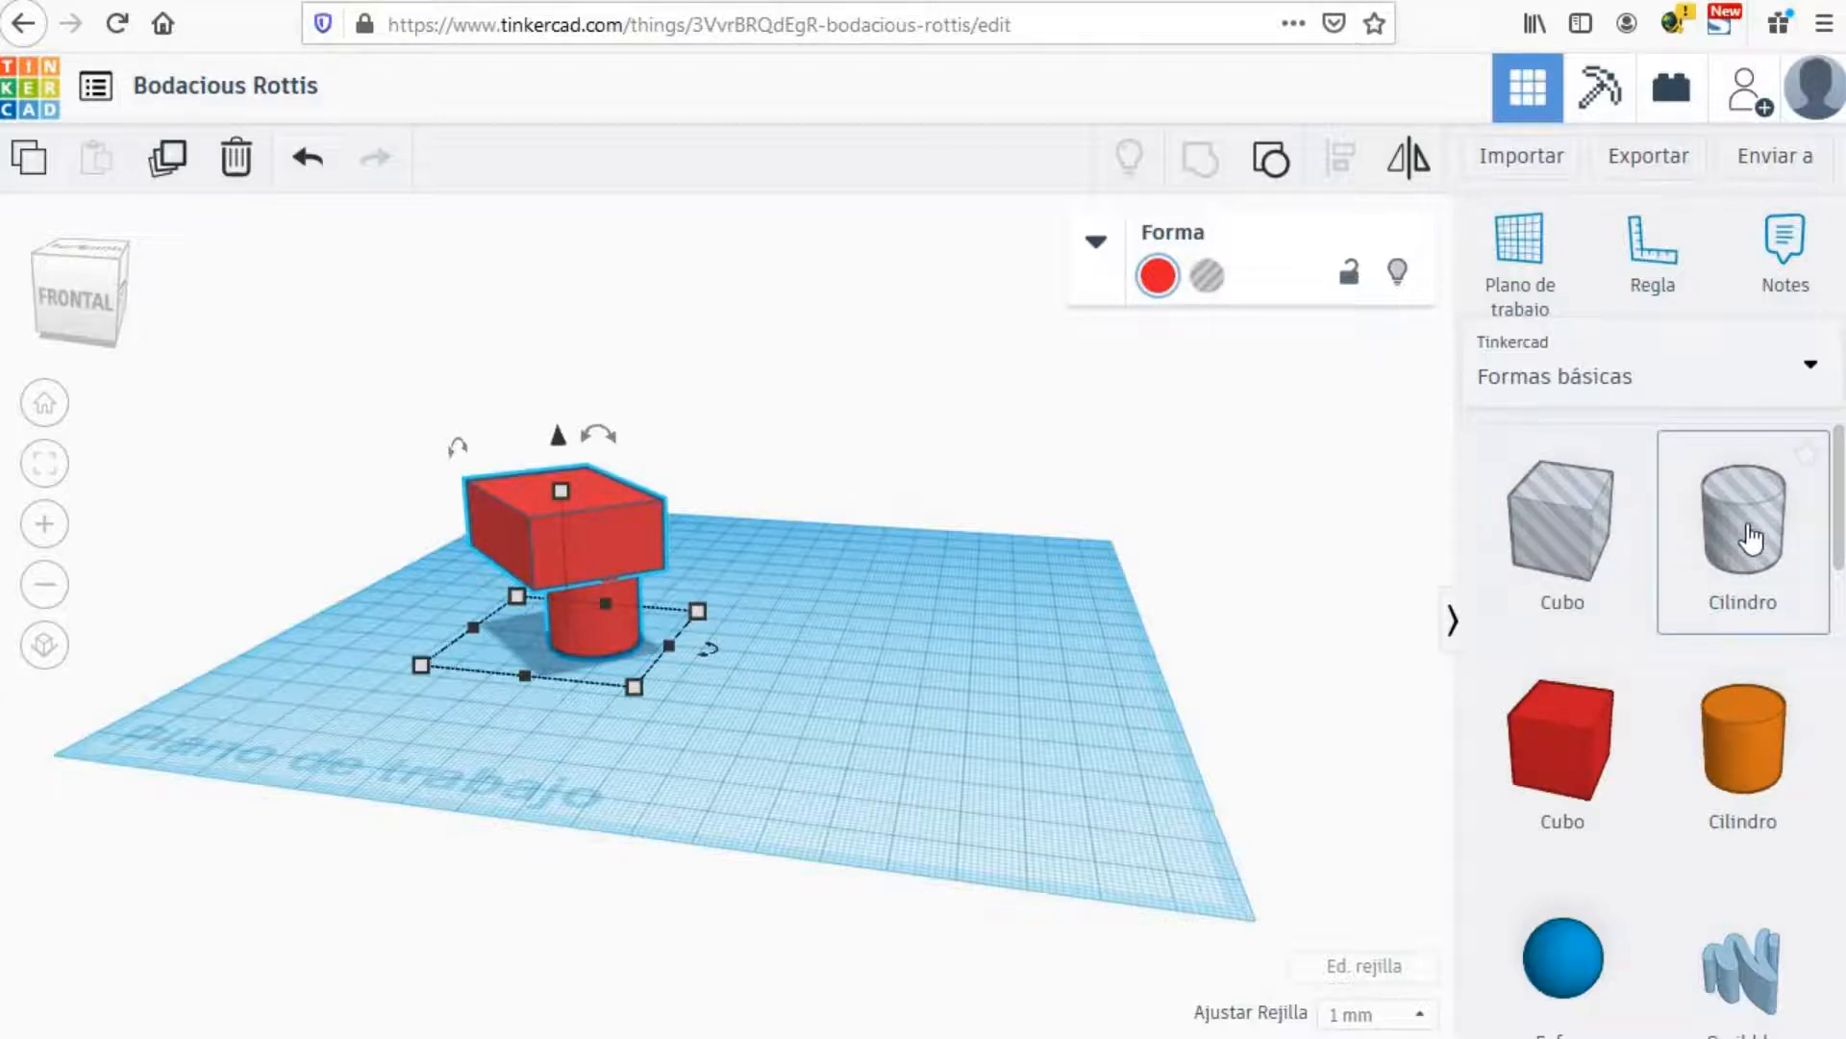
# Step: Add a tall 10 × 10 mm hole cylinder and sink it into the red block's top
pyautogui.moveTo(1750, 538); pyautogui.dragTo(719, 666)
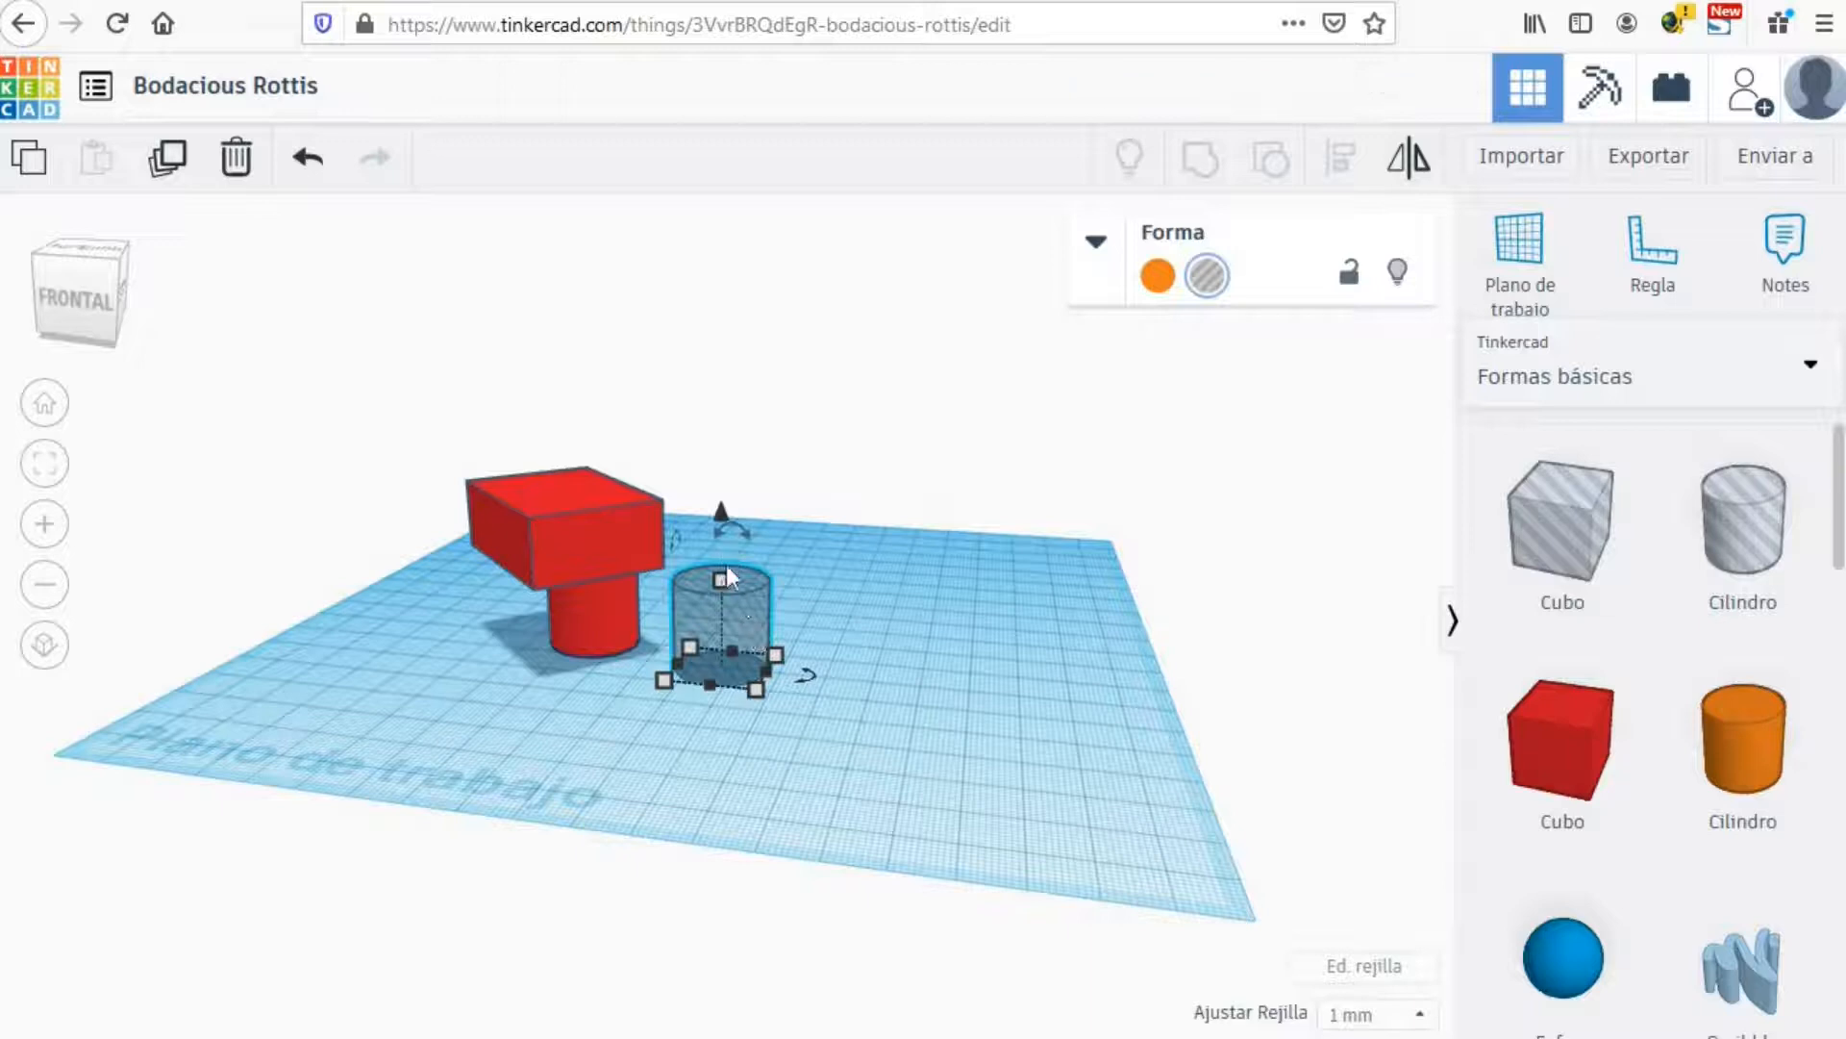
pyautogui.moveTo(723, 579); pyautogui.dragTo(725, 481)
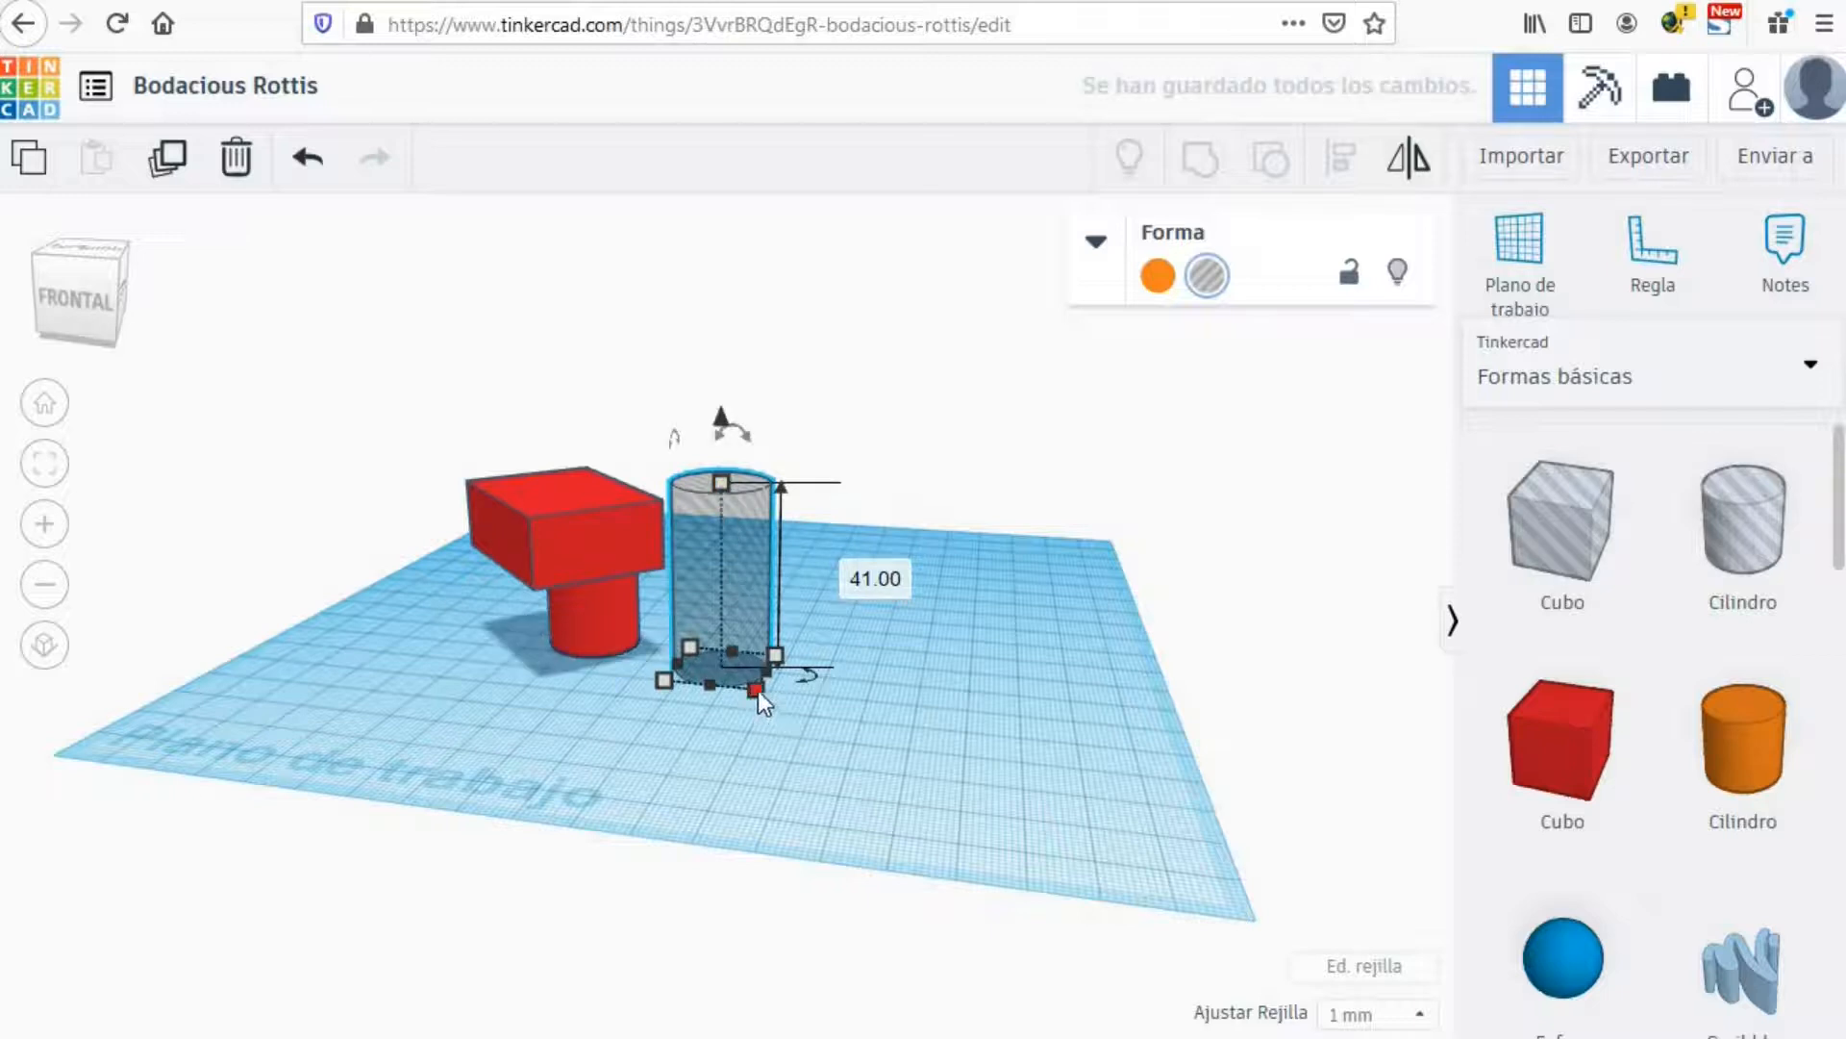
pyautogui.moveTo(757, 690); pyautogui.dragTo(726, 667)
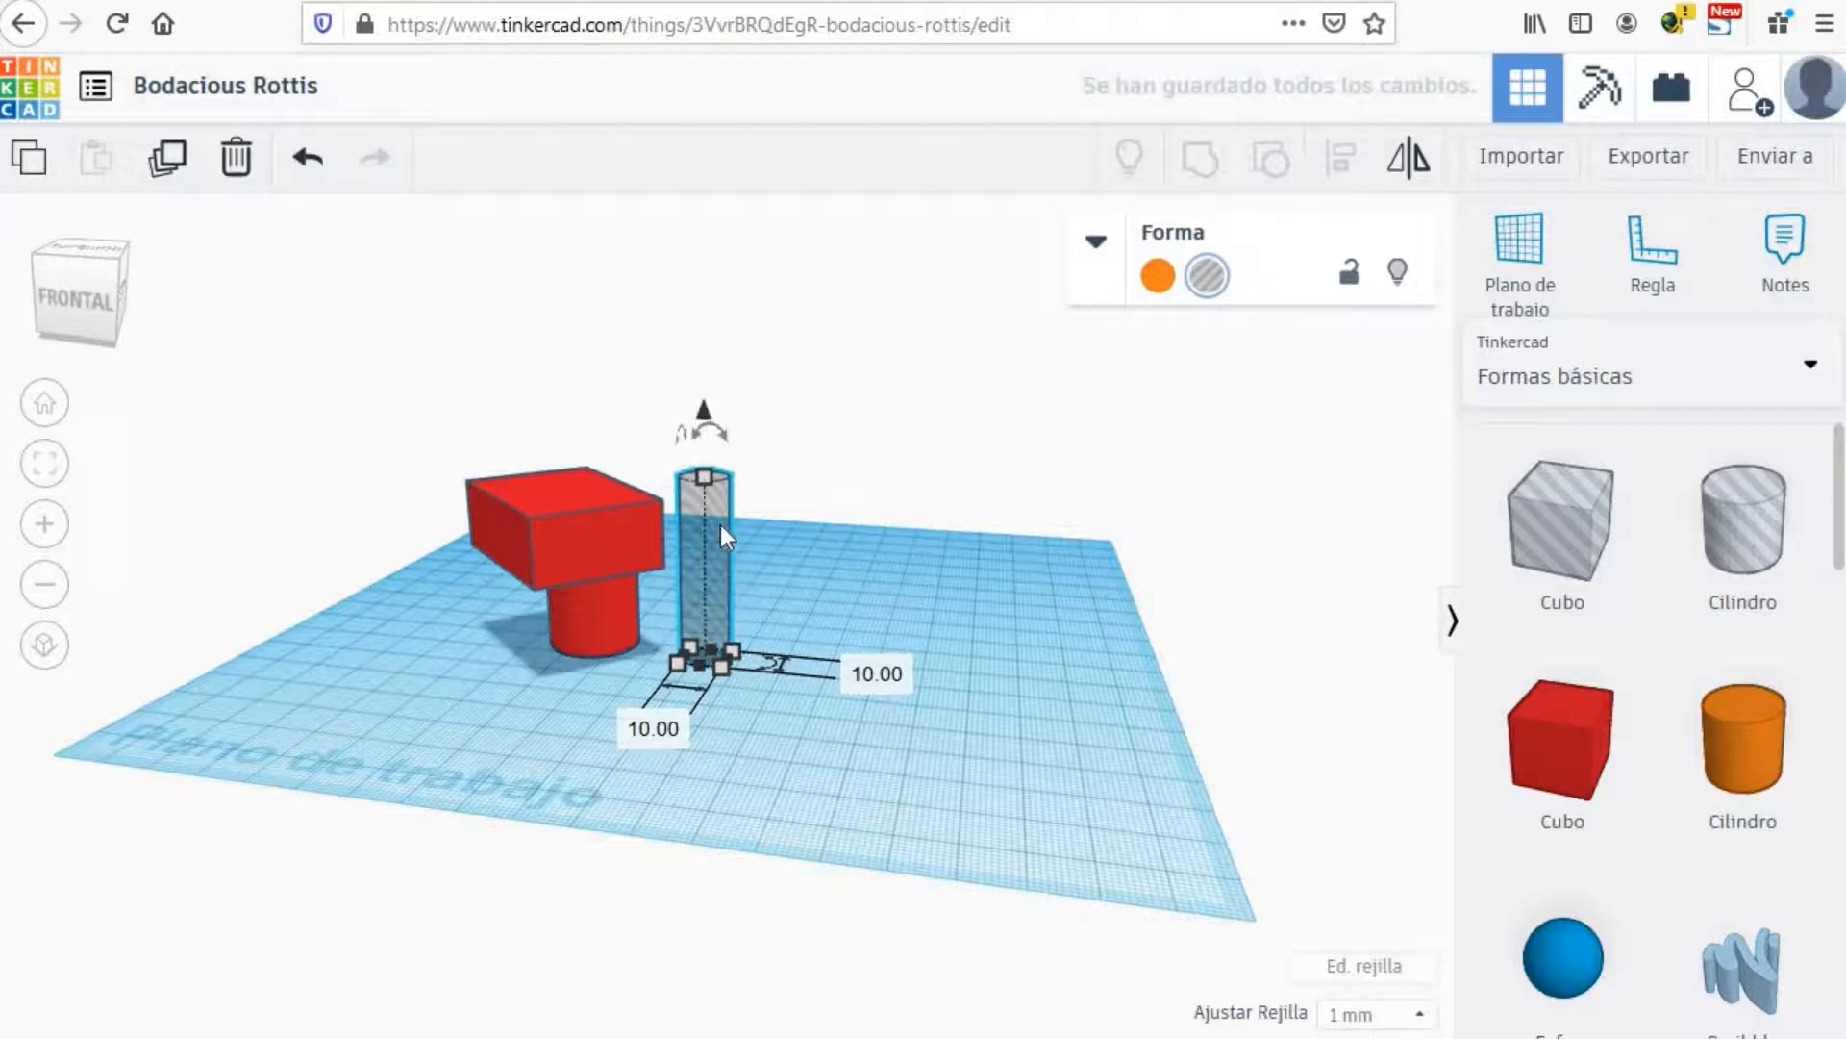
pyautogui.moveTo(702, 550); pyautogui.dragTo(590, 536)
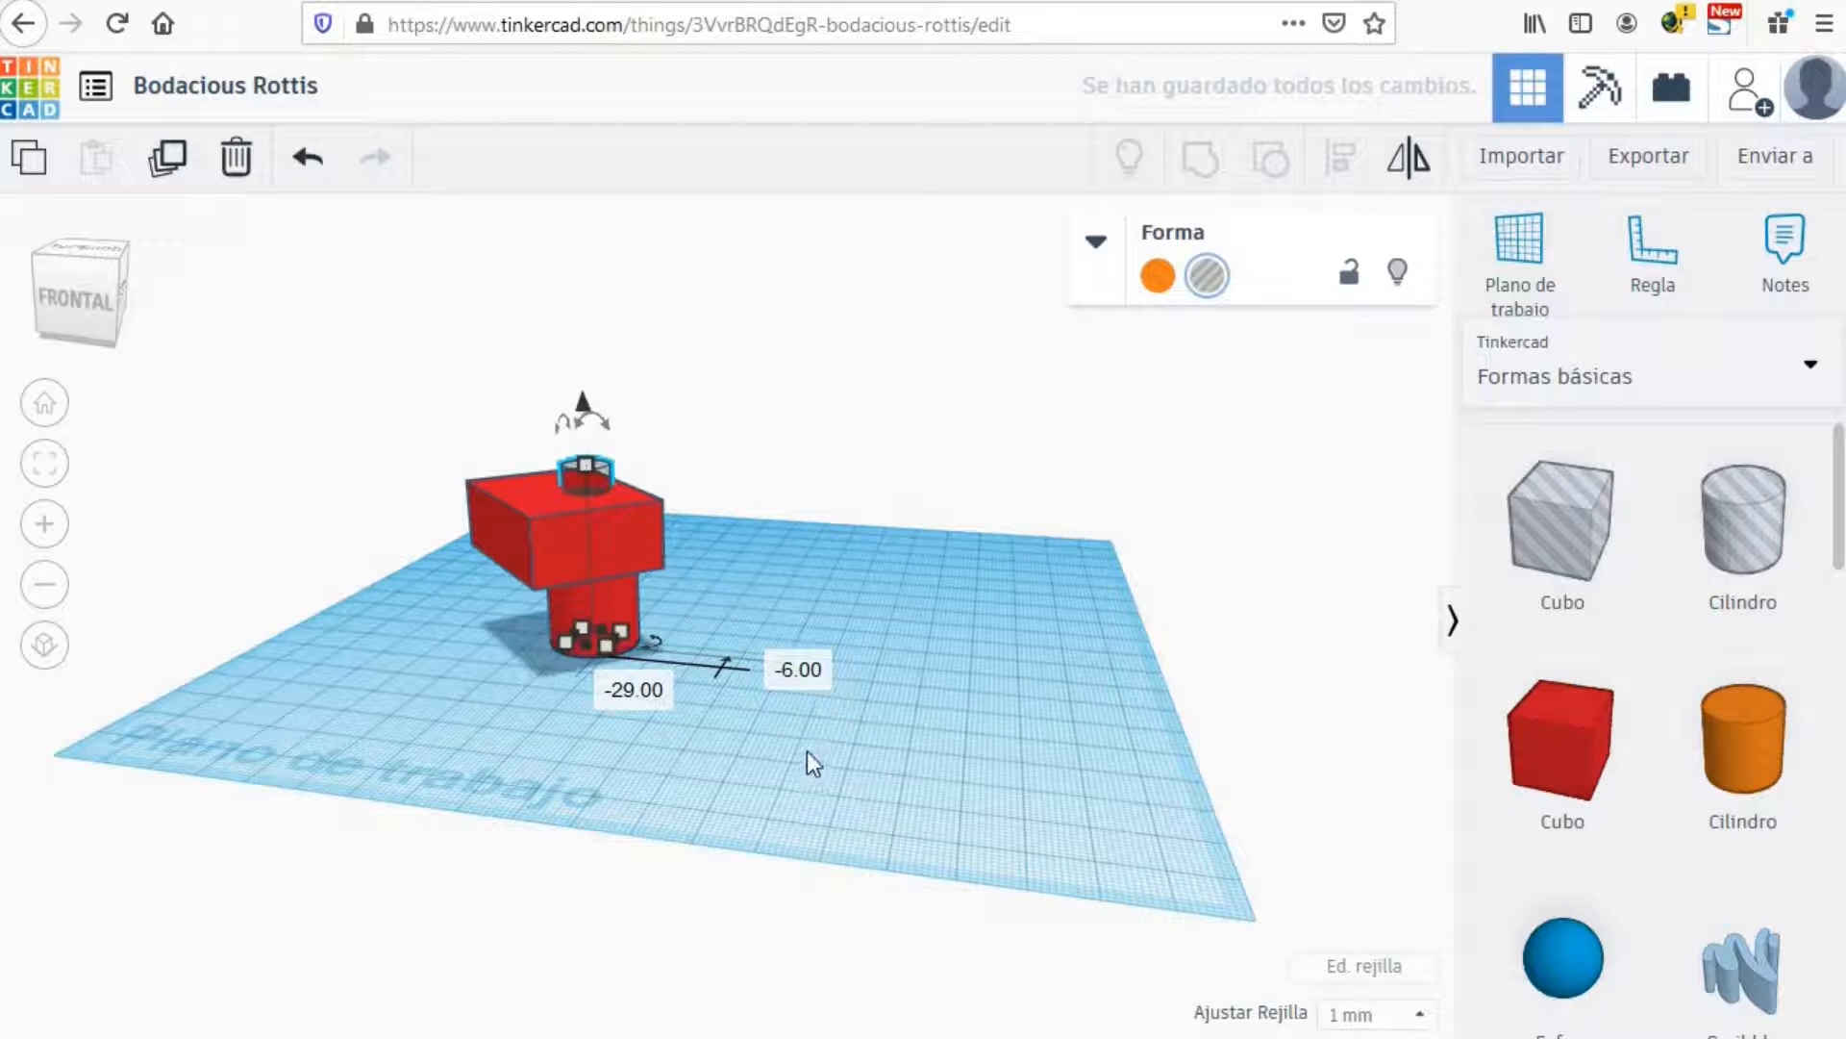
pyautogui.moveTo(841, 748); pyautogui.dragTo(691, 679, button='right')
pyautogui.click(487, 505)
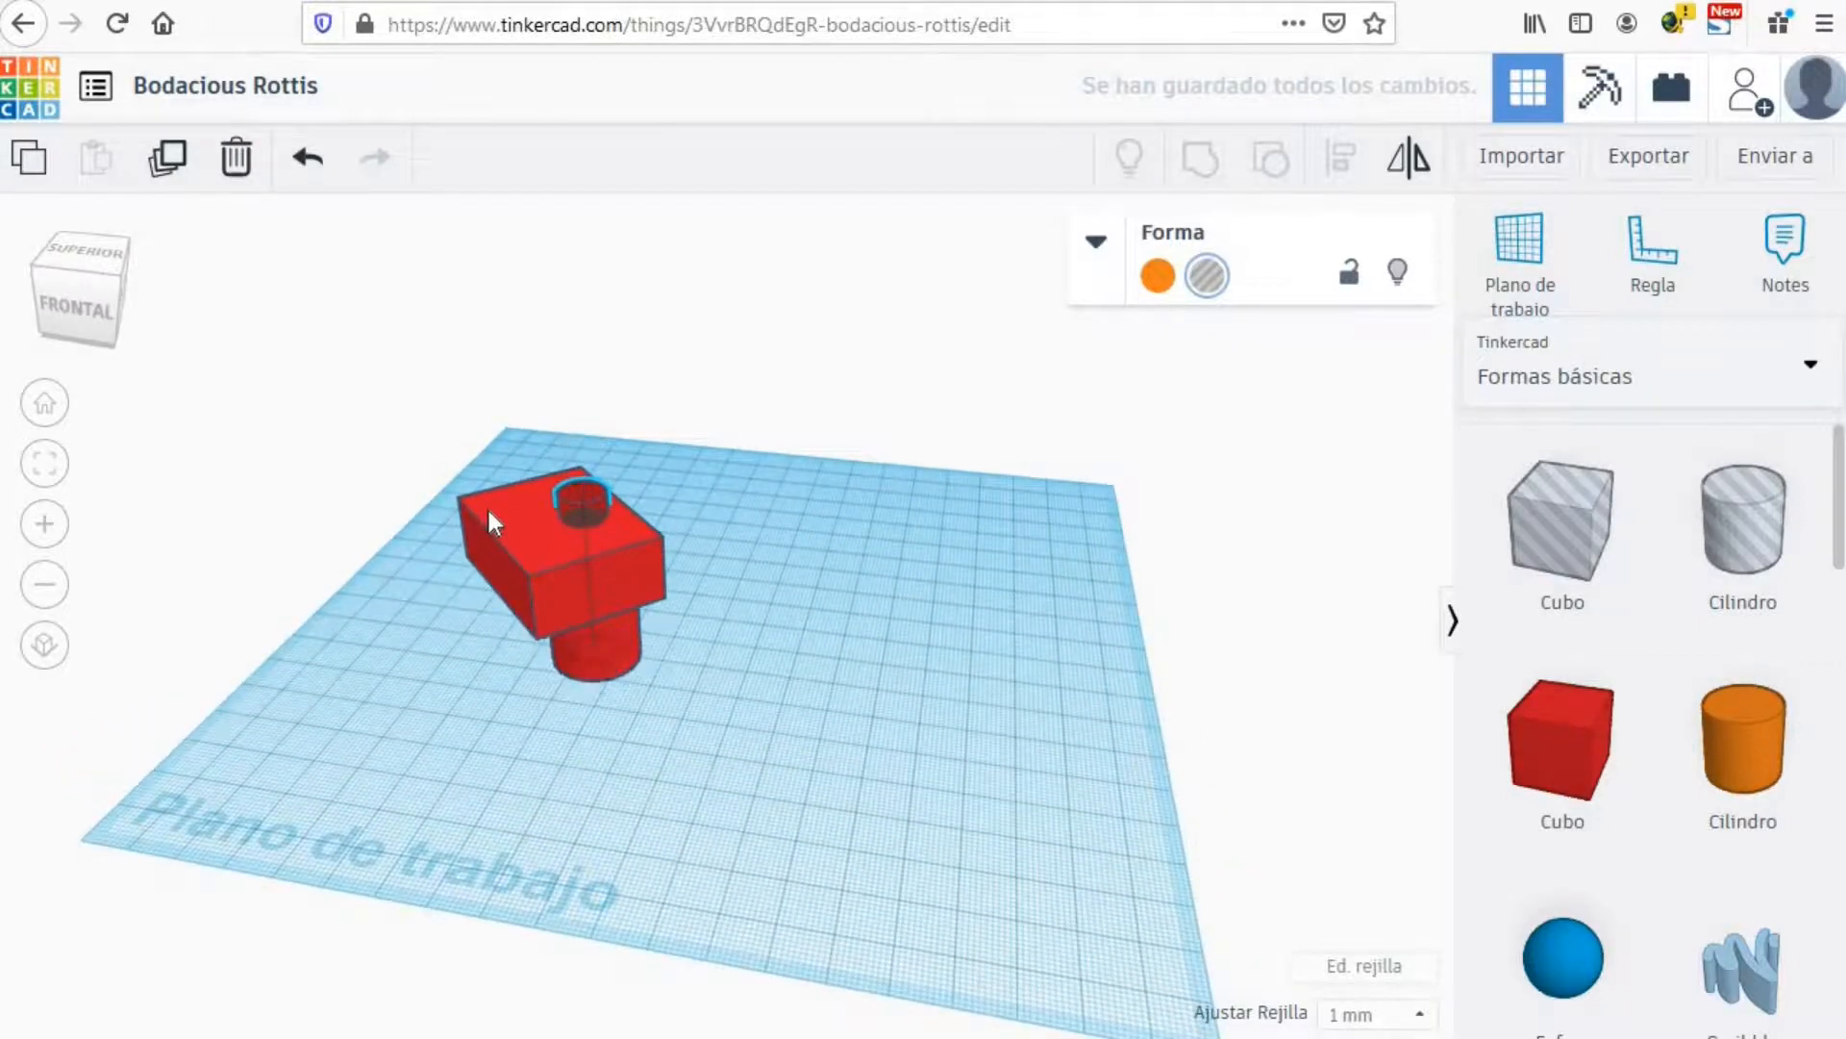
# Step: Group the red block with the hole cylinder to cut a round hole in its top
pyautogui.keyDown('shift'); pyautogui.click(592, 492); pyautogui.keyUp('shift')
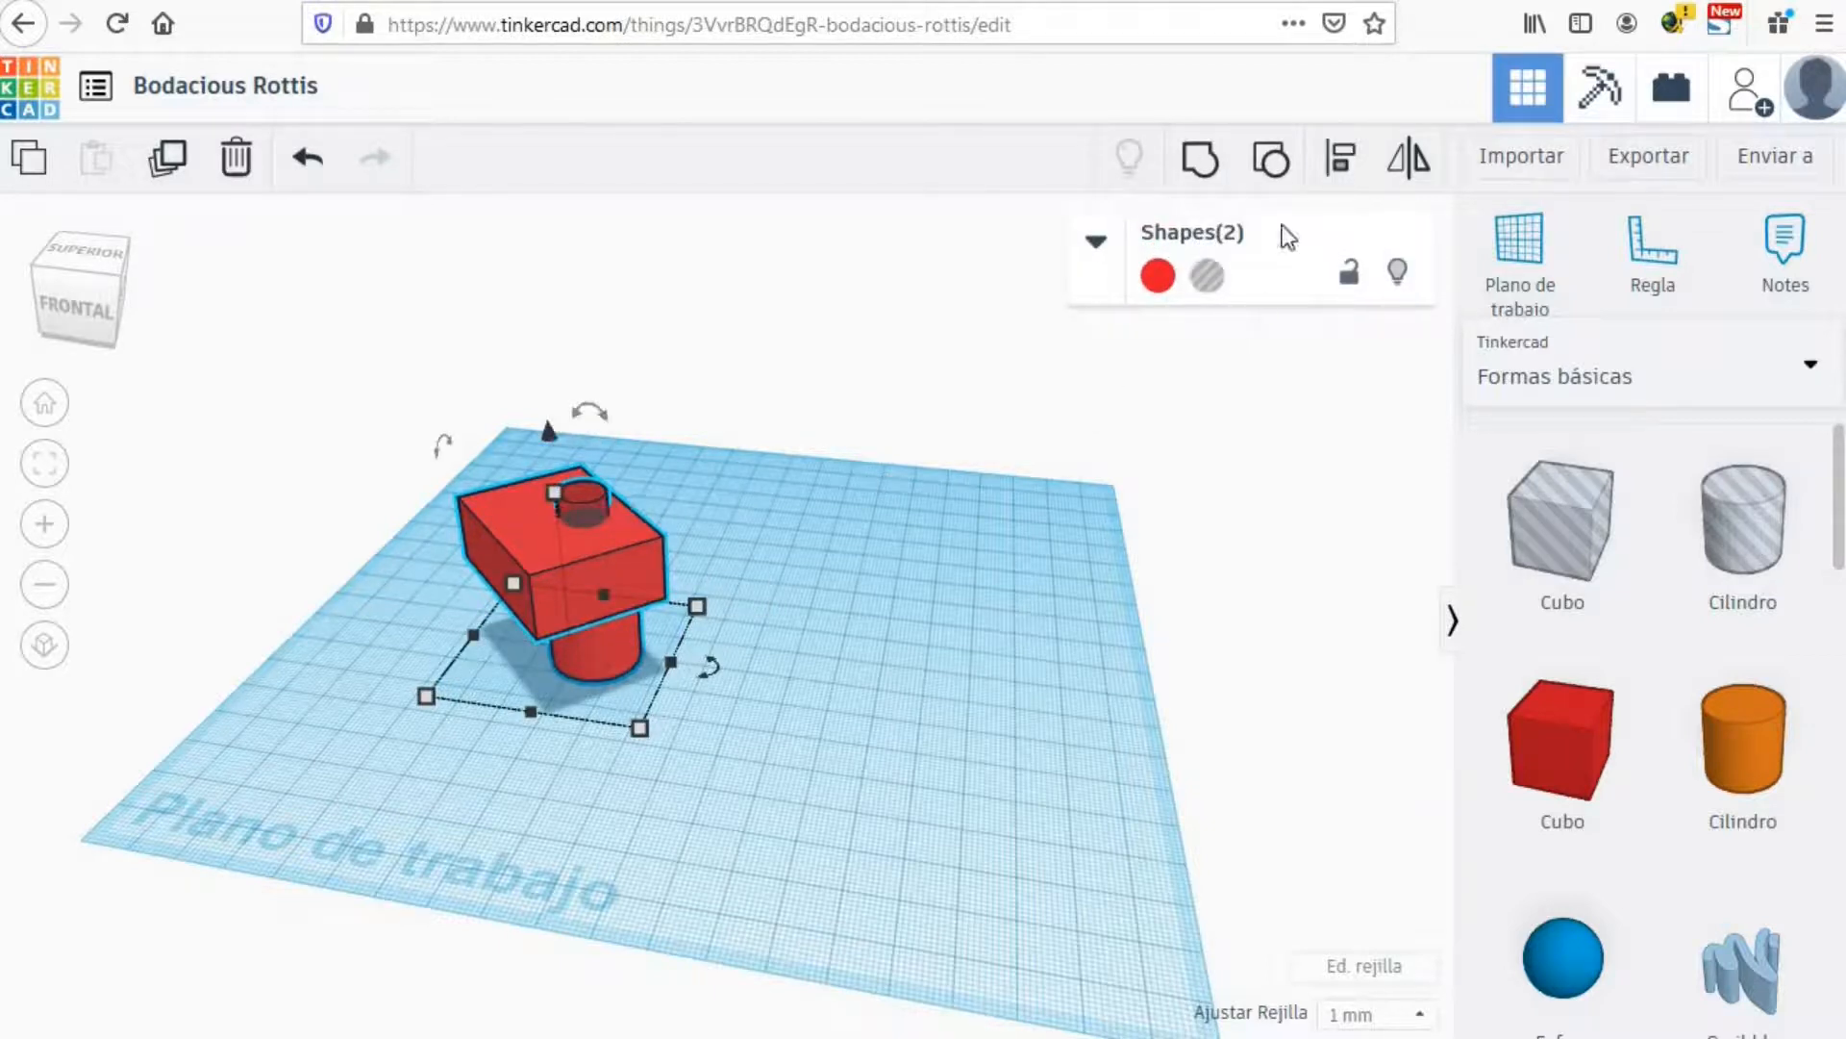
pyautogui.click(1208, 165)
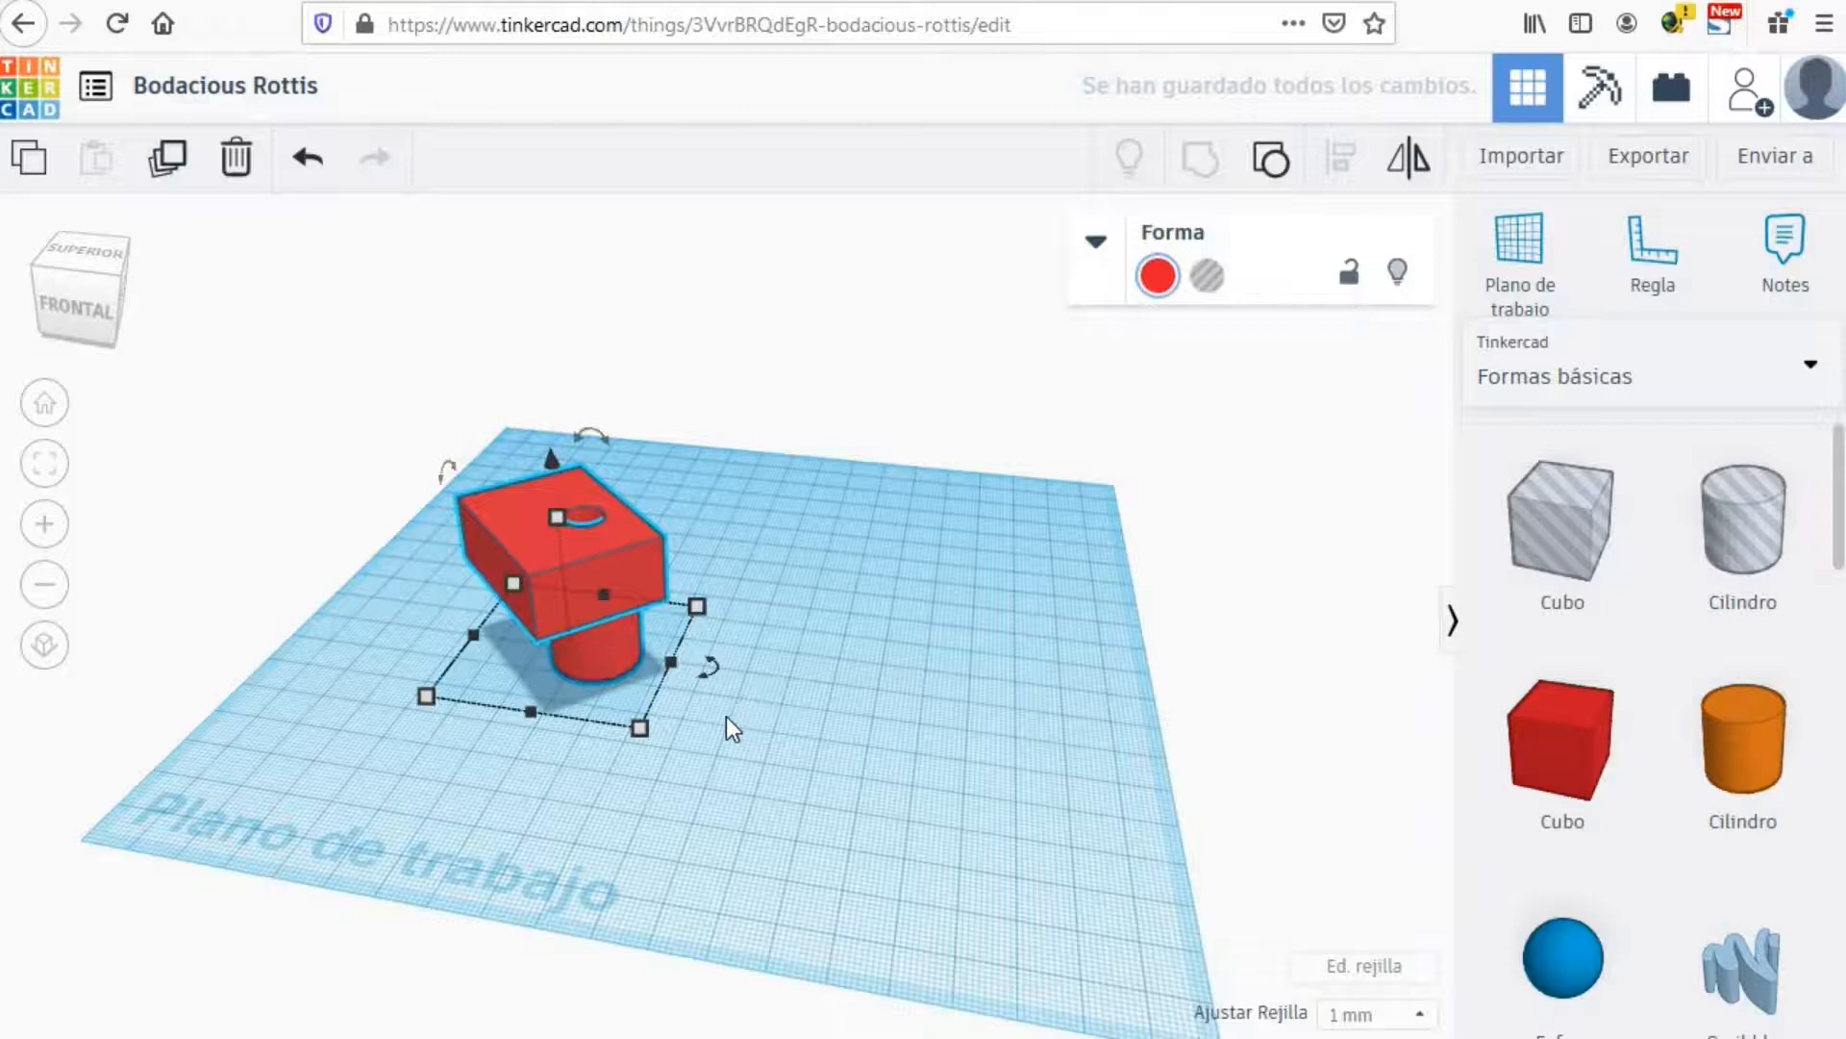
pyautogui.moveTo(725, 717); pyautogui.dragTo(804, 857, button='right')
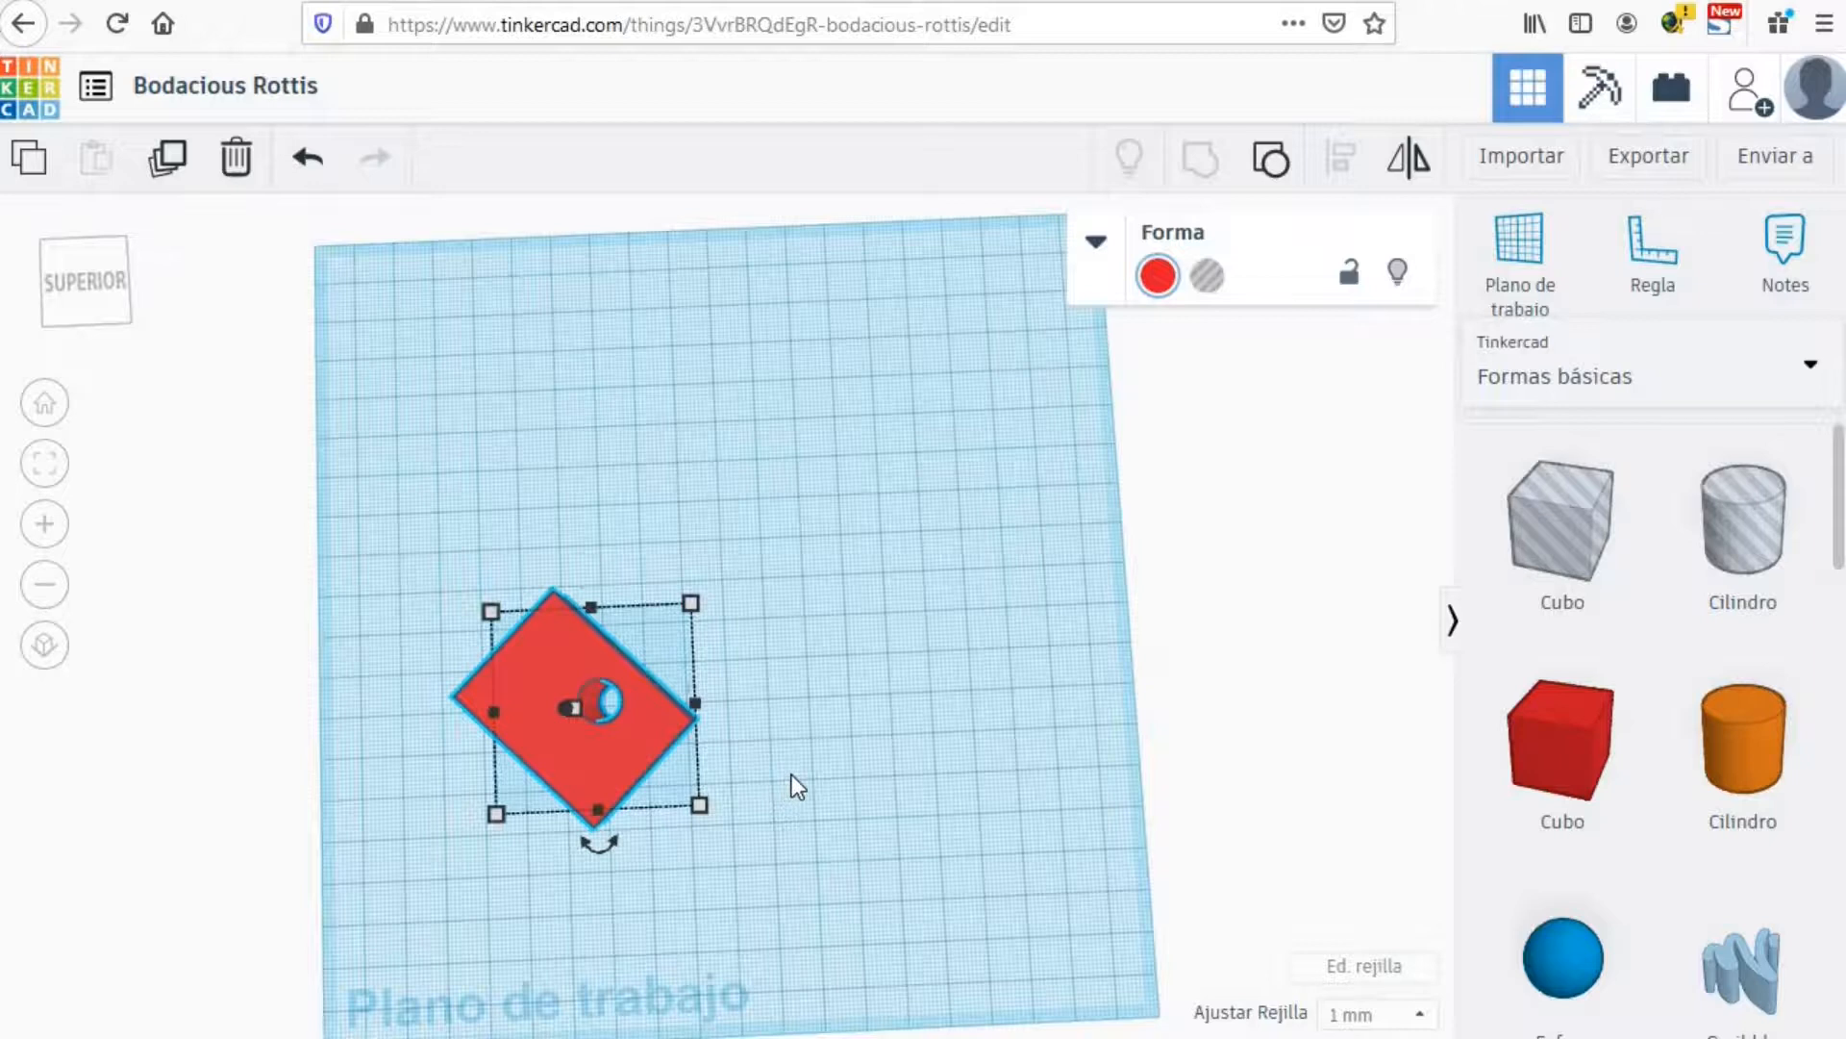
pyautogui.moveTo(792, 868); pyautogui.dragTo(671, 702, button='right')
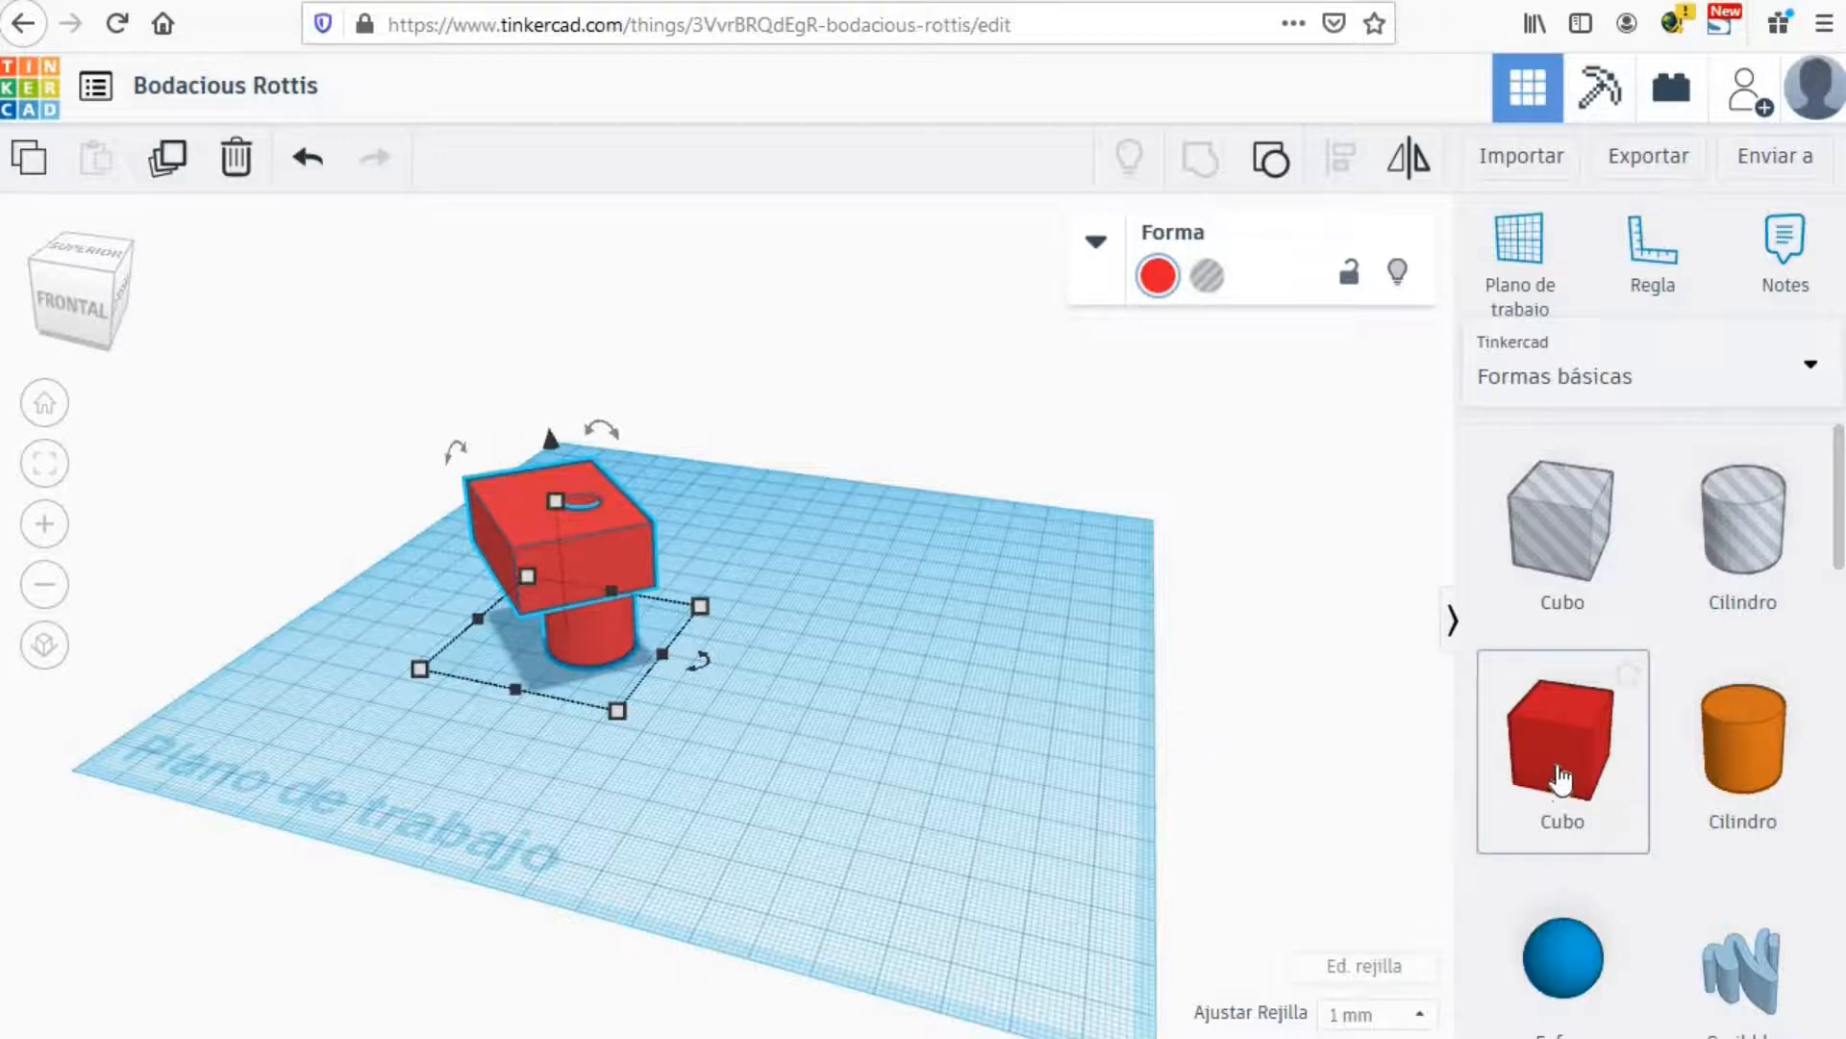
# Step: Add a new red Cubo and an orange Cilindro overlapping half of its side
pyautogui.moveTo(1582, 756); pyautogui.dragTo(800, 705)
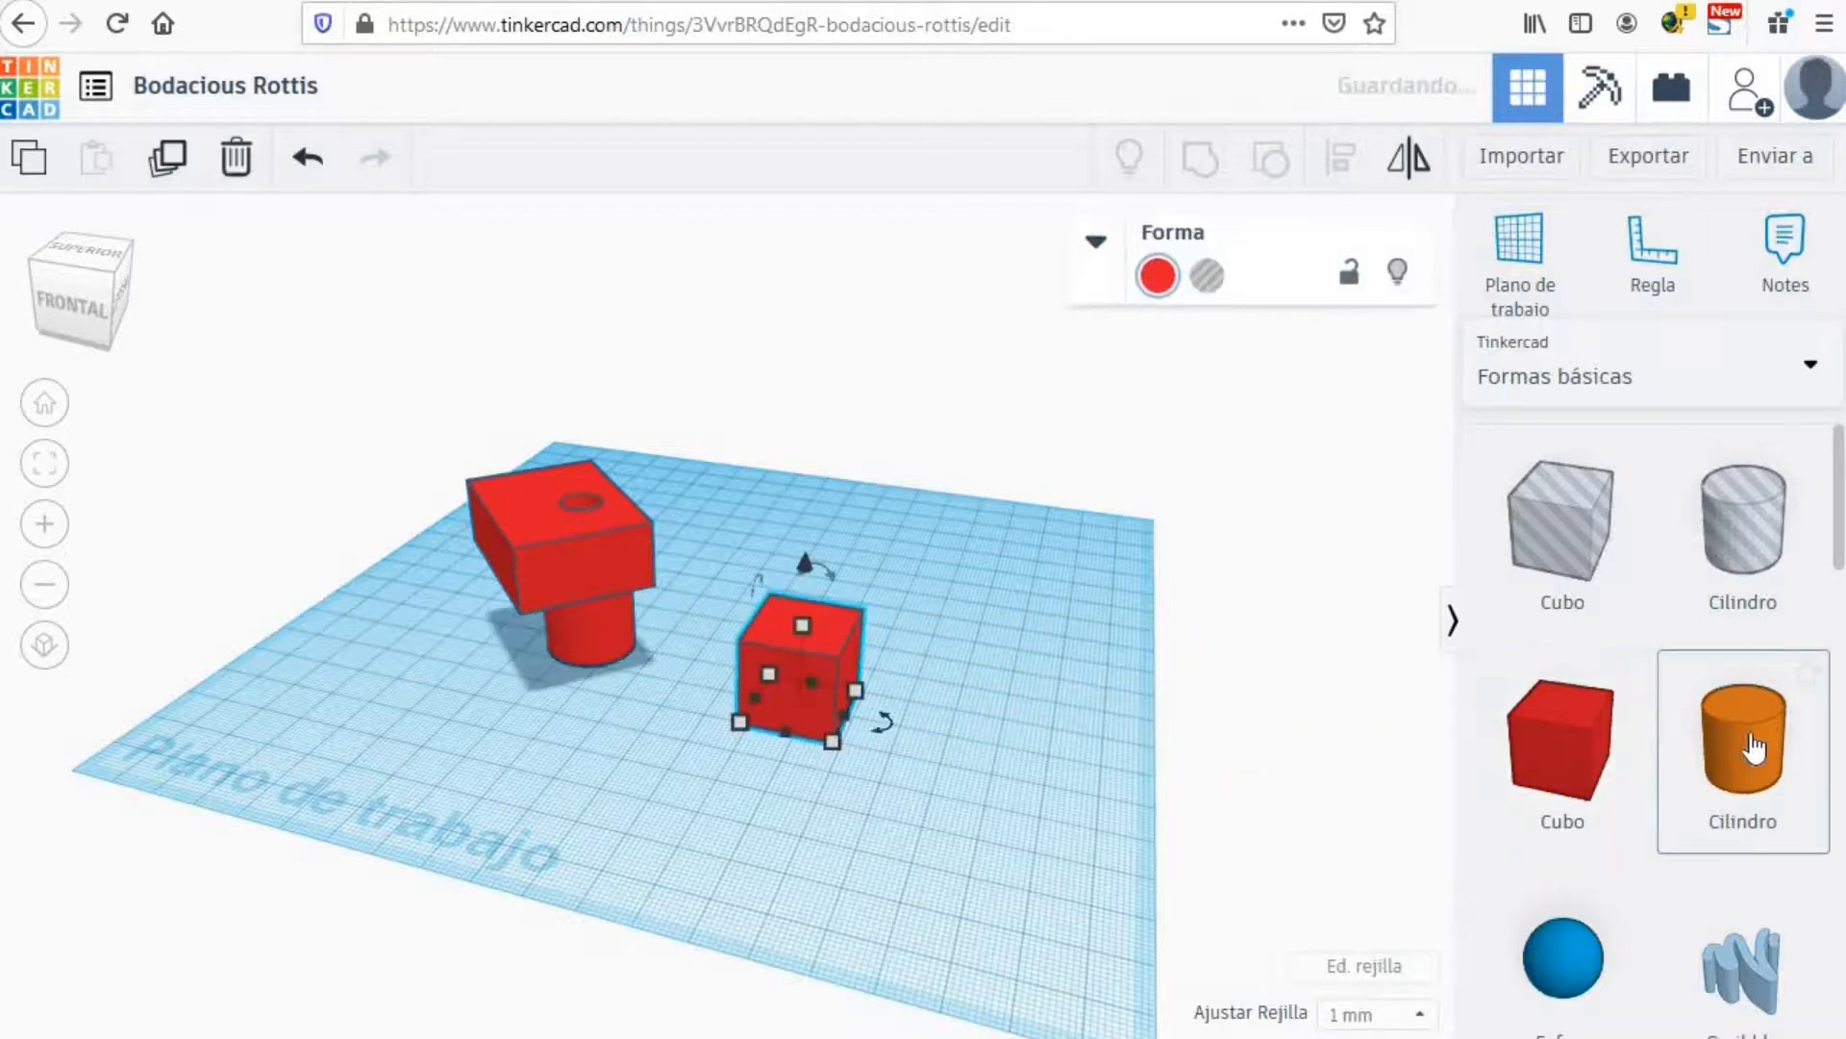
pyautogui.moveTo(1742, 740); pyautogui.dragTo(829, 719)
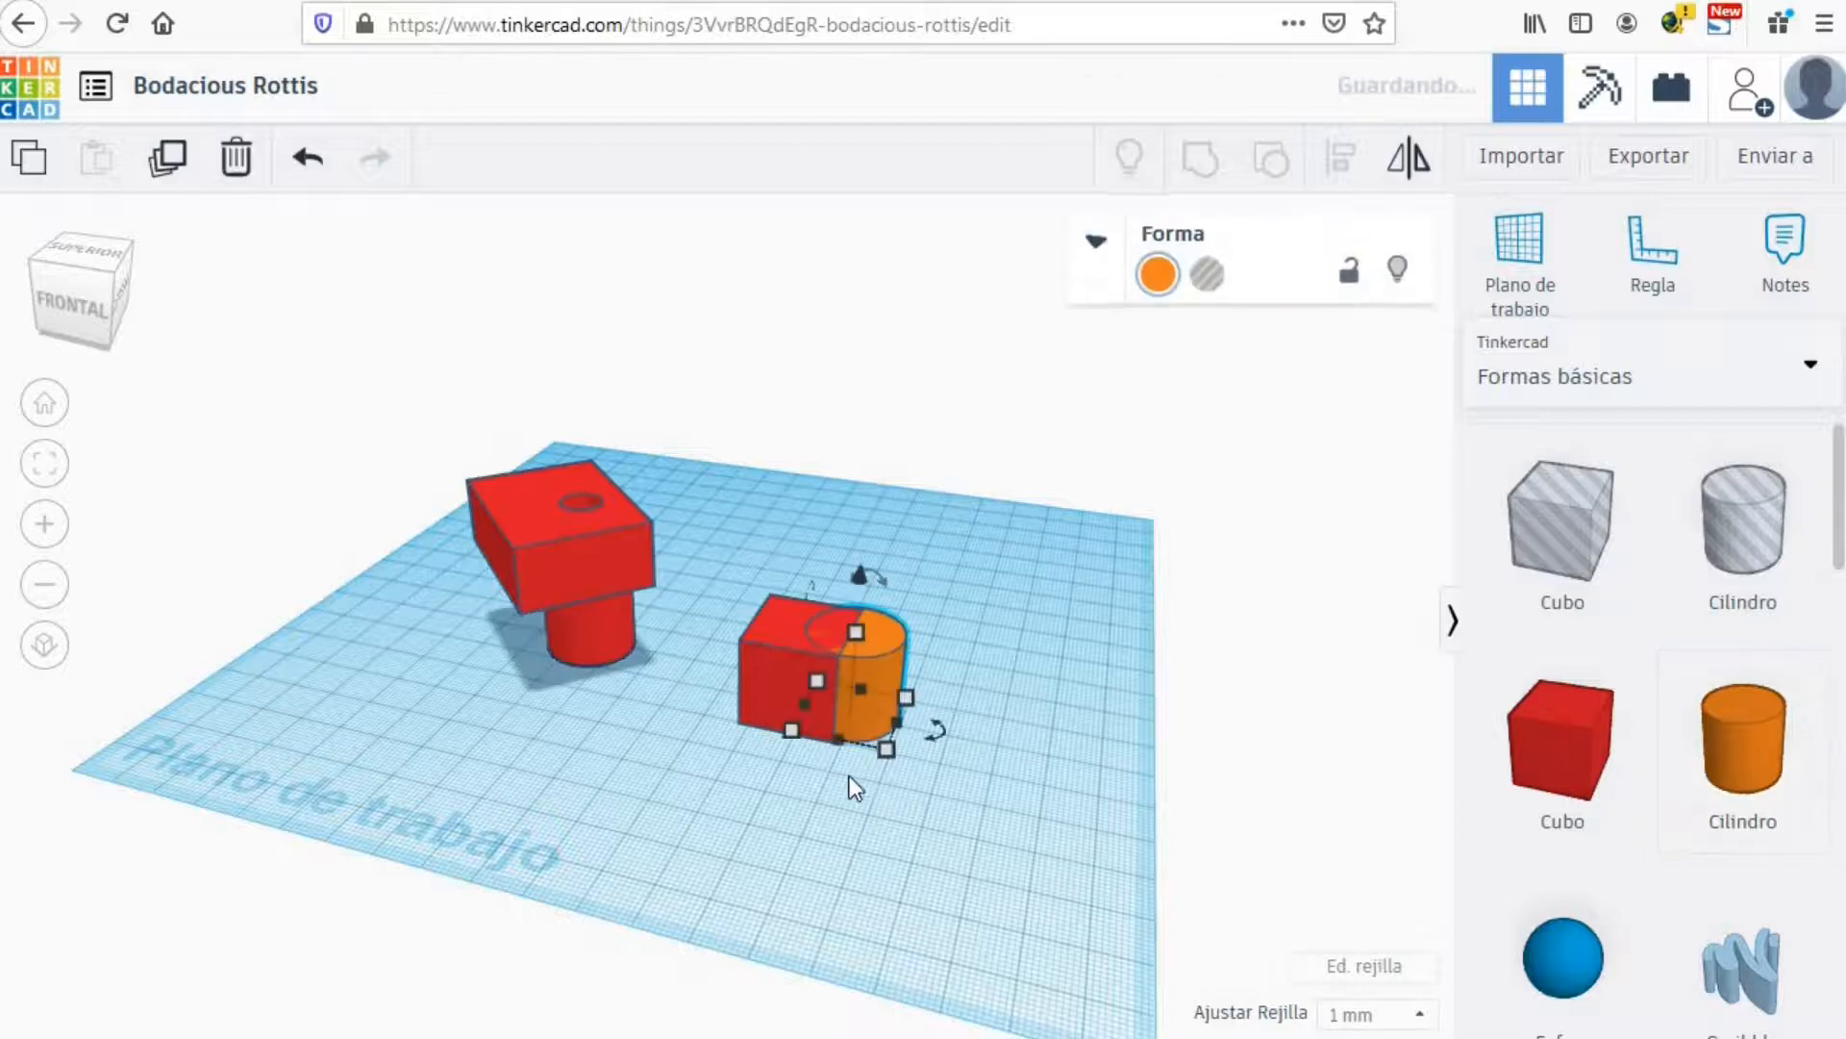
pyautogui.moveTo(827, 772); pyautogui.dragTo(846, 810, button='right')
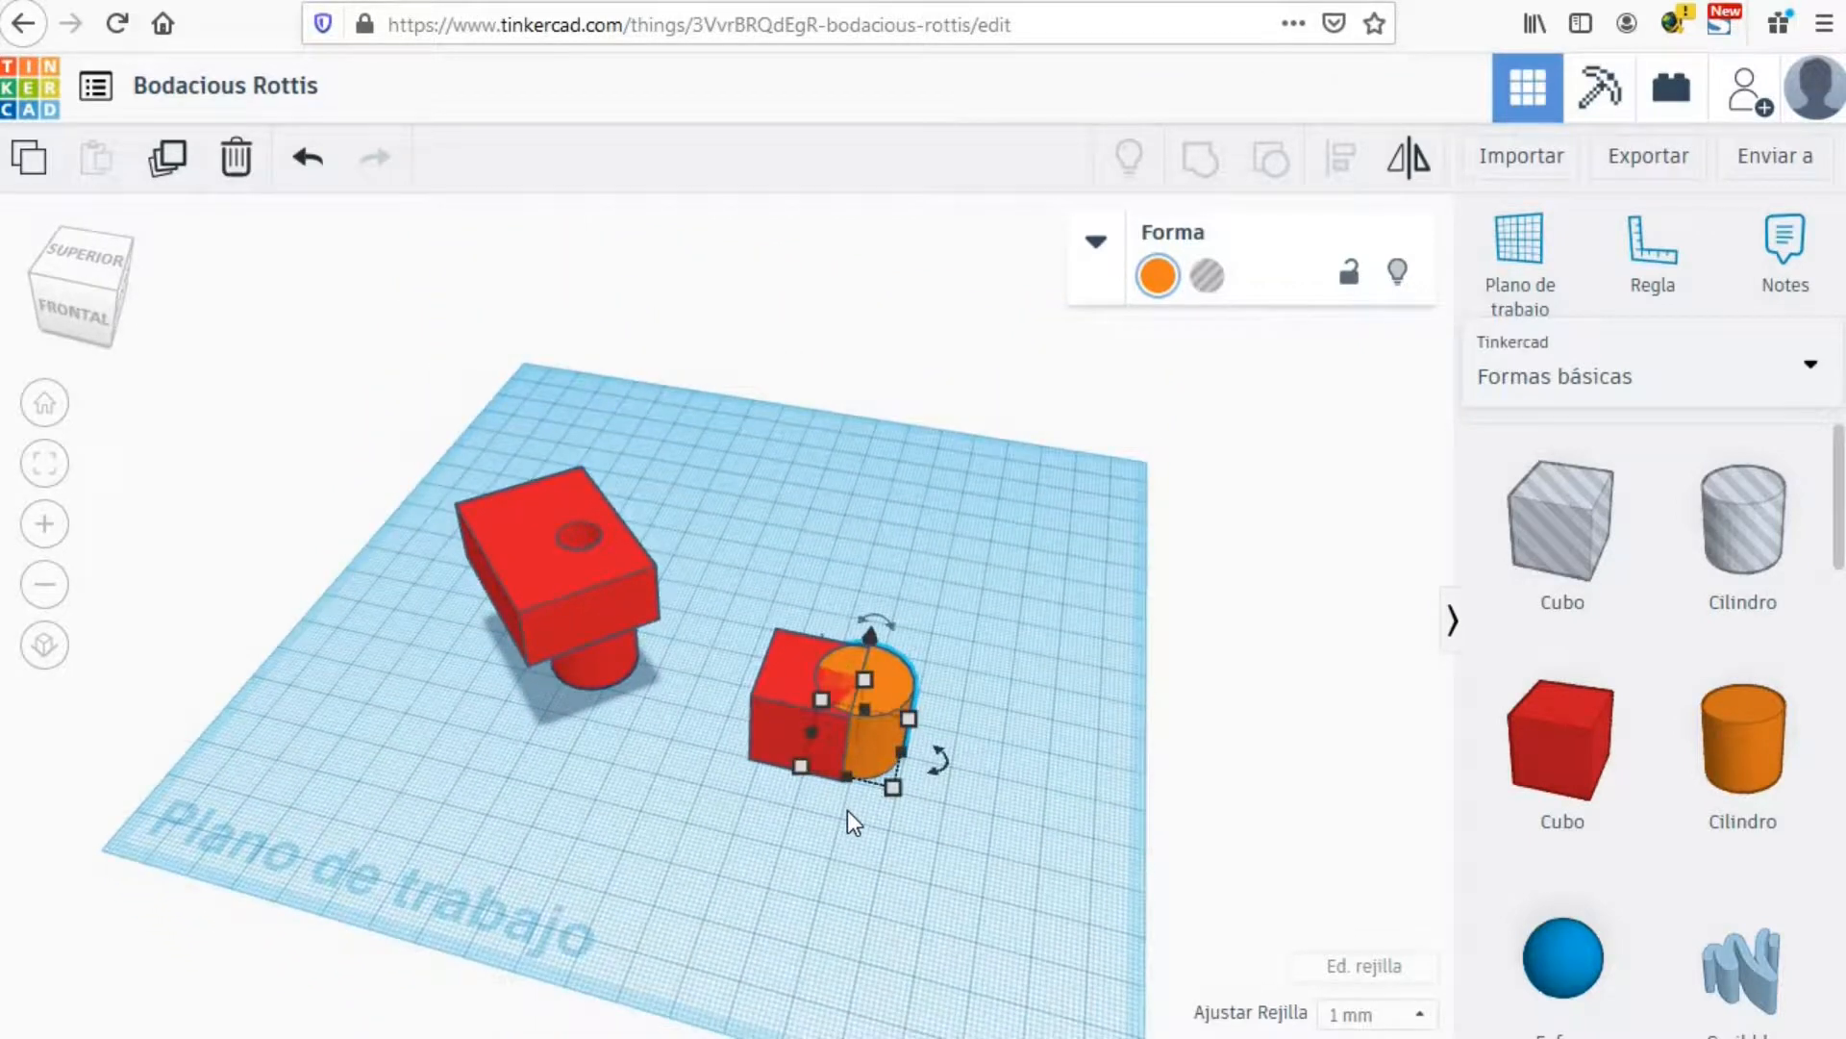
# Step: Select the new red cube and the orange cylinder together
pyautogui.click(766, 680)
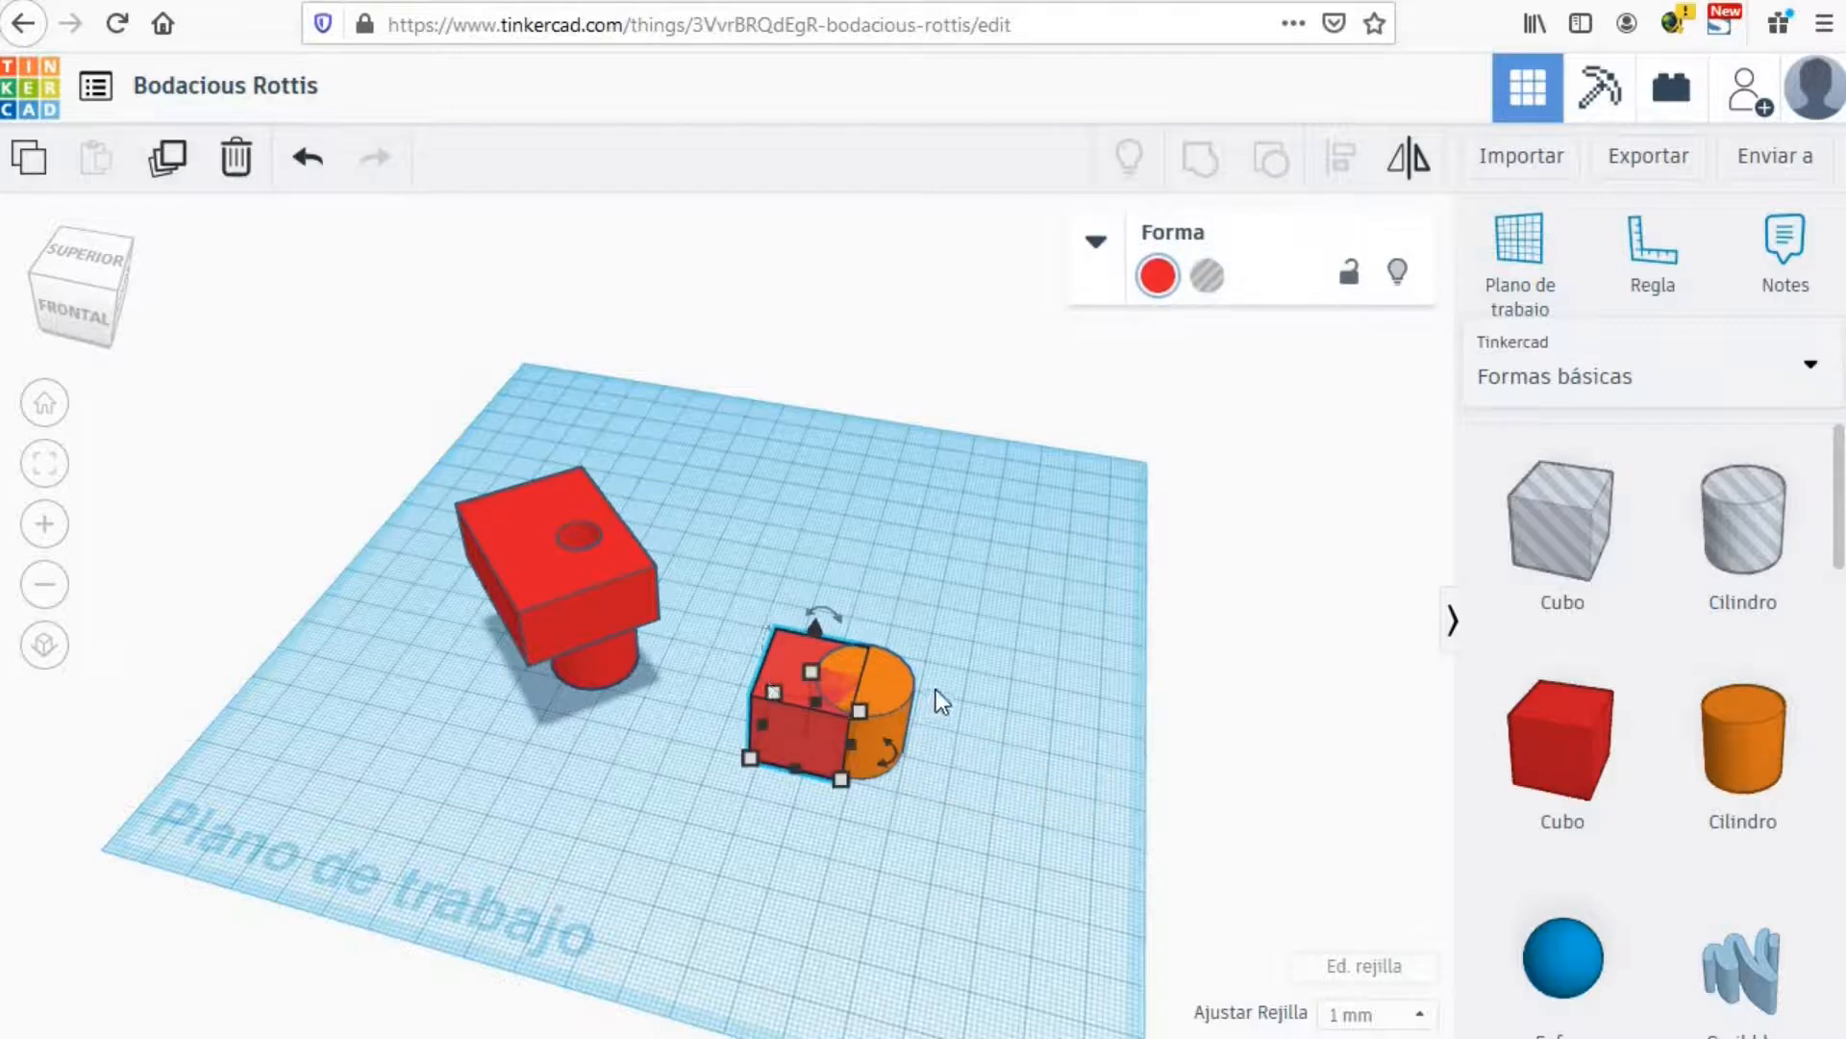
pyautogui.keyDown('shift'); pyautogui.click(910, 677); pyautogui.keyUp('shift')
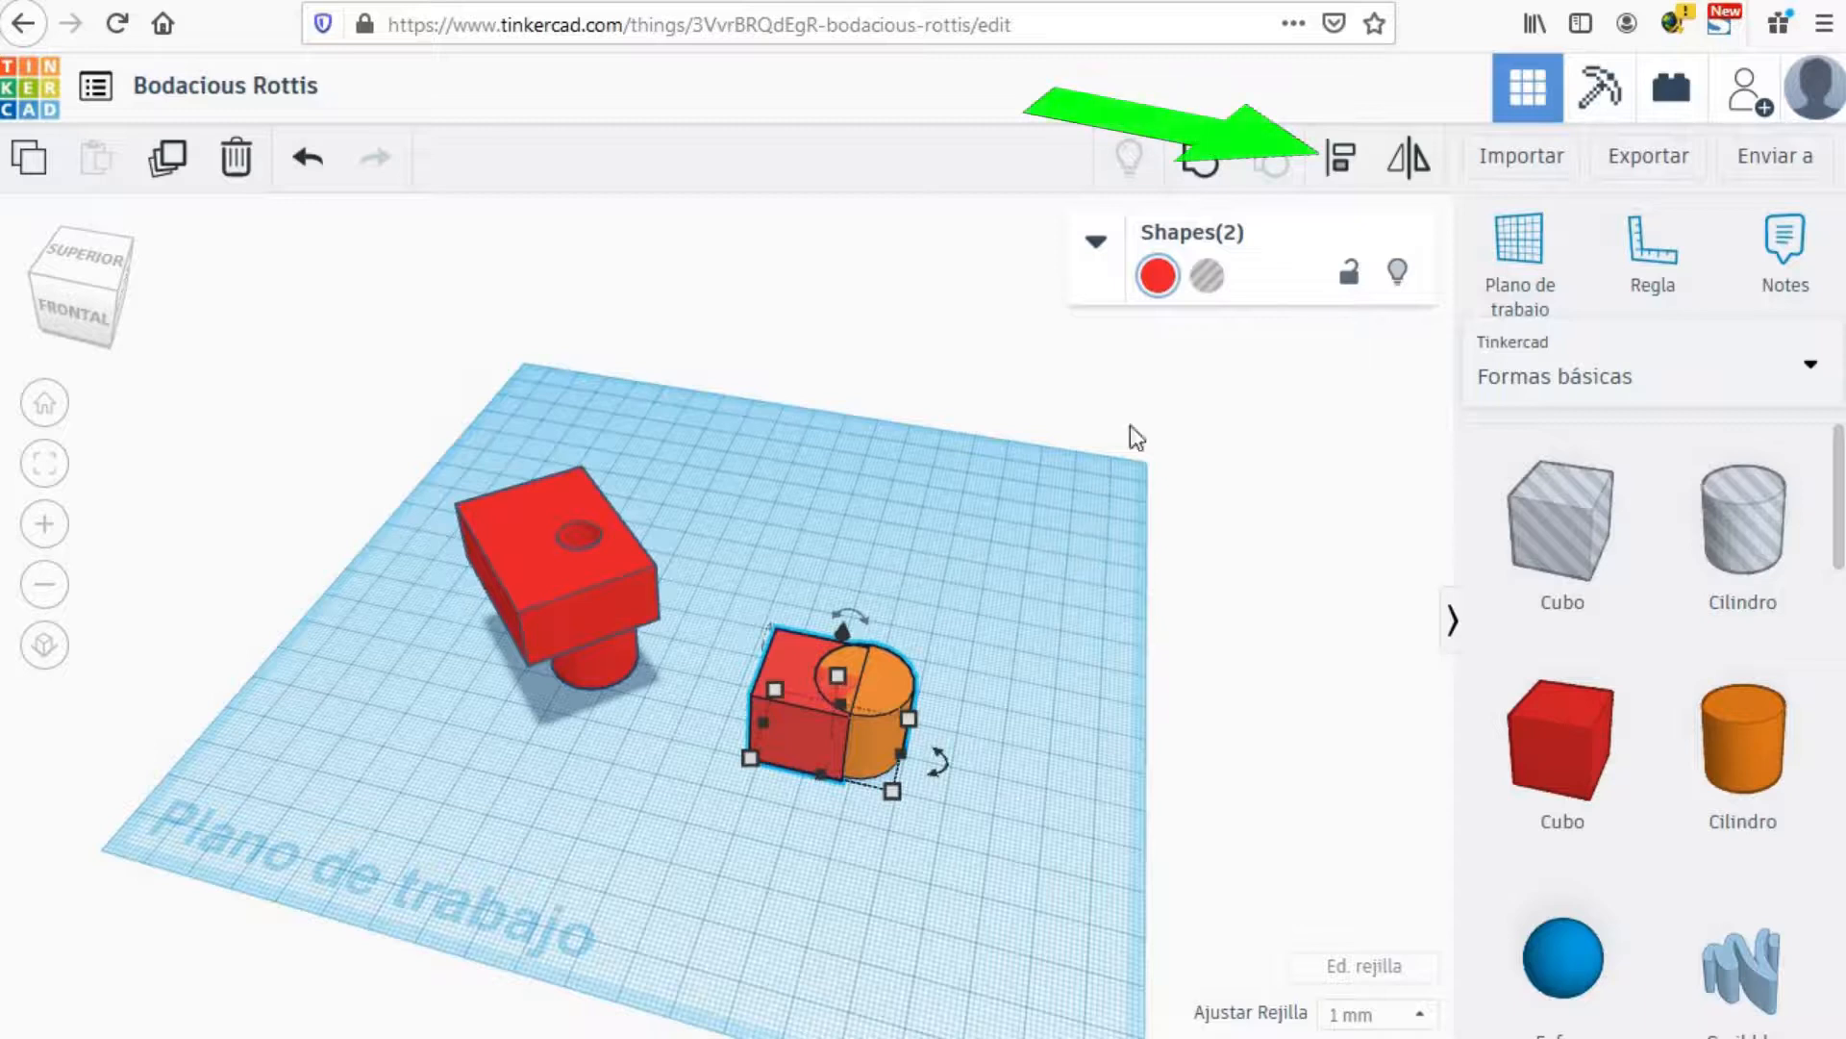
pyautogui.click(1343, 163)
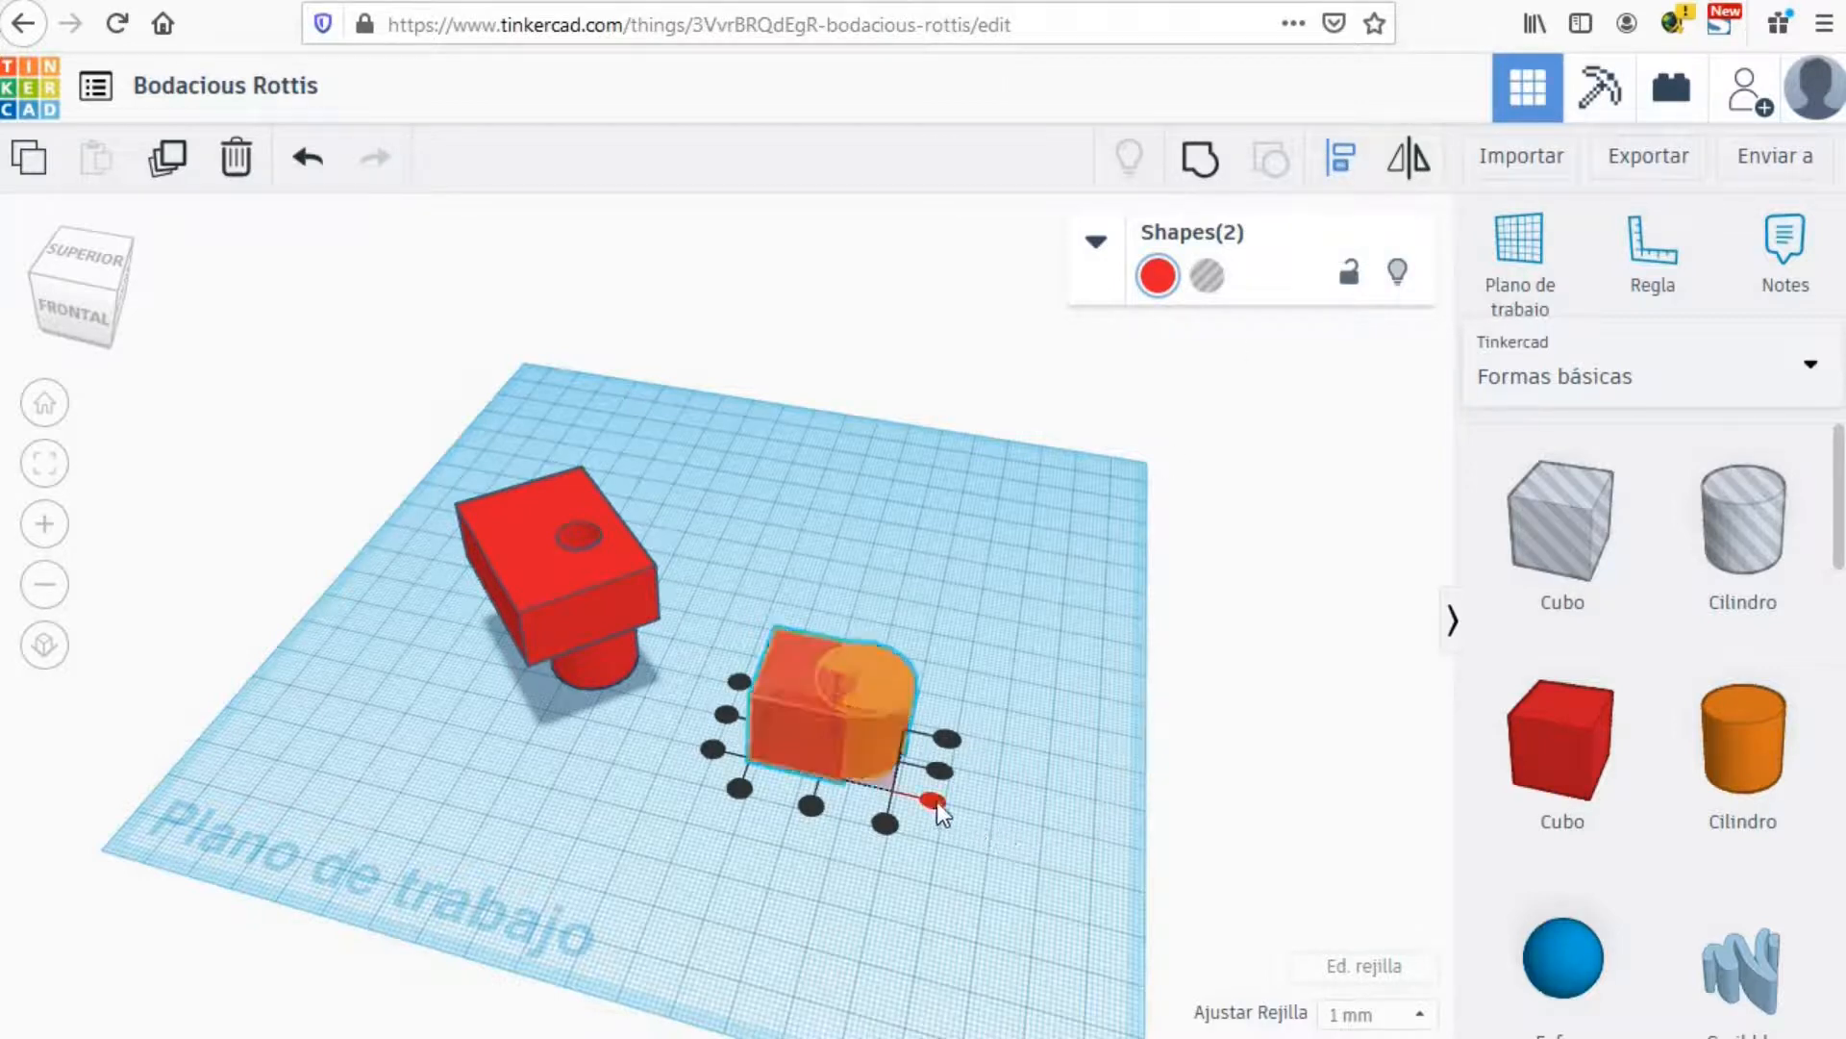
pyautogui.click(942, 770)
pyautogui.moveTo(931, 798); pyautogui.dragTo(931, 798)
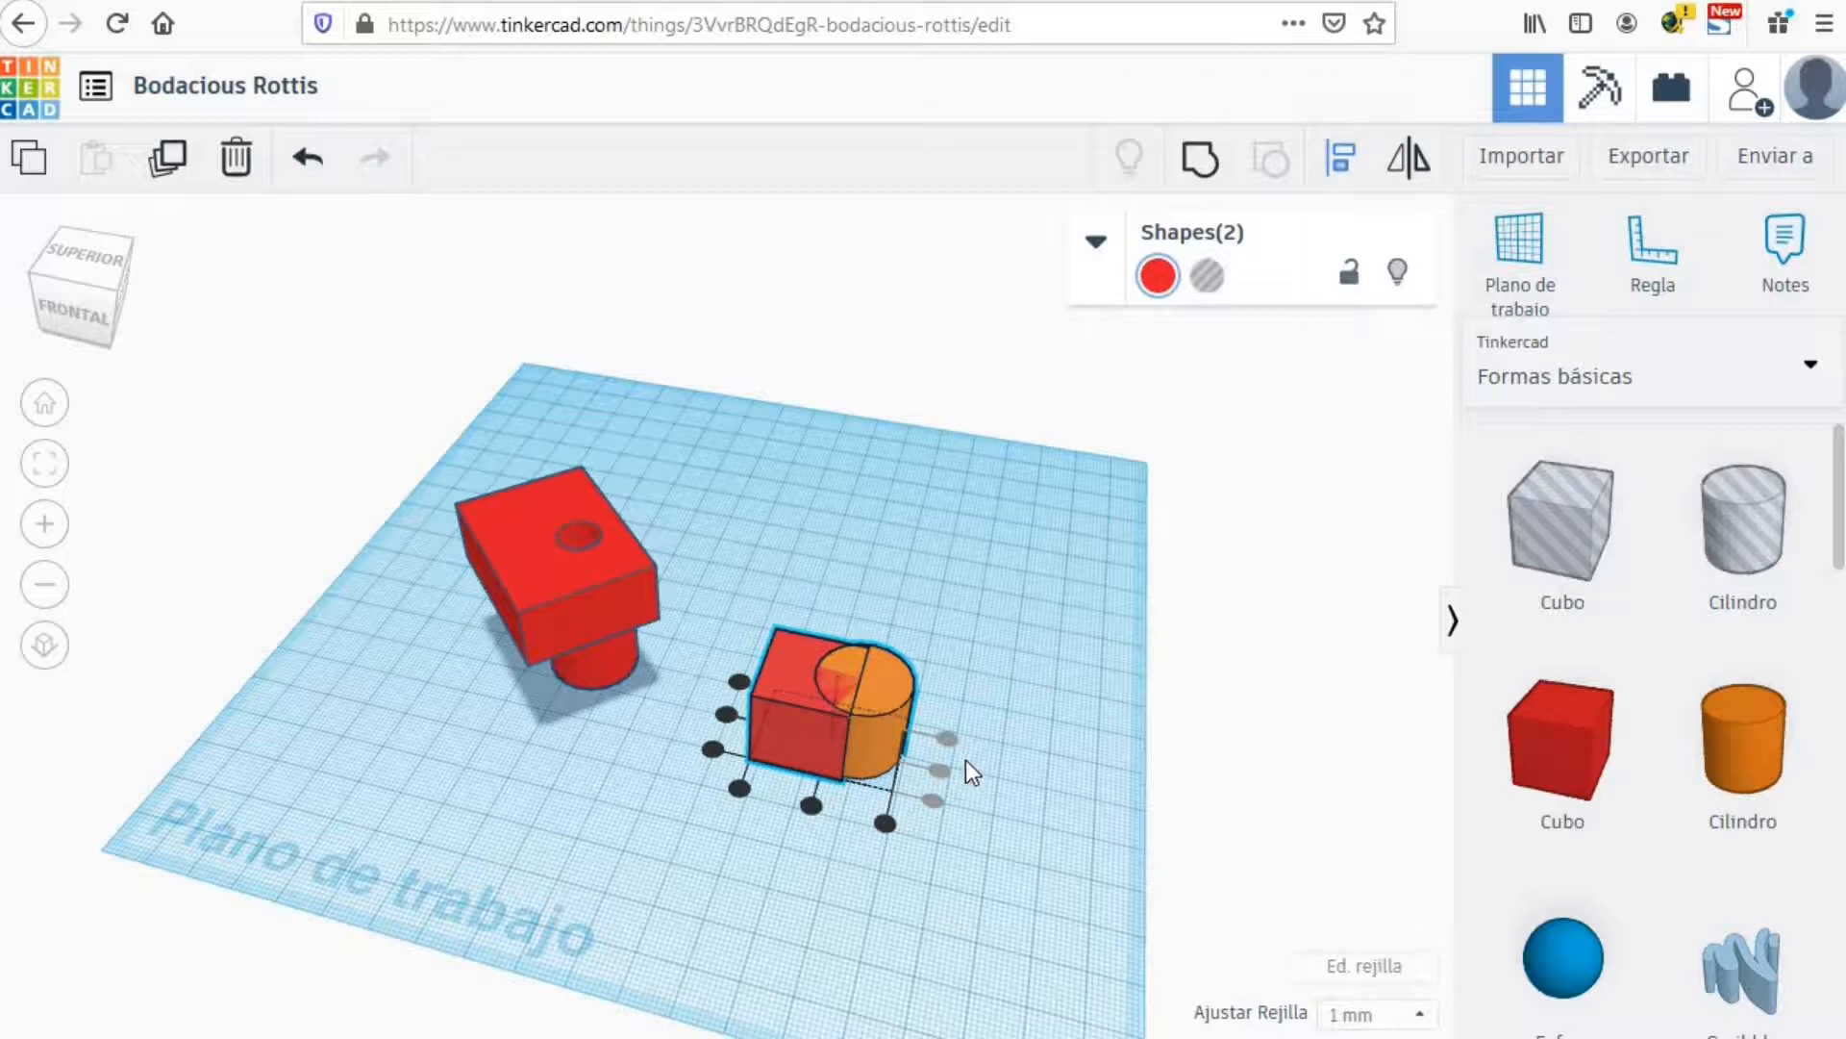
pyautogui.moveTo(810, 808); pyautogui.dragTo(810, 810)
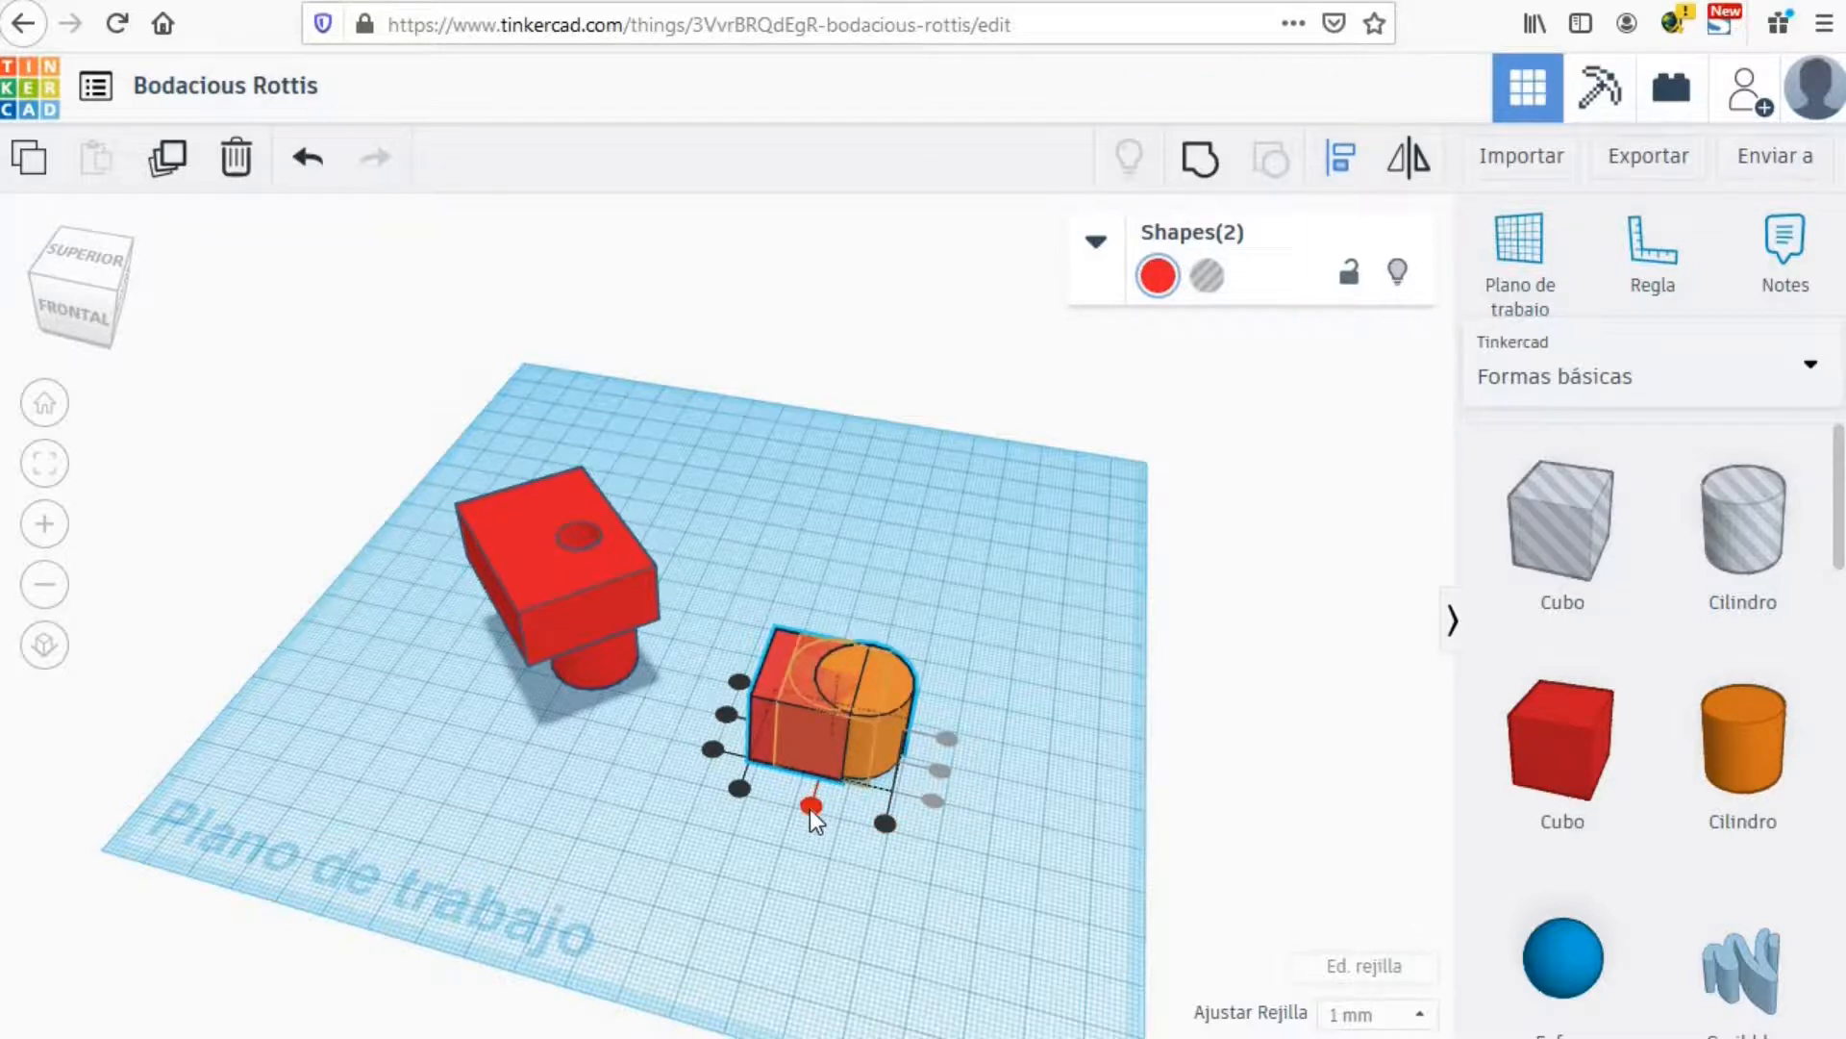
pyautogui.click(809, 810)
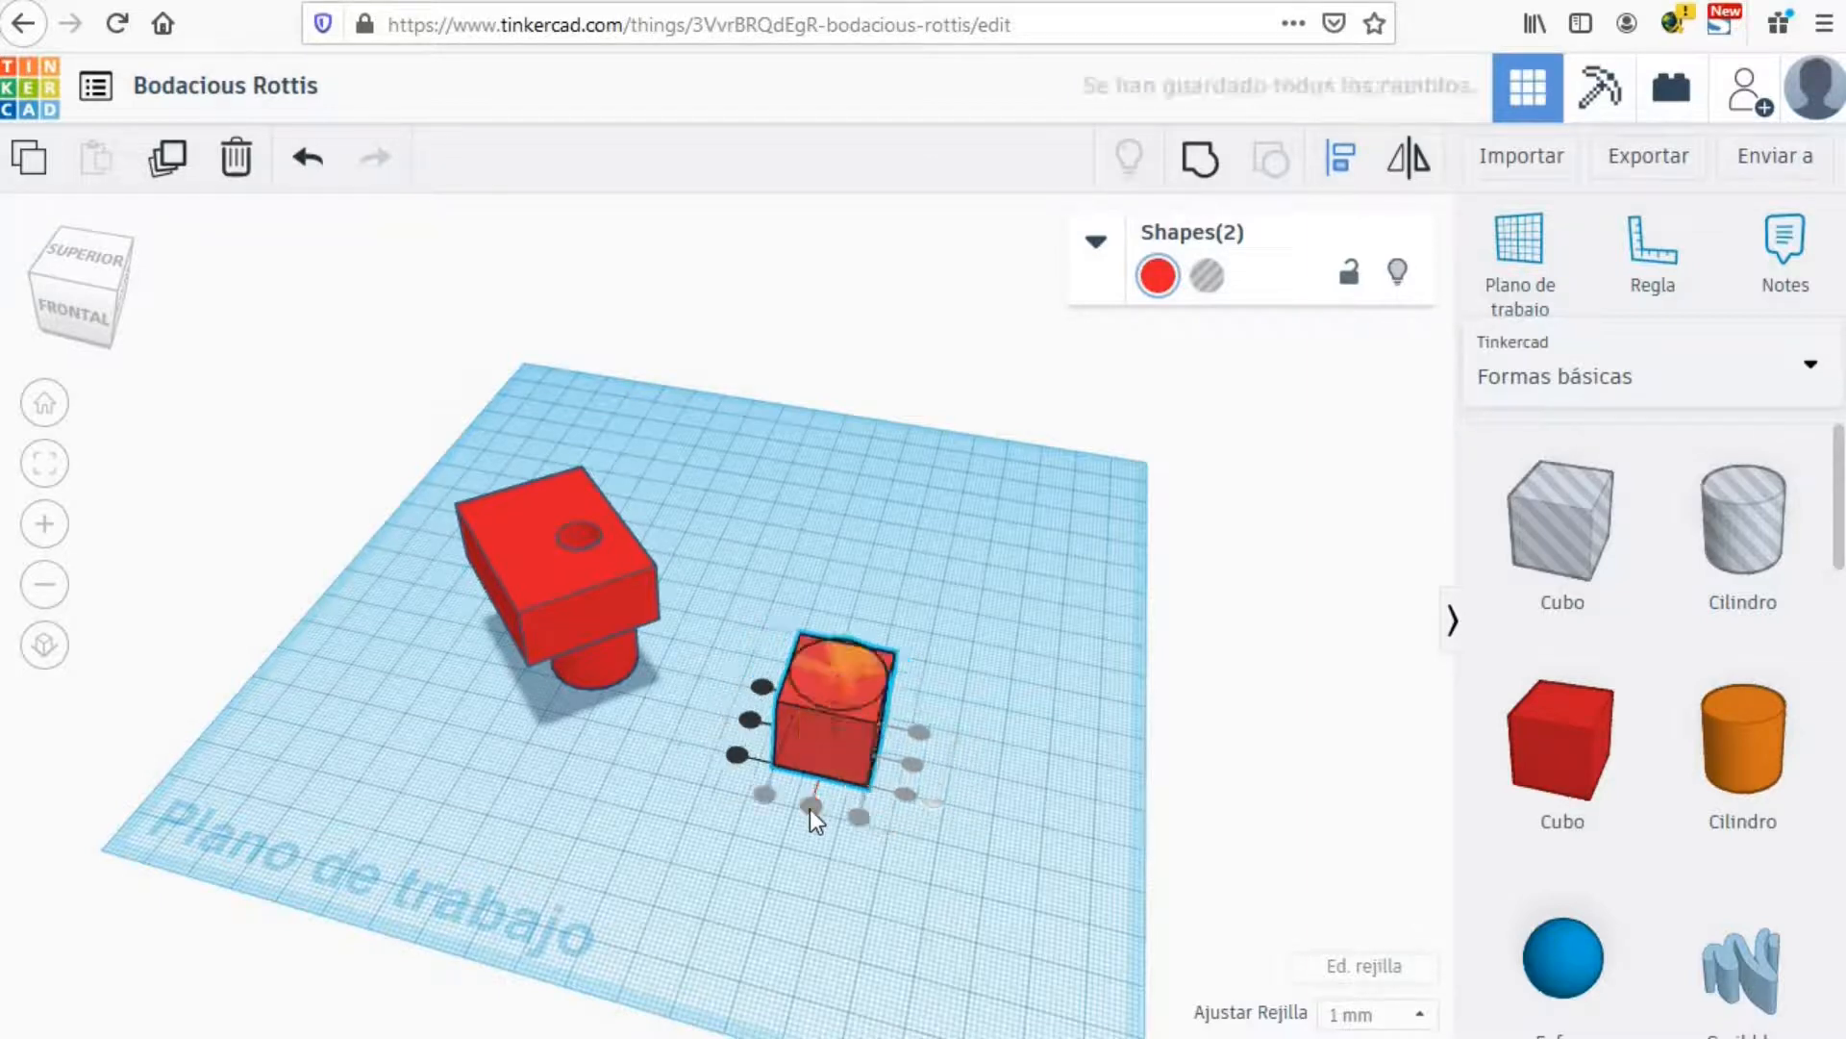
pyautogui.click(748, 719)
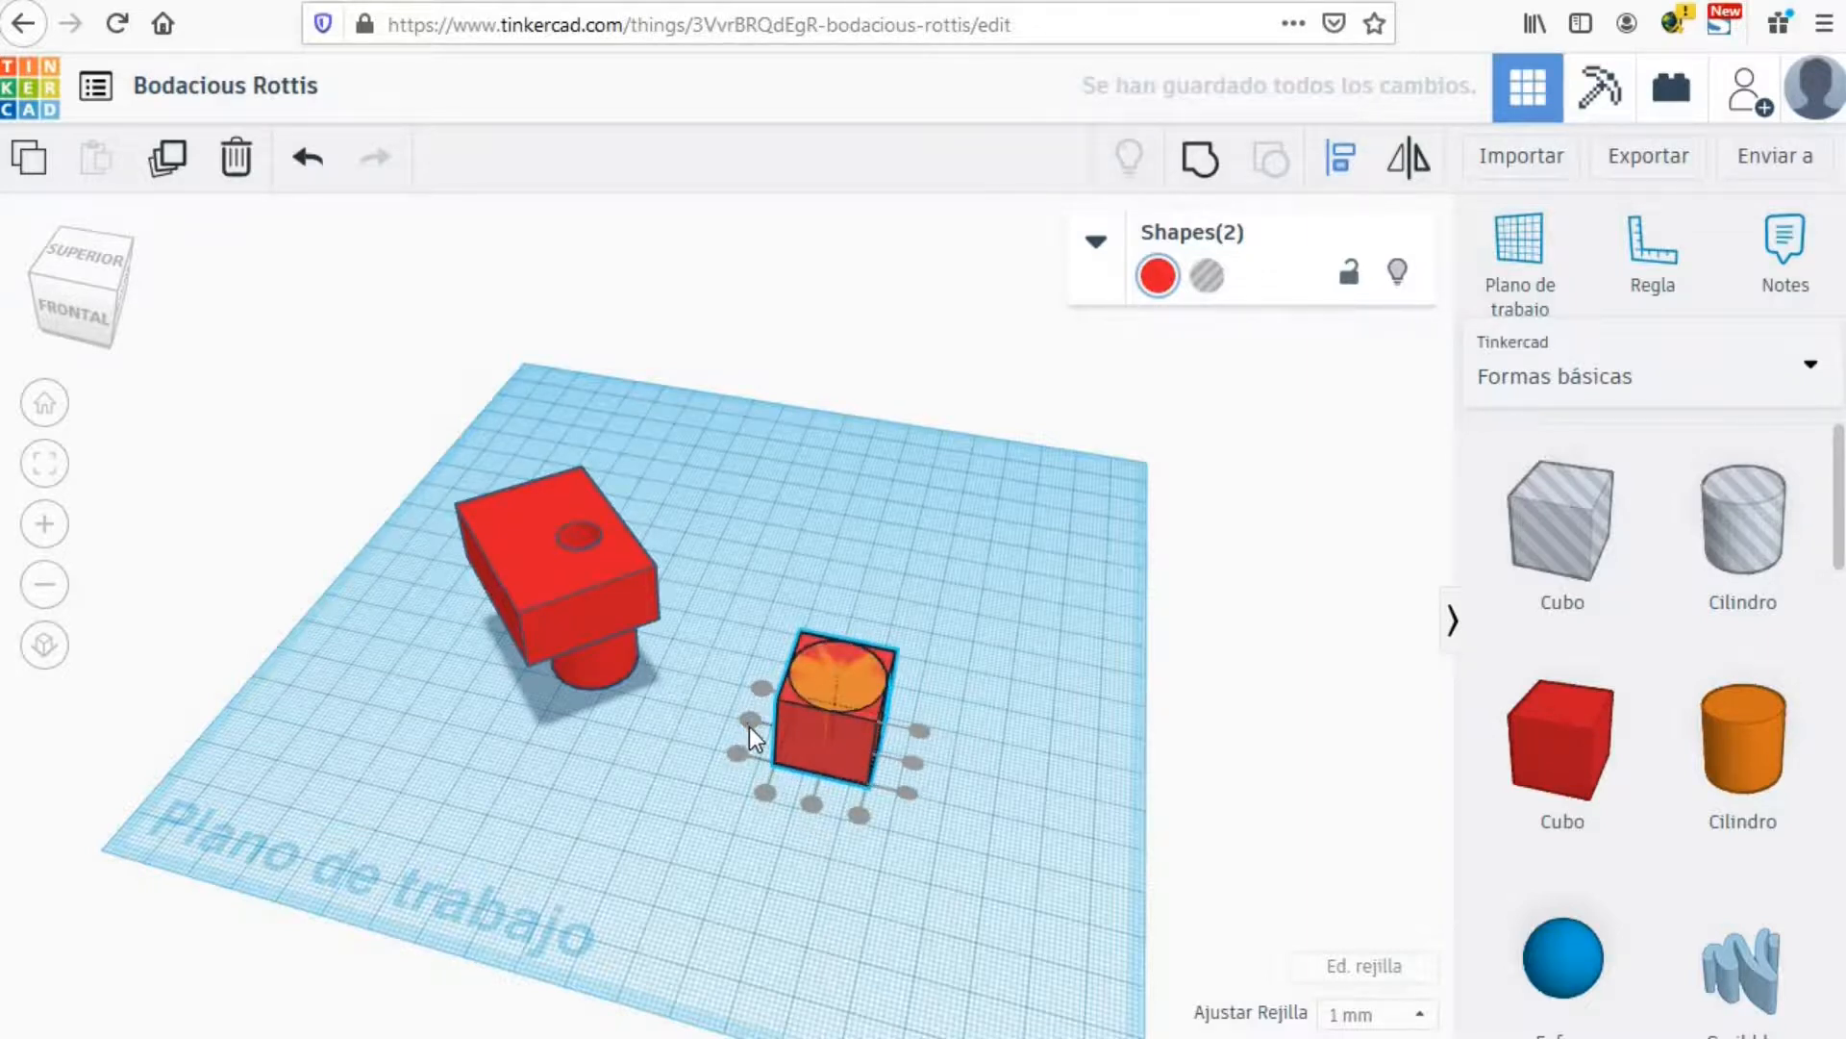
pyautogui.click(764, 898)
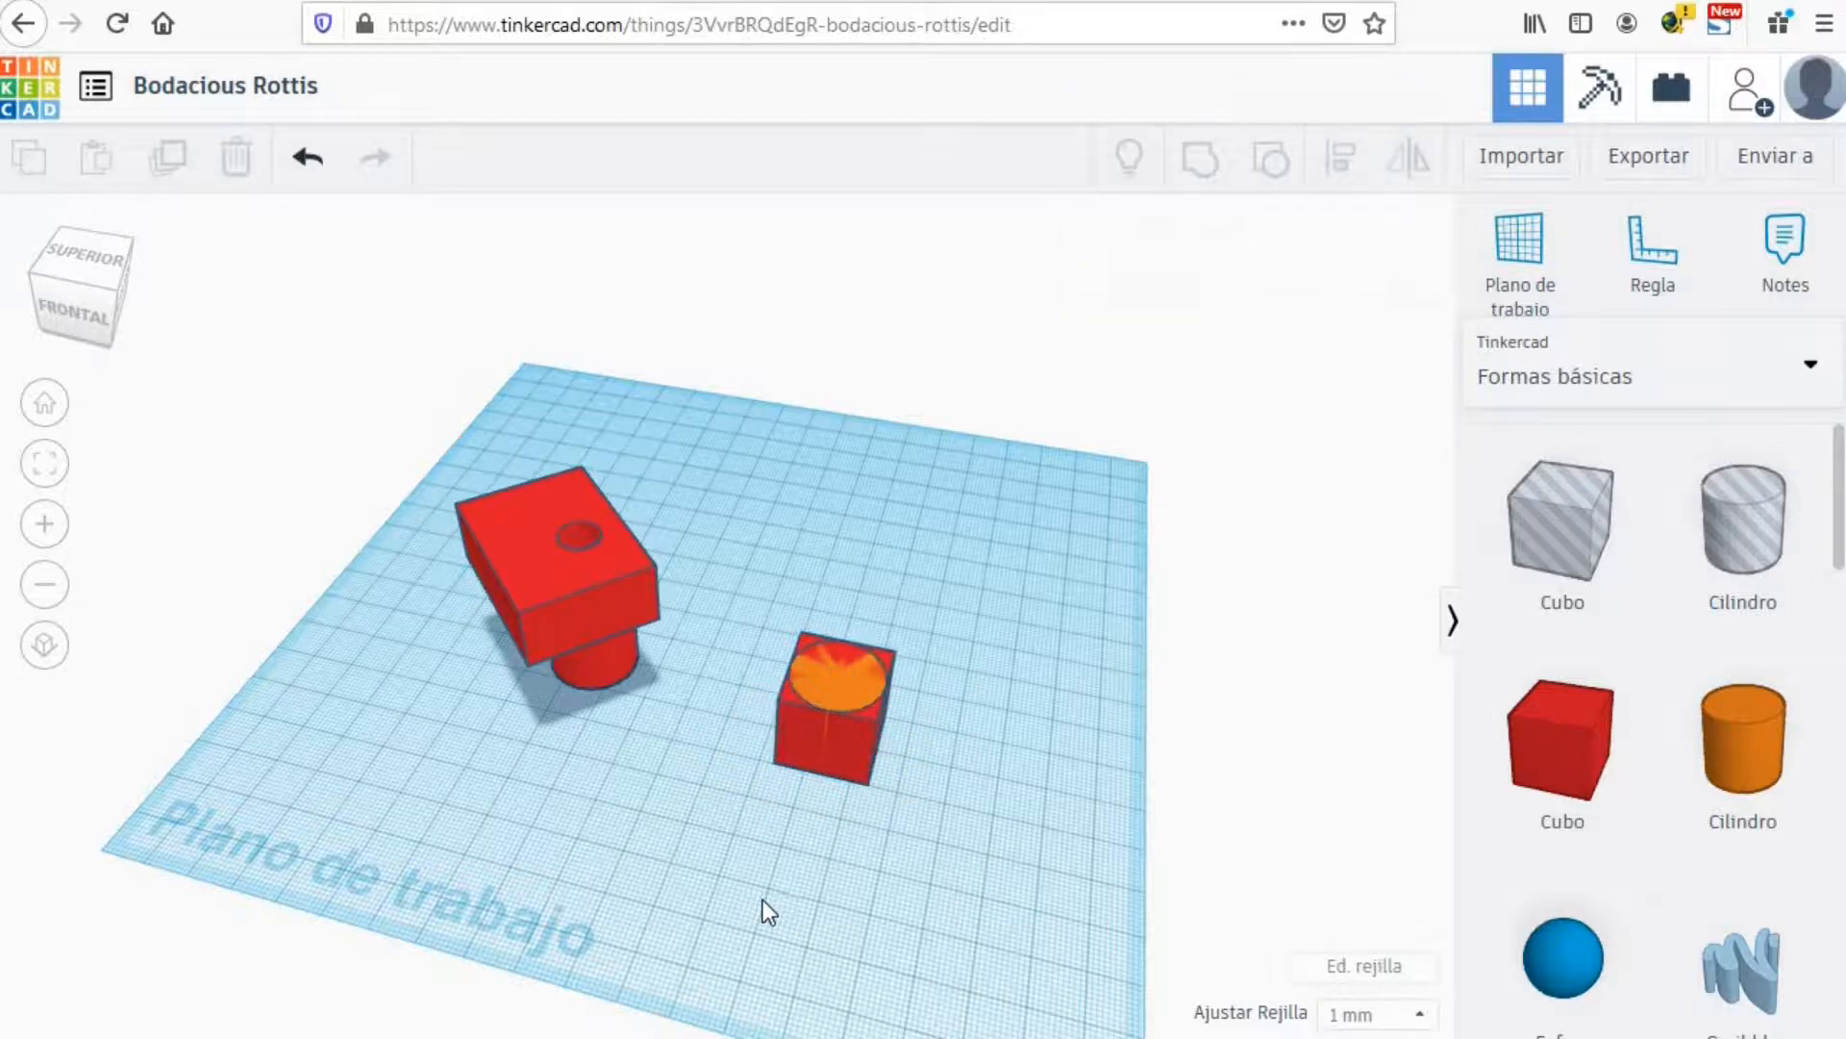
pyautogui.click(310, 162)
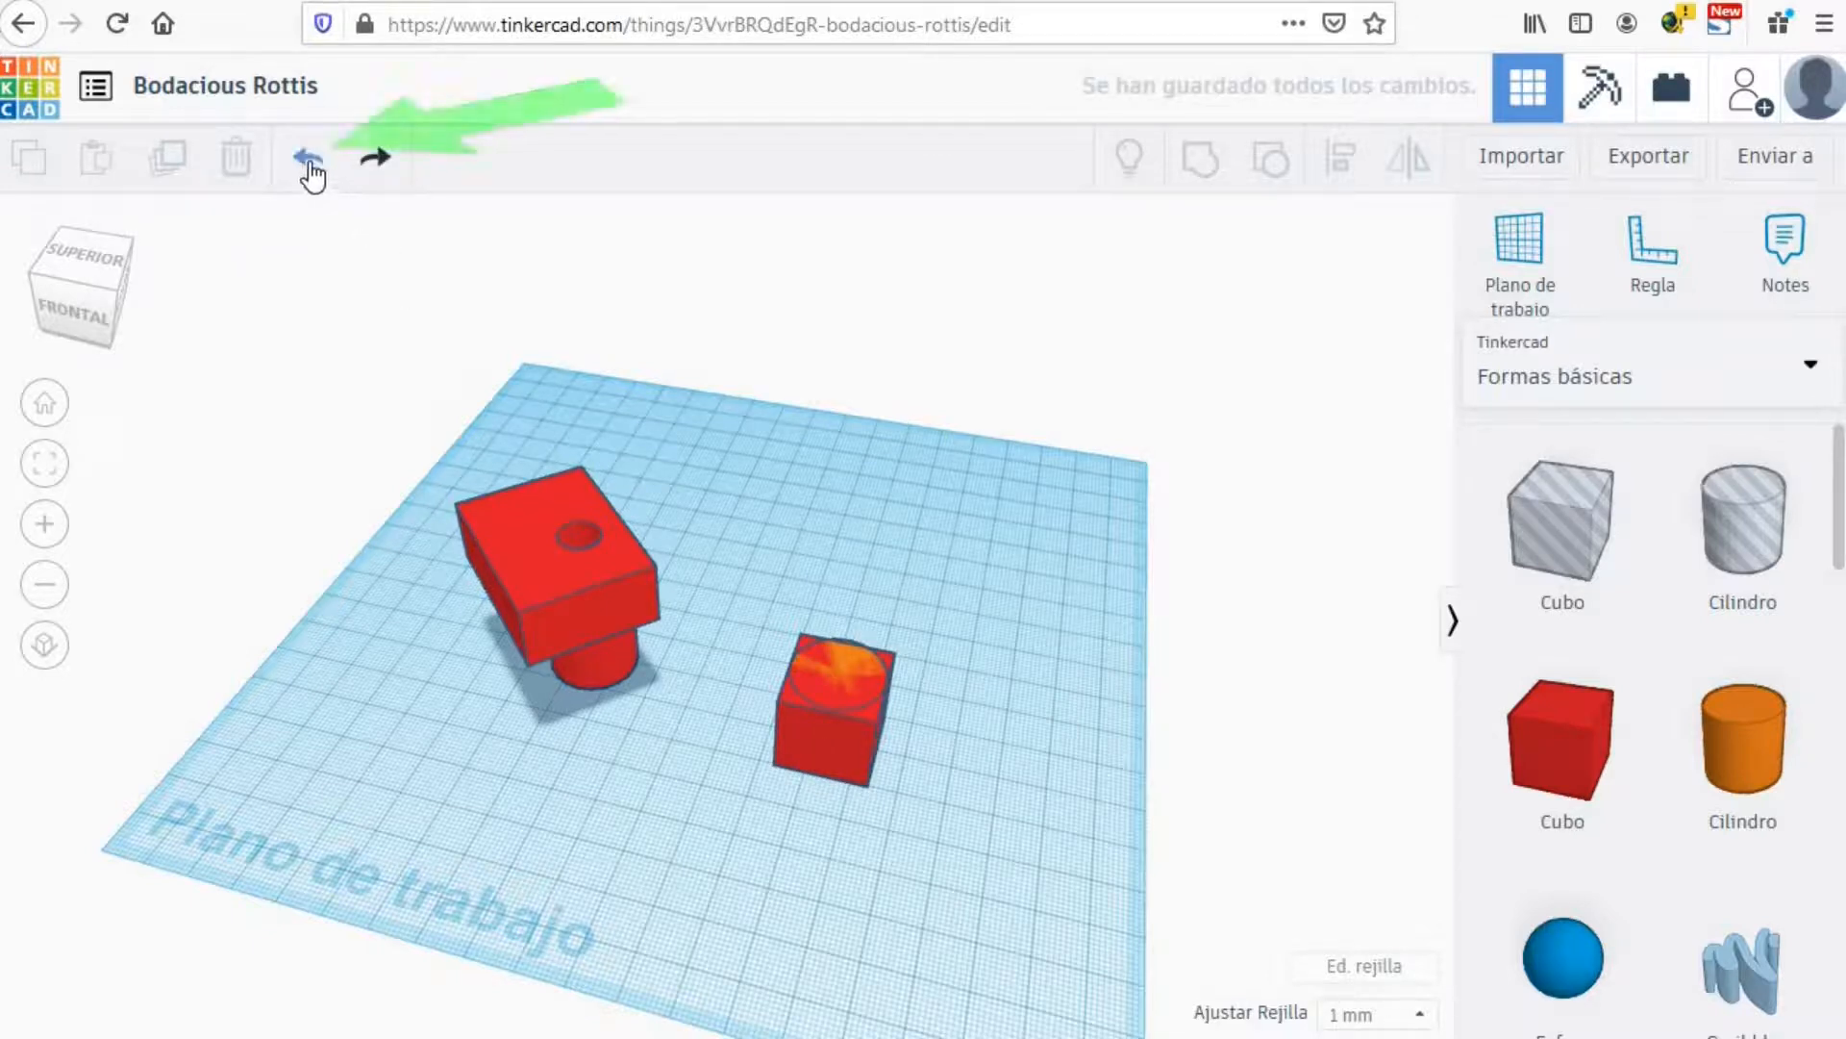
pyautogui.click(309, 164)
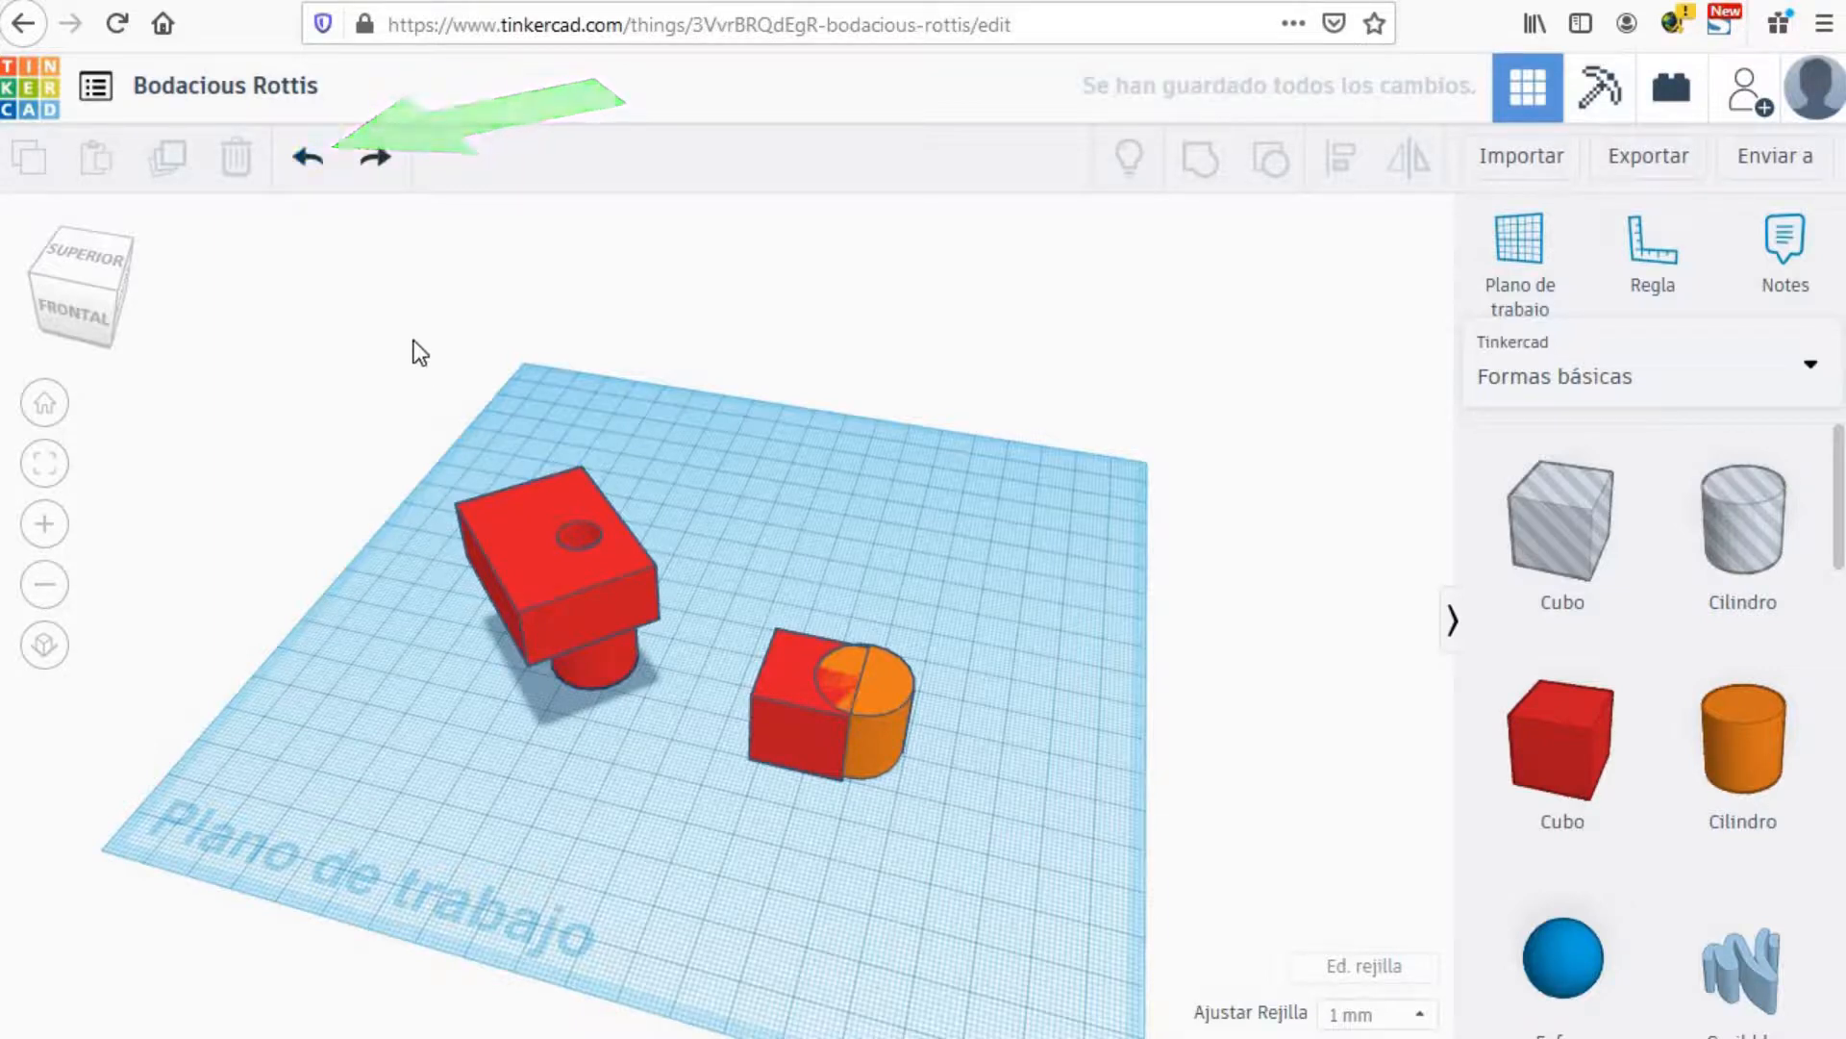
# Step: Align the red cube and orange cylinder along one side
pyautogui.click(775, 679)
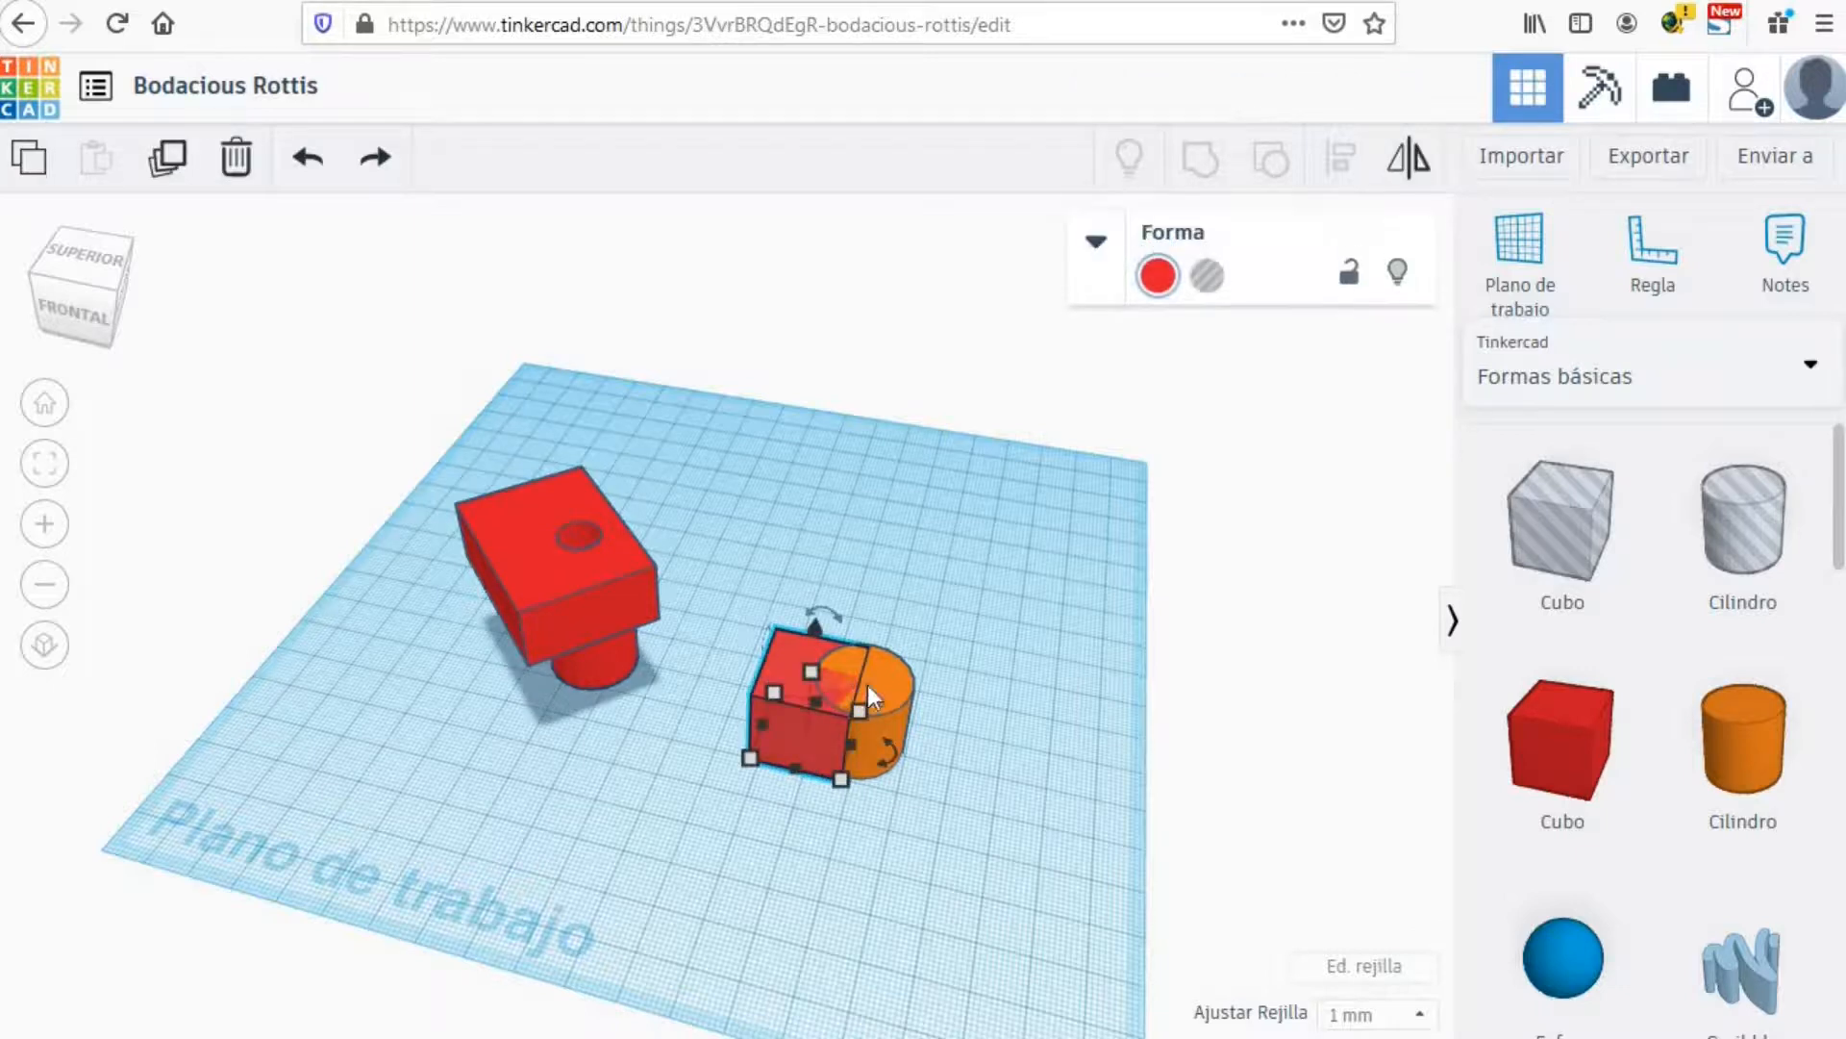
pyautogui.keyDown('shift'); pyautogui.click(908, 679); pyautogui.keyUp('shift')
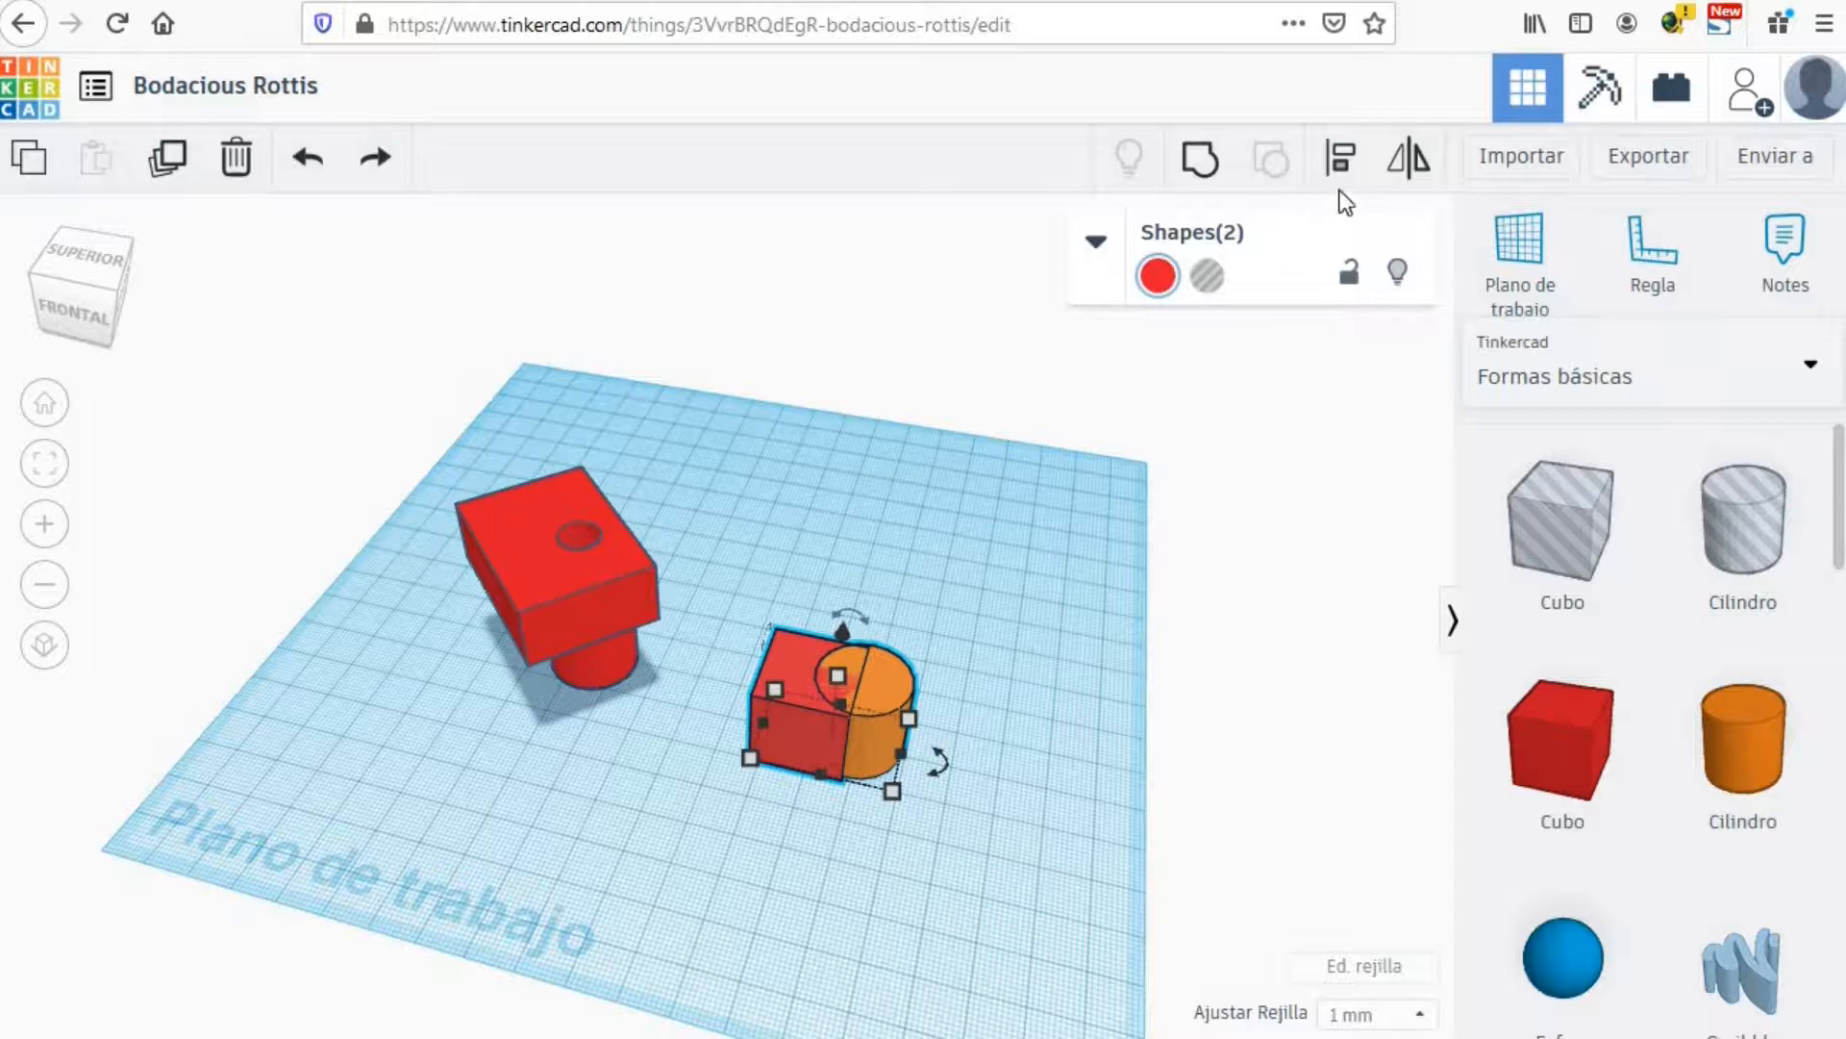
pyautogui.click(1340, 159)
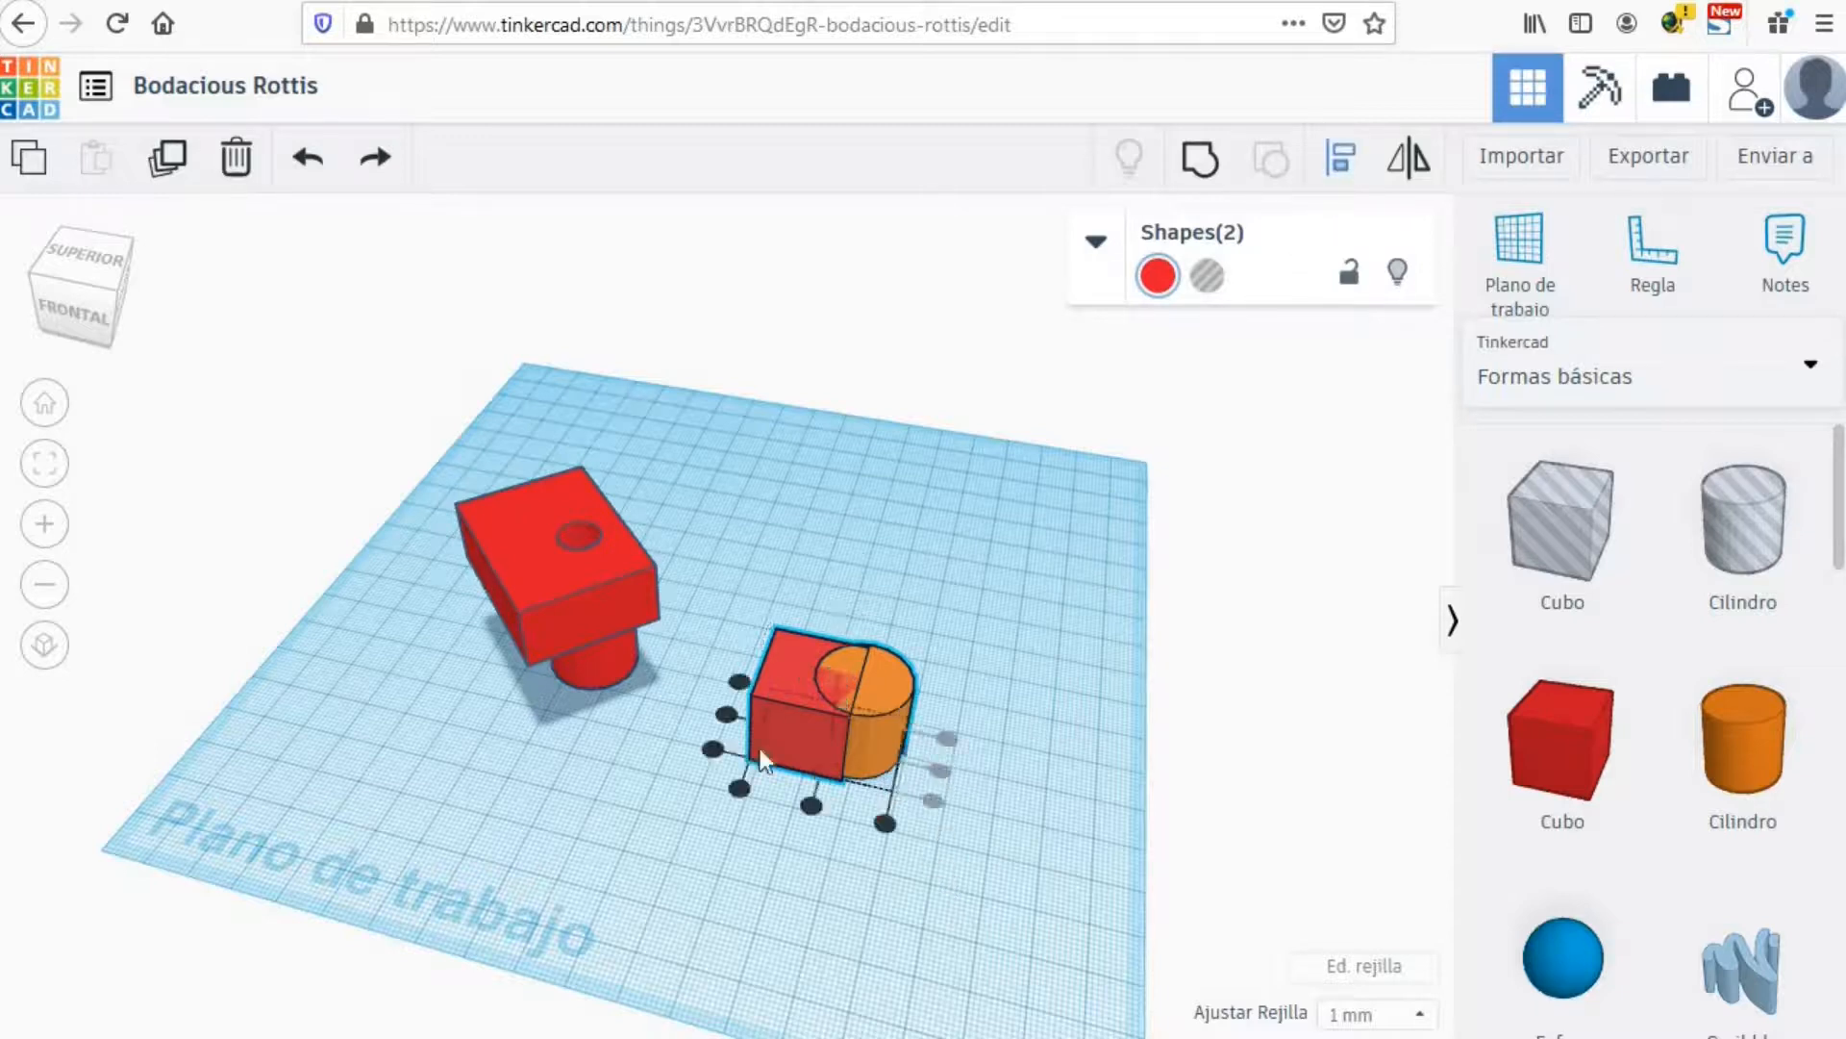
pyautogui.click(725, 714)
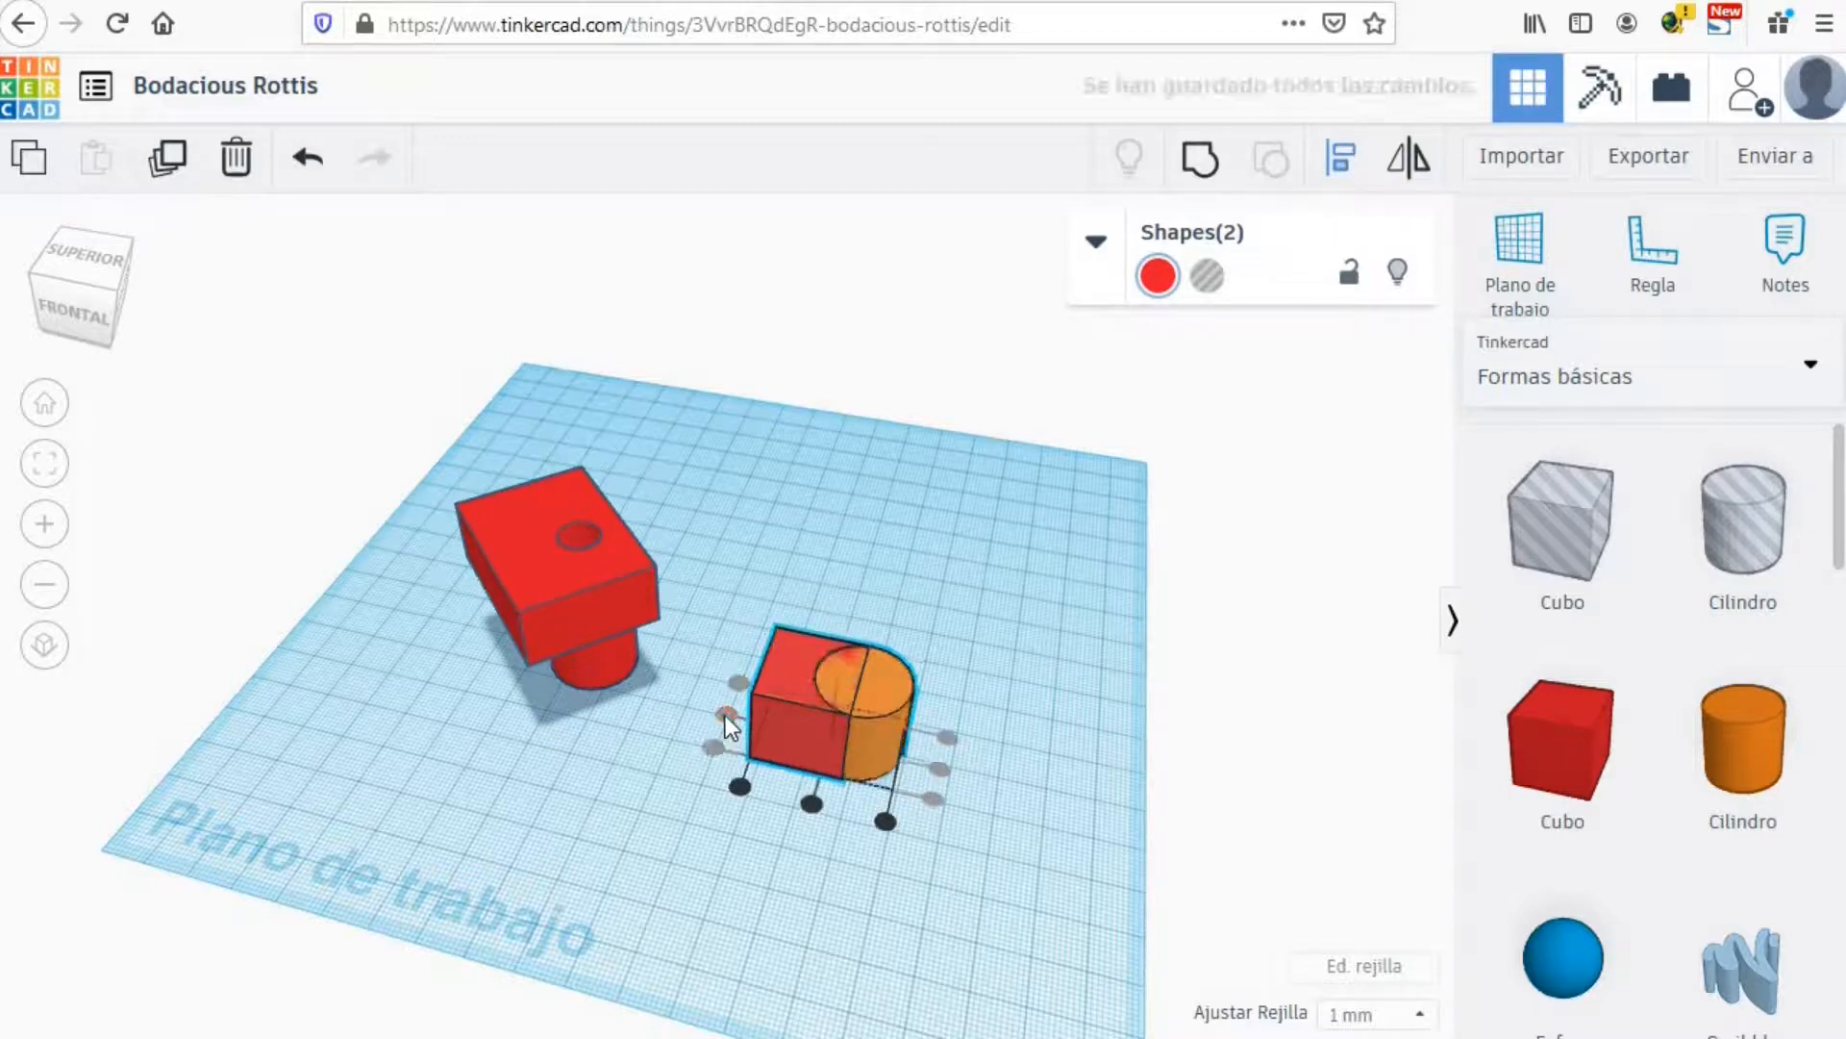
pyautogui.click(1100, 792)
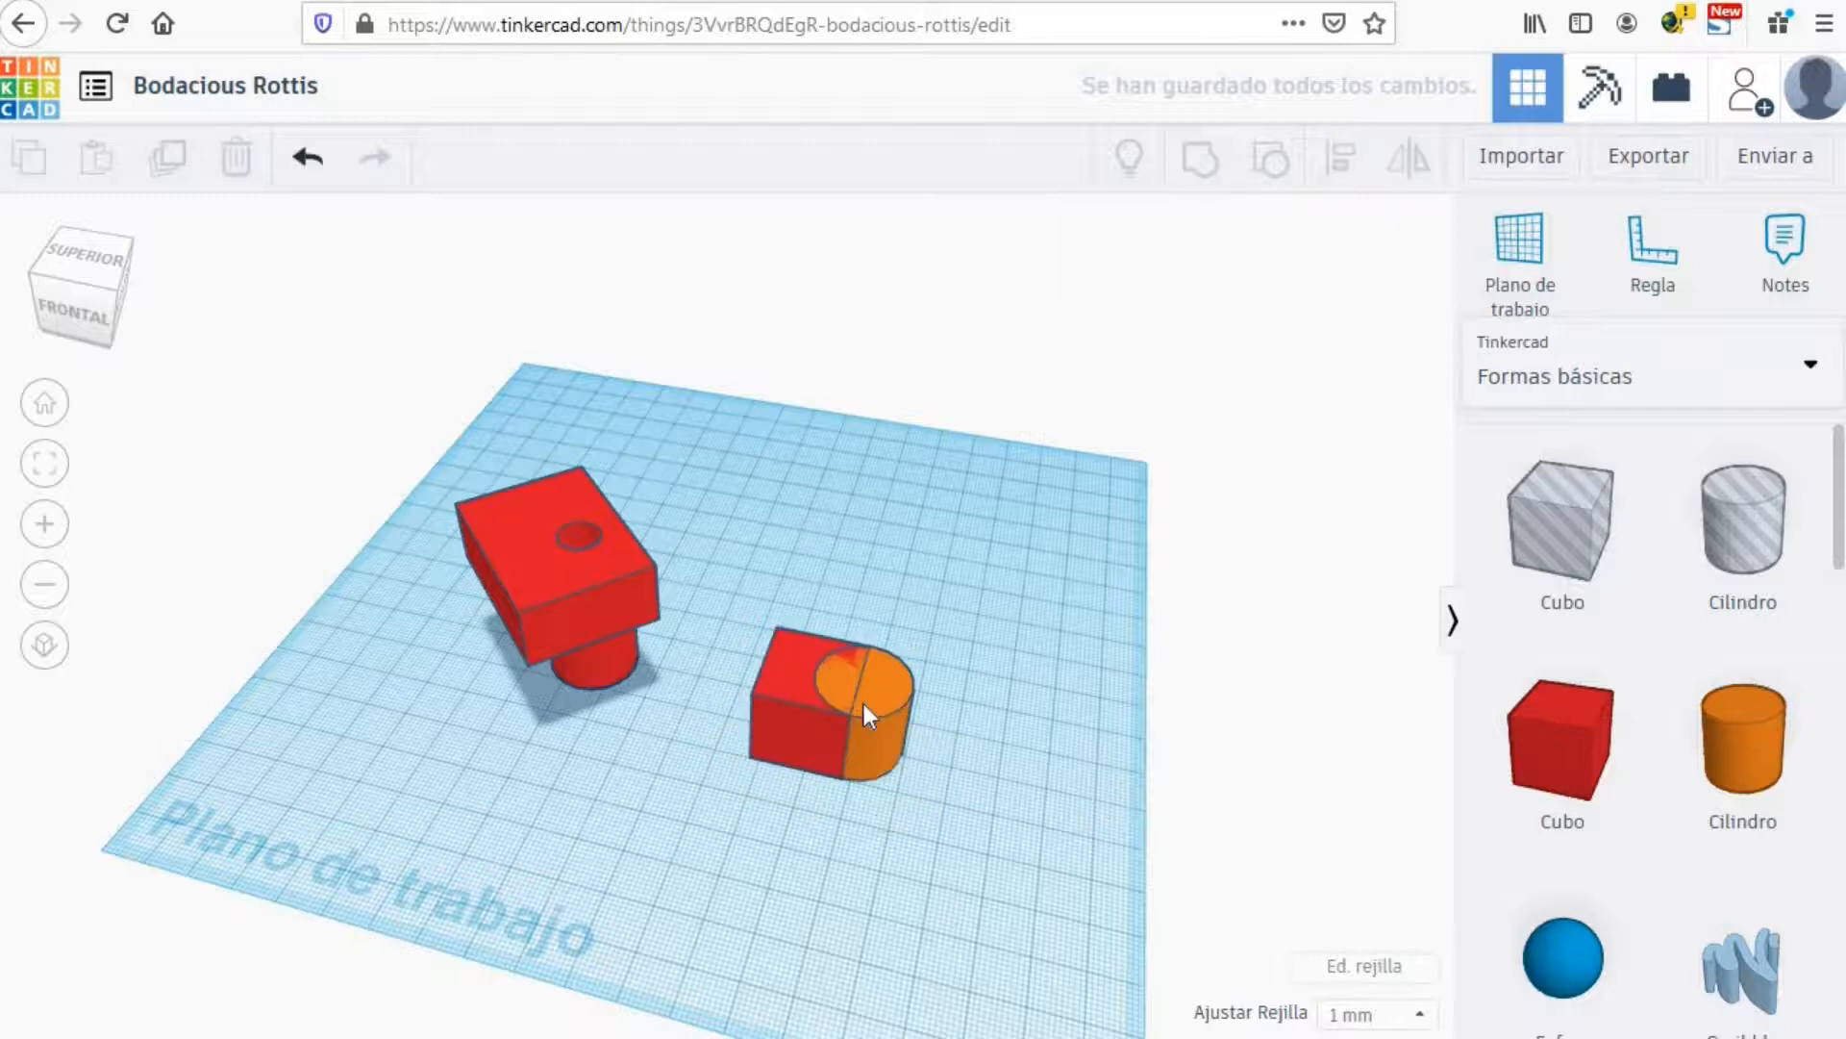
# Step: Group the aligned cube and cylinder into a single red D-shaped block
pyautogui.moveTo(965, 821); pyautogui.dragTo(781, 677, button='right')
pyautogui.click(781, 677)
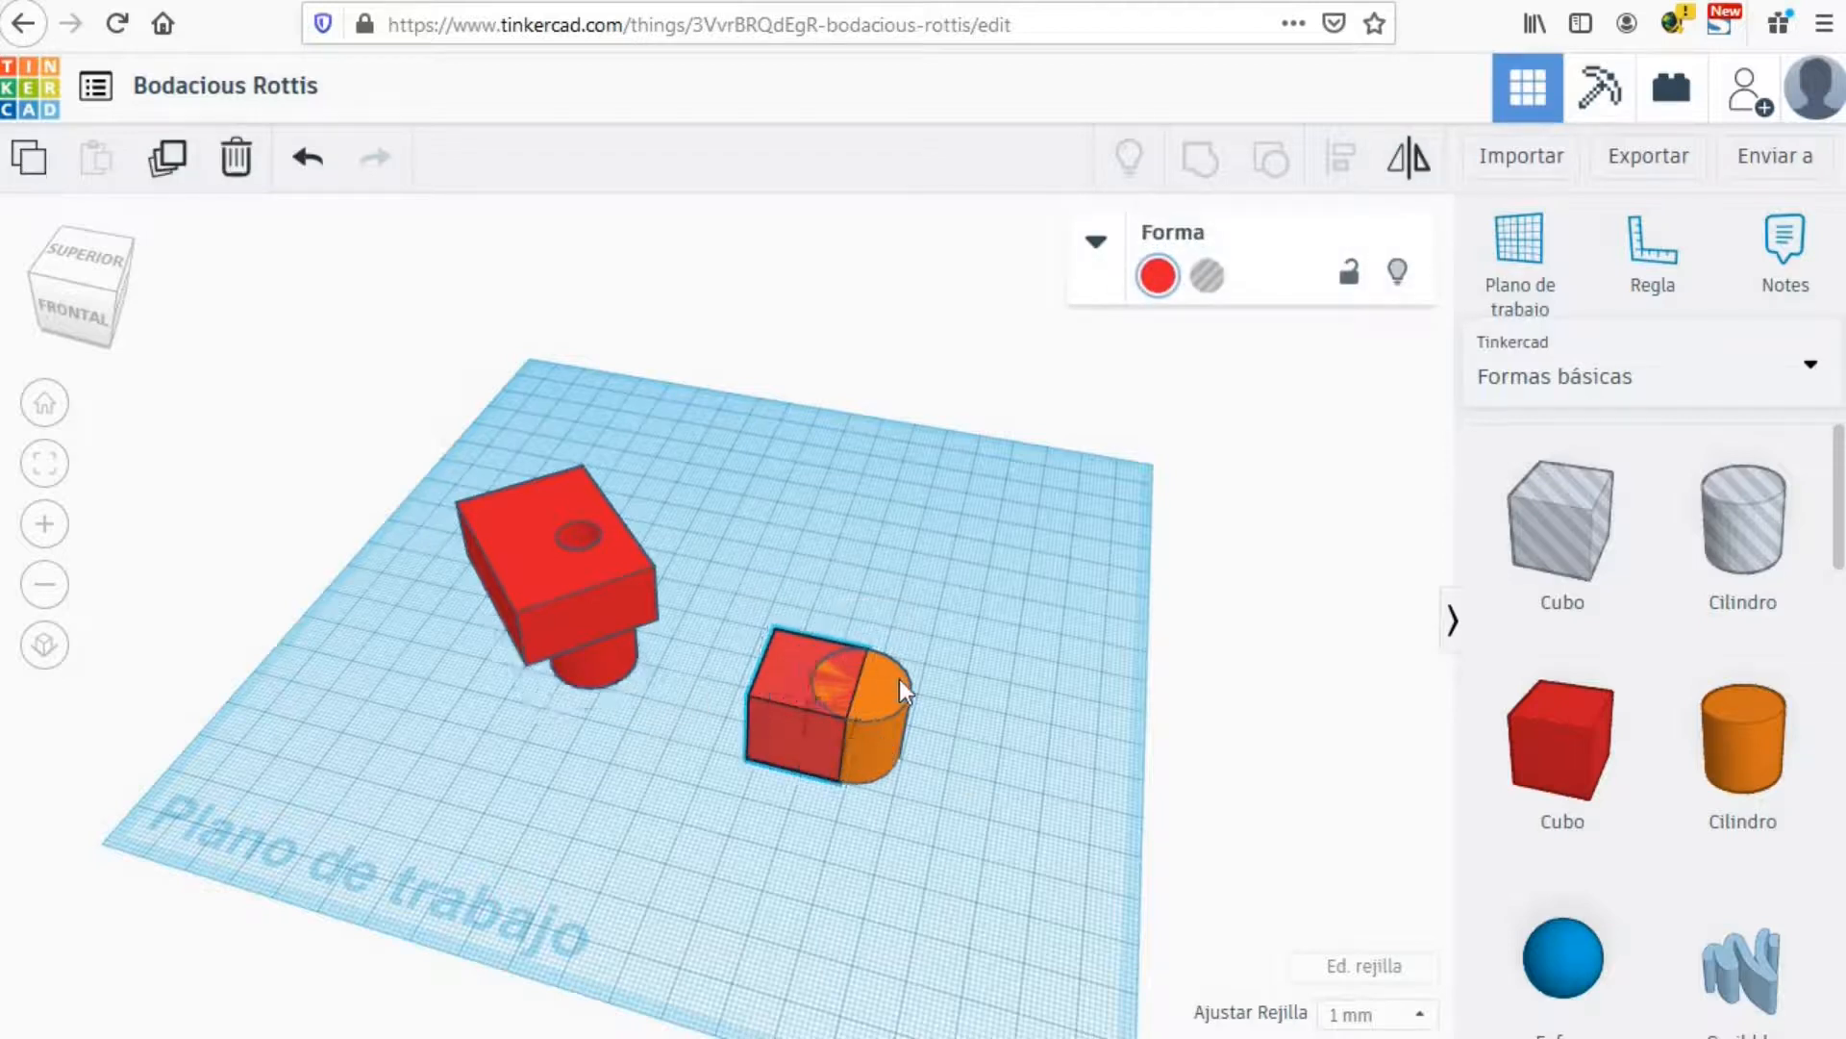
pyautogui.click(1201, 164)
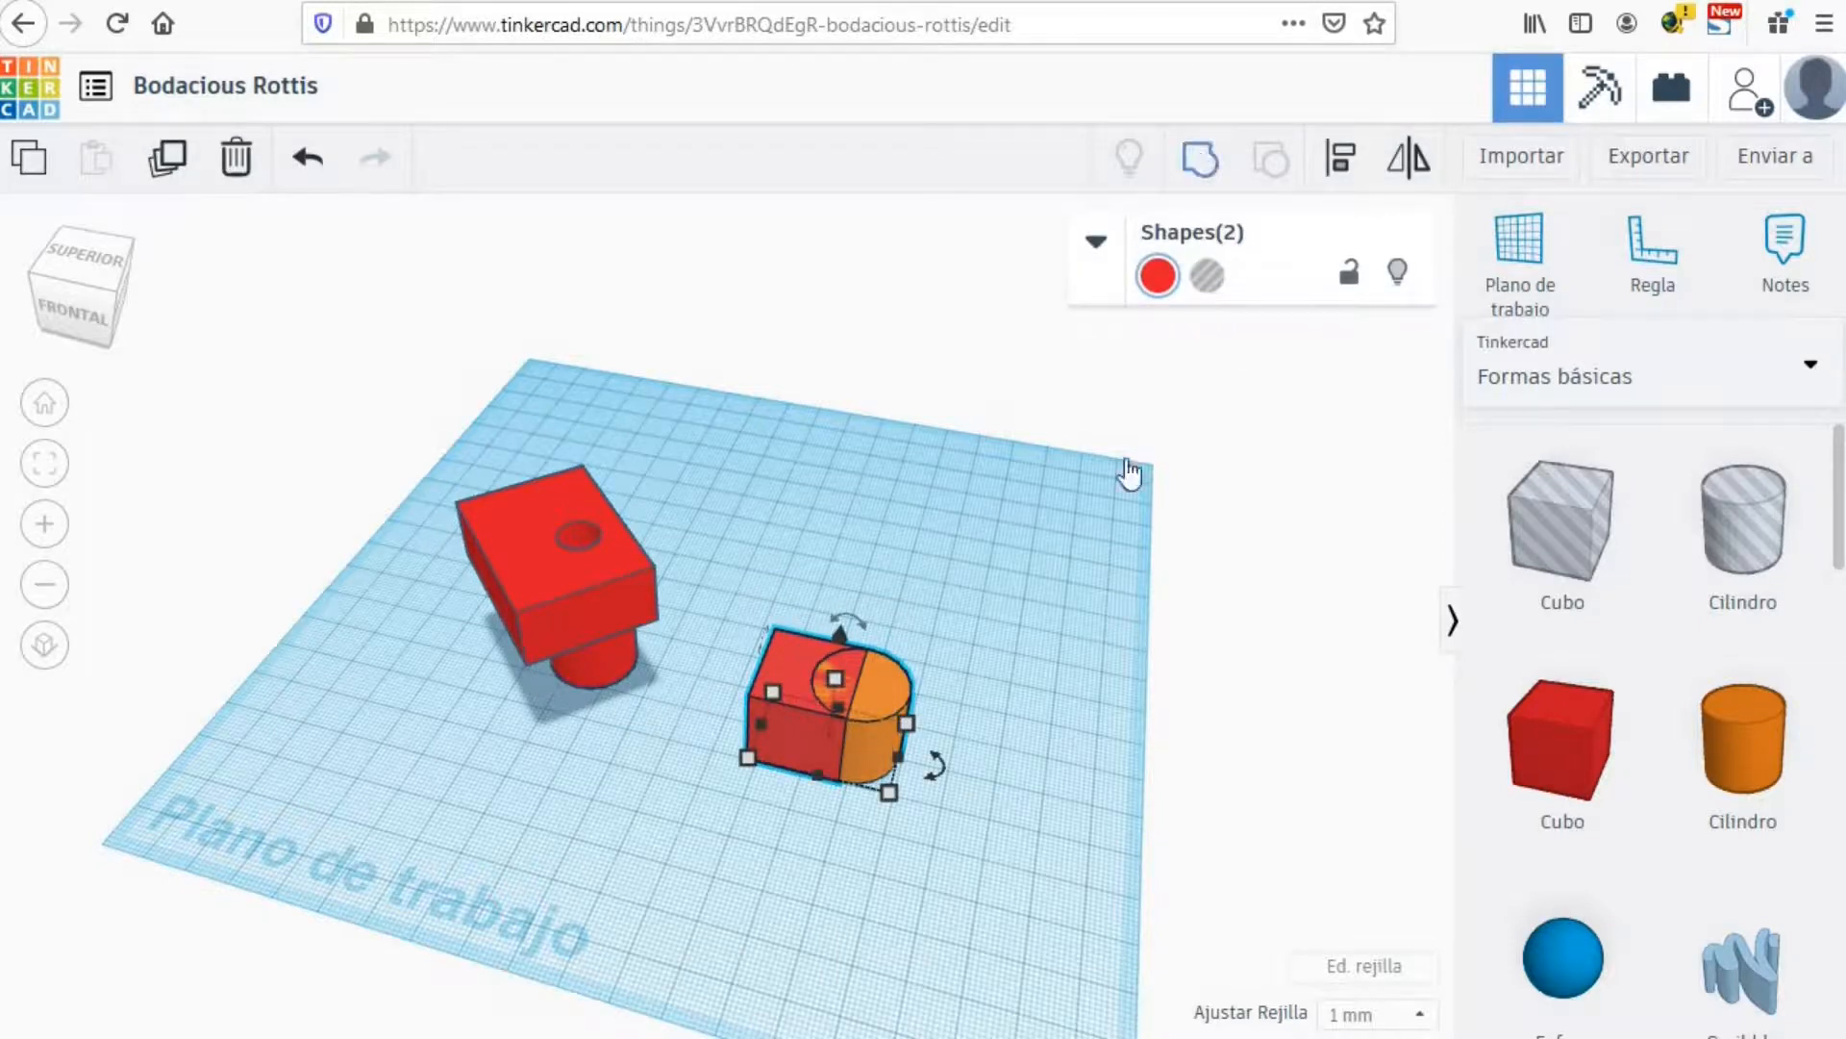
pyautogui.click(1071, 851)
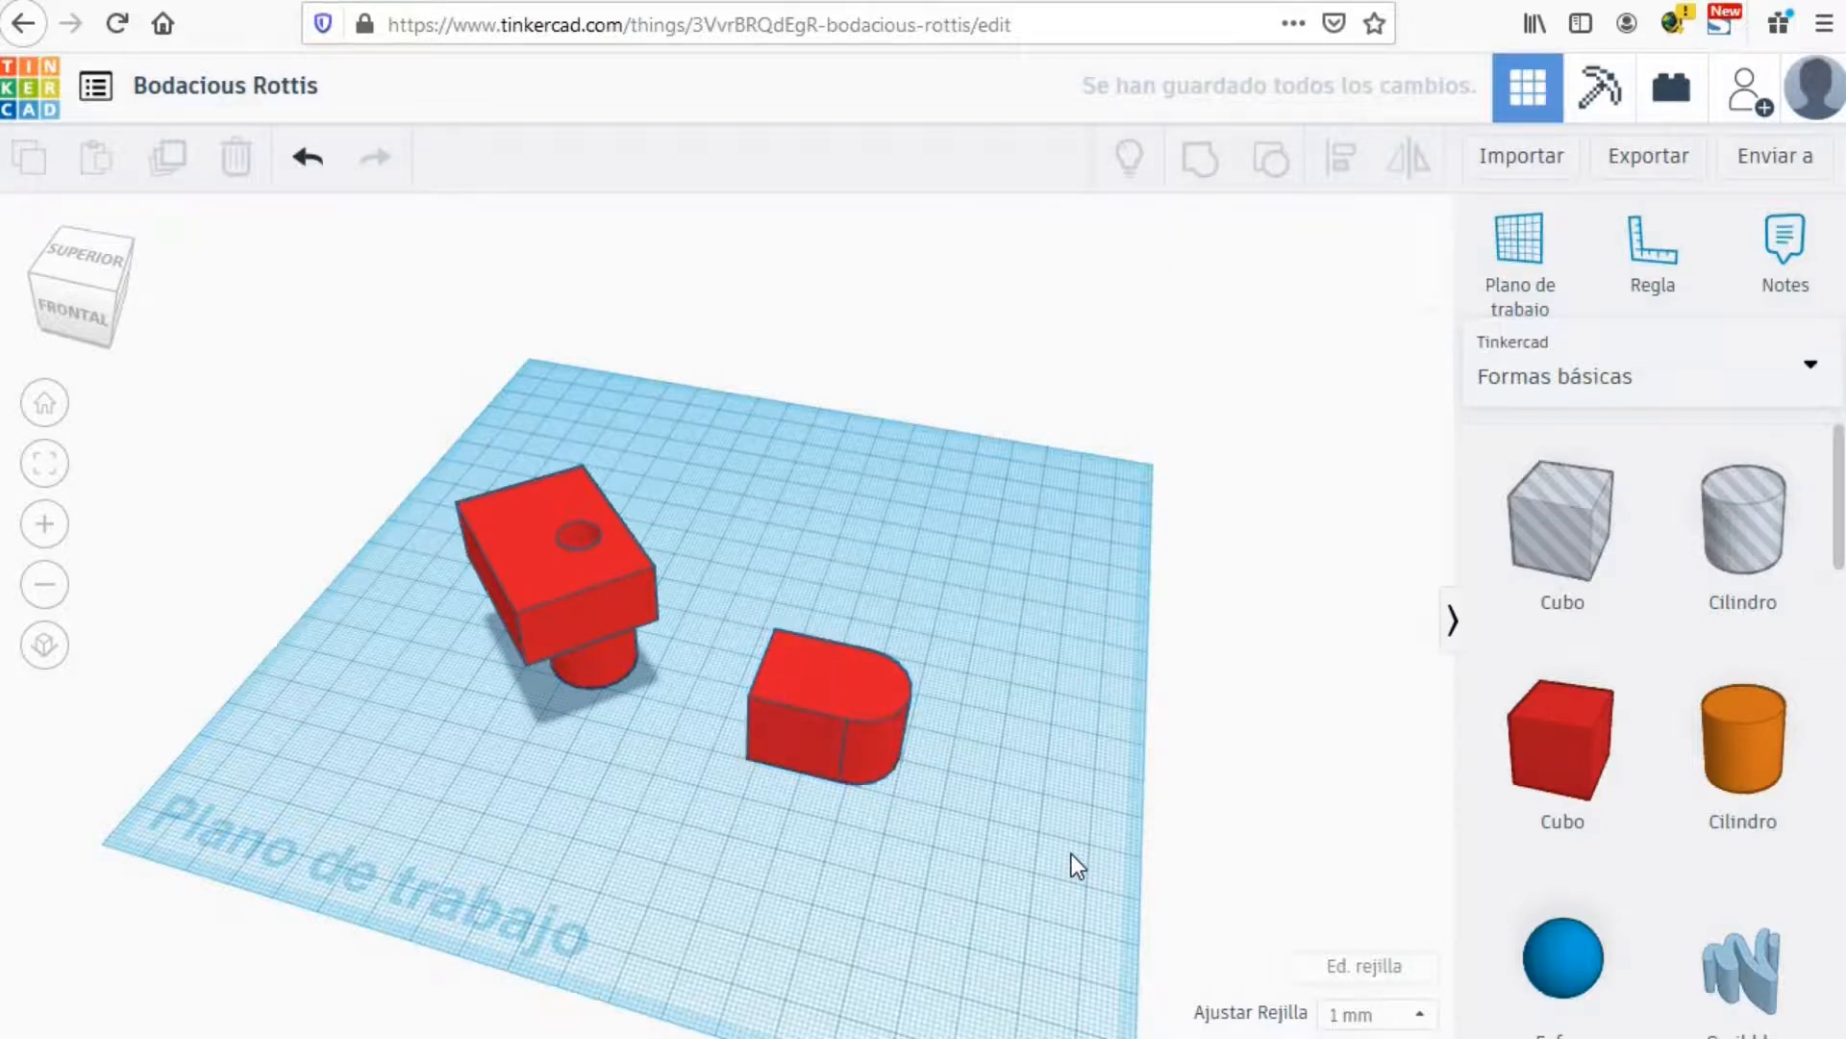
# Step: Make the D-shaped block a hole and move it under the red block's post
pyautogui.click(793, 675)
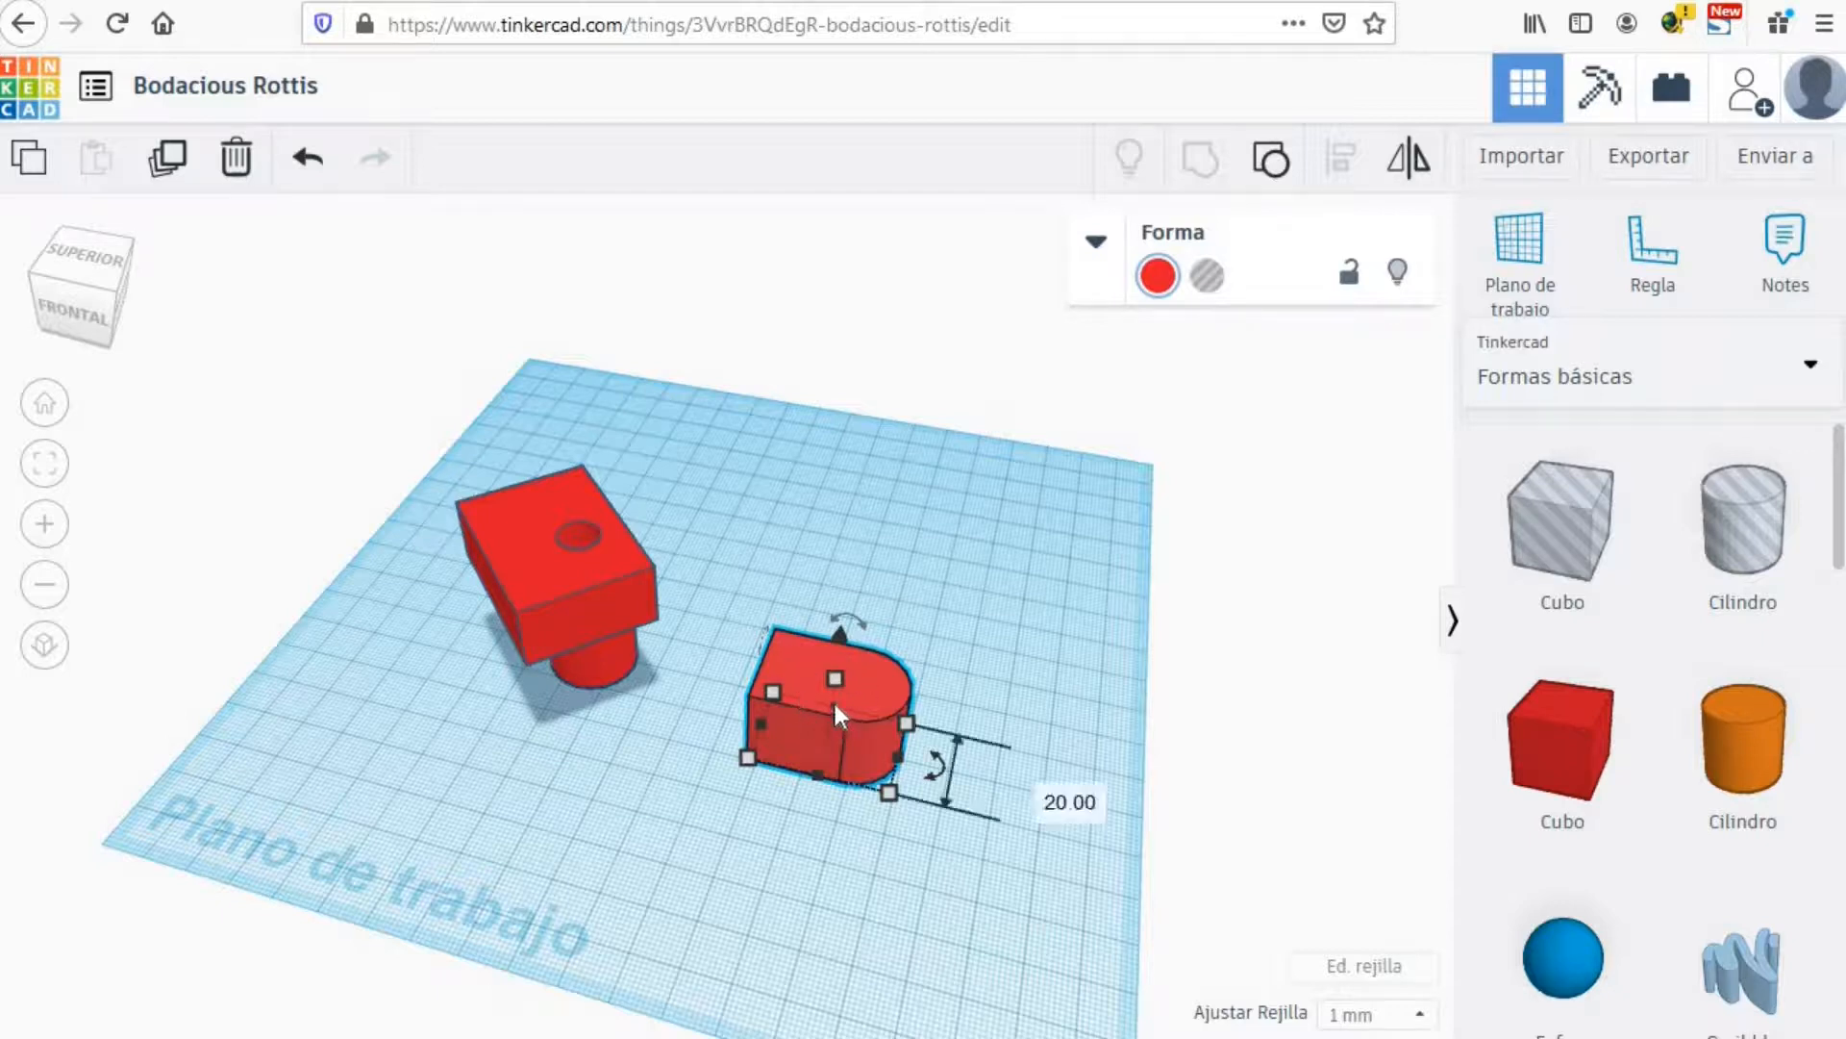
pyautogui.moveTo(830, 674)
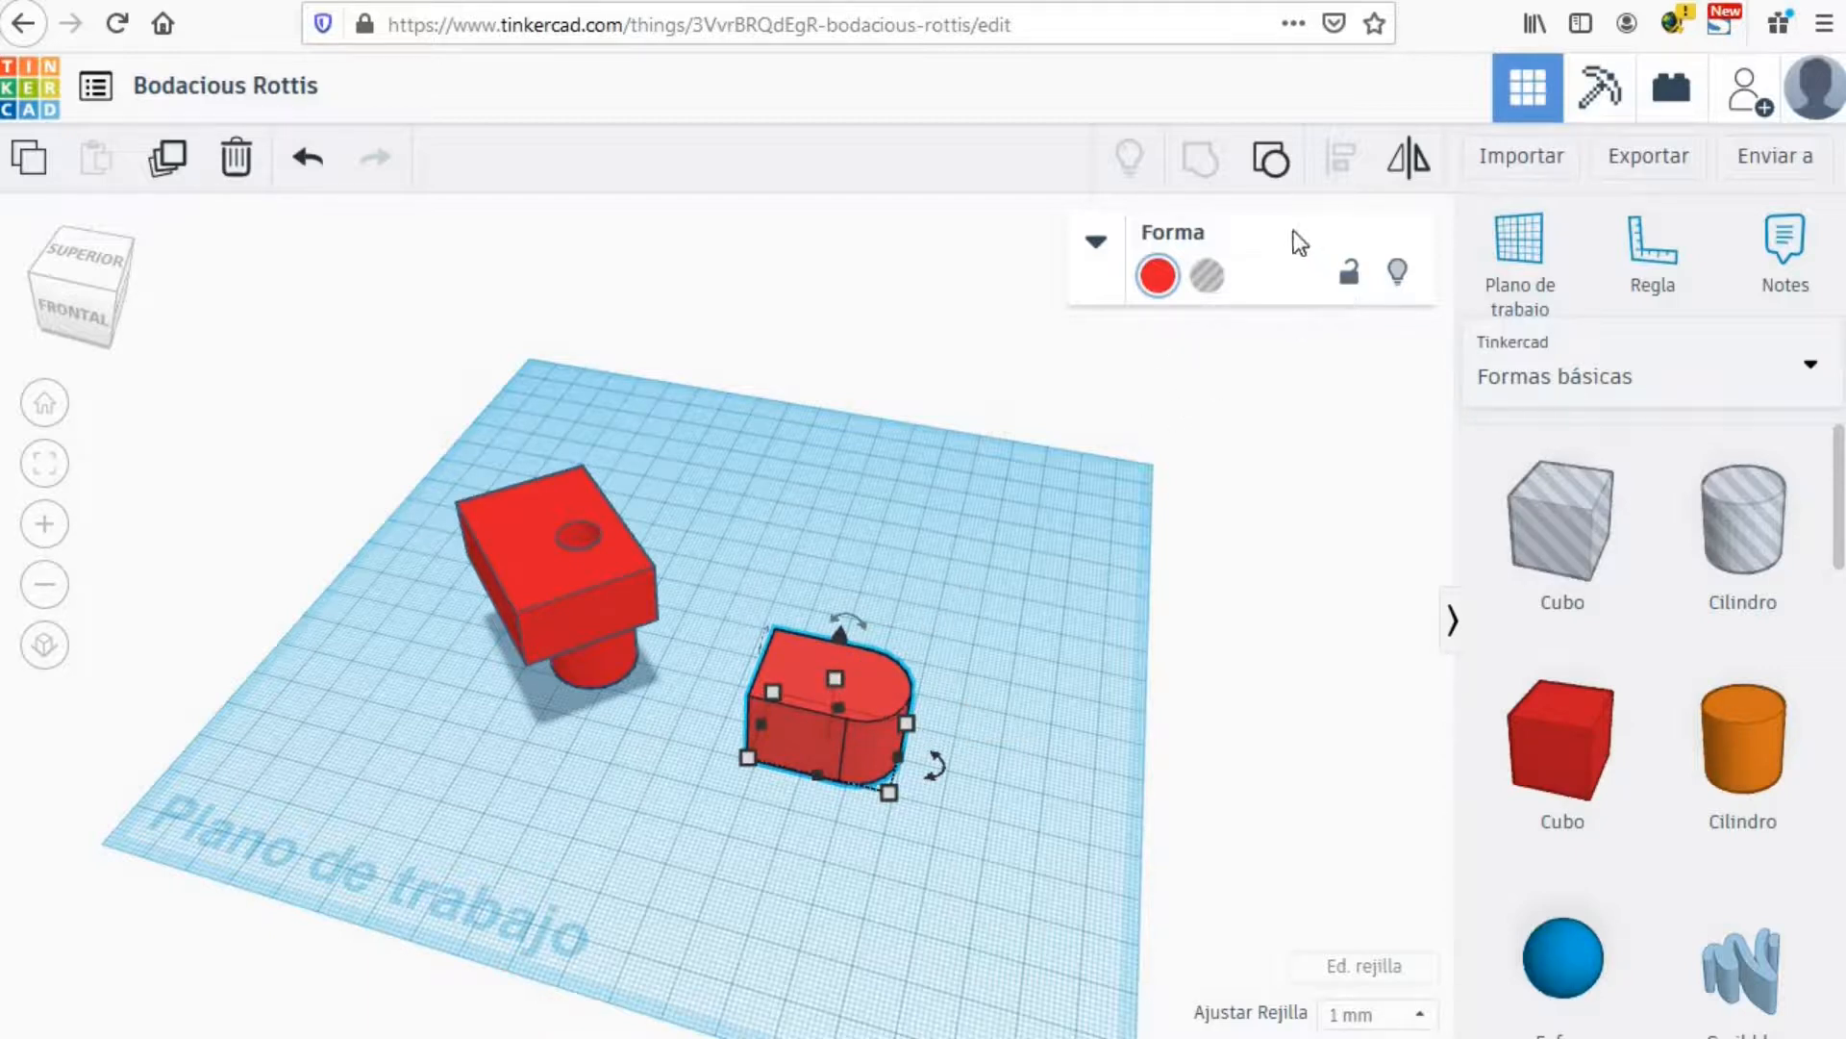
pyautogui.click(1209, 279)
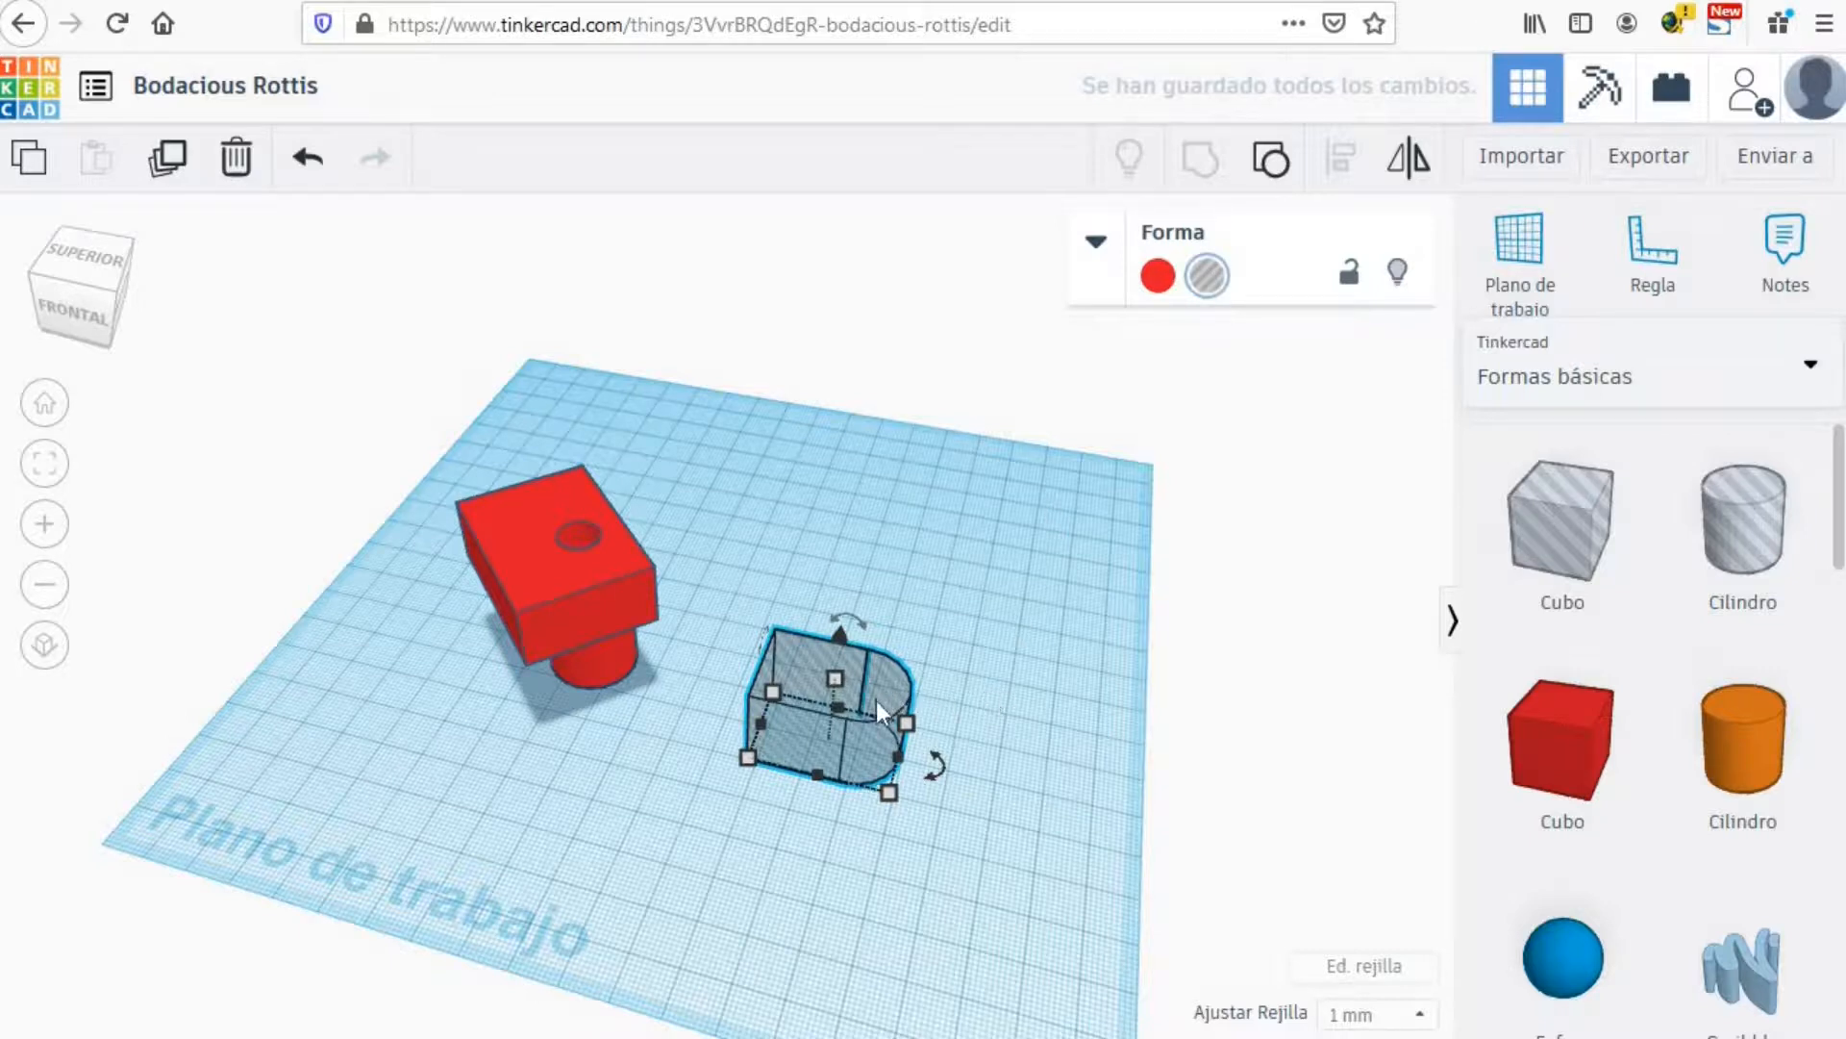
pyautogui.moveTo(875, 700); pyautogui.dragTo(720, 631)
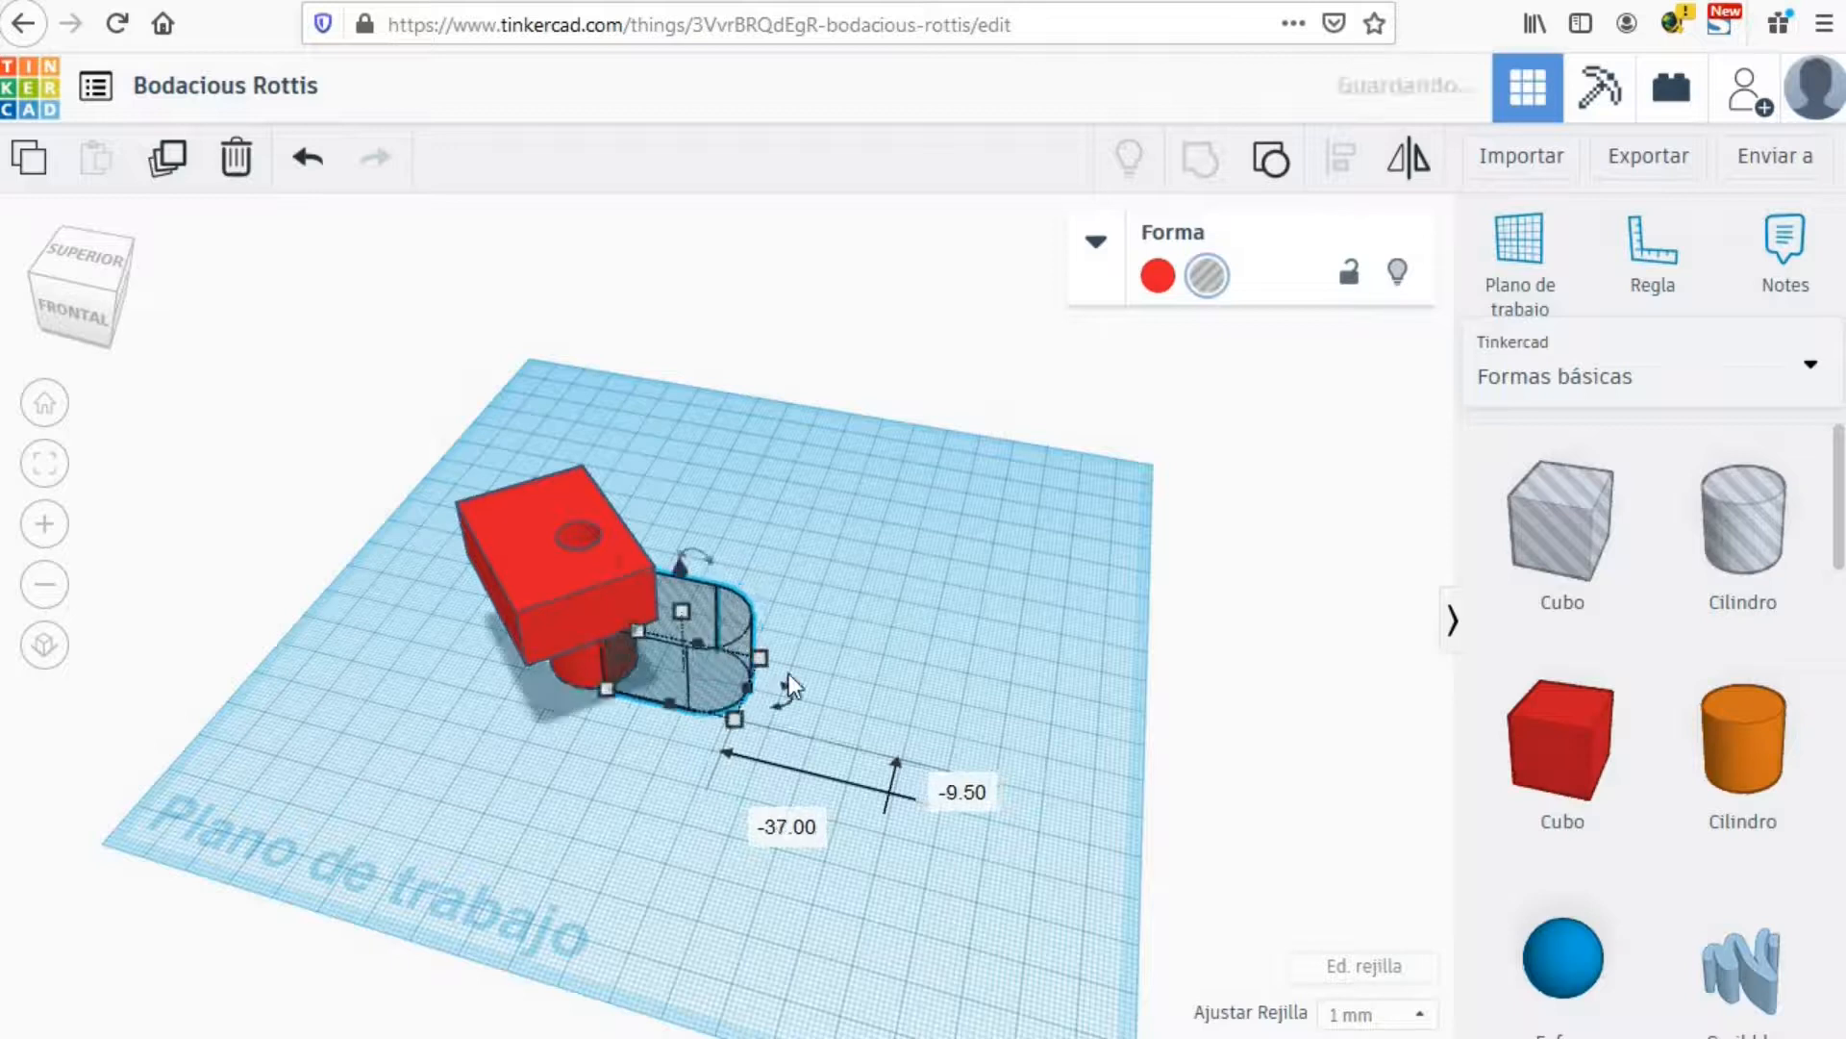
# Step: Group the D-shaped hole with the red block-on-post to cut it
pyautogui.keyDown('shift'); pyautogui.click(521, 556); pyautogui.keyUp('shift')
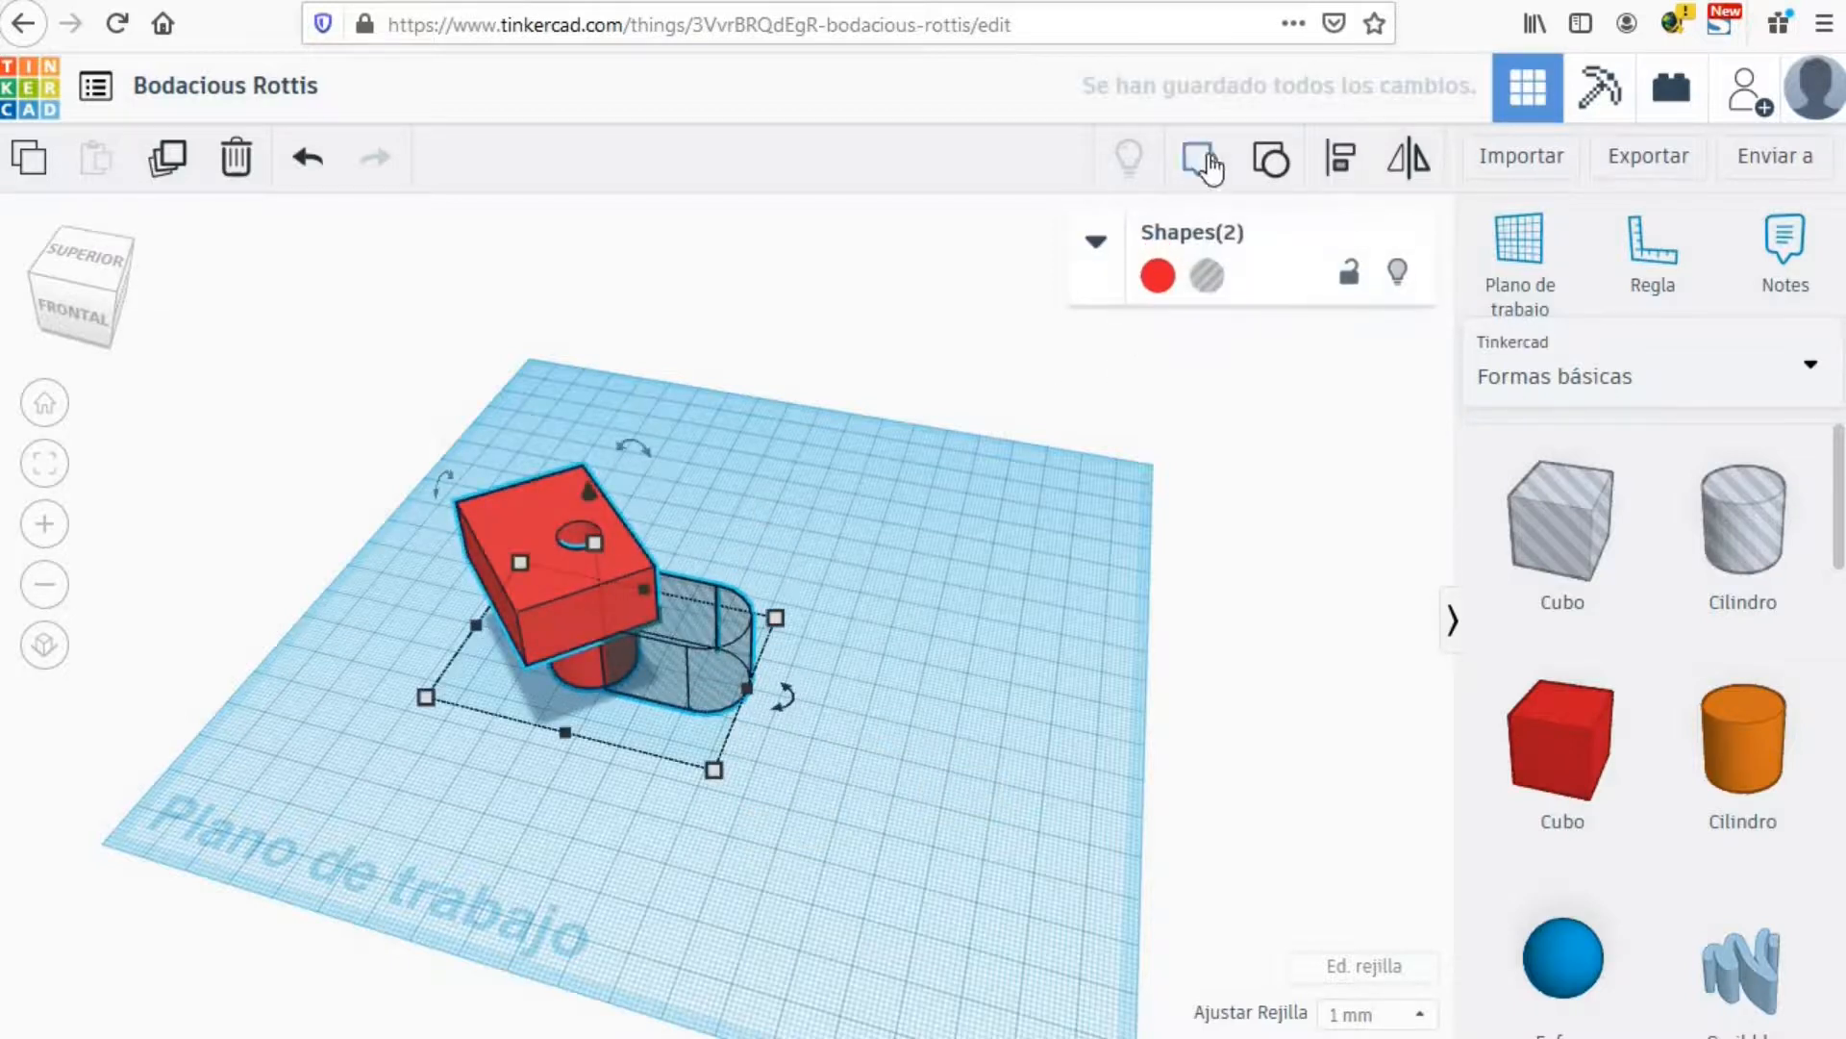
pyautogui.click(1207, 162)
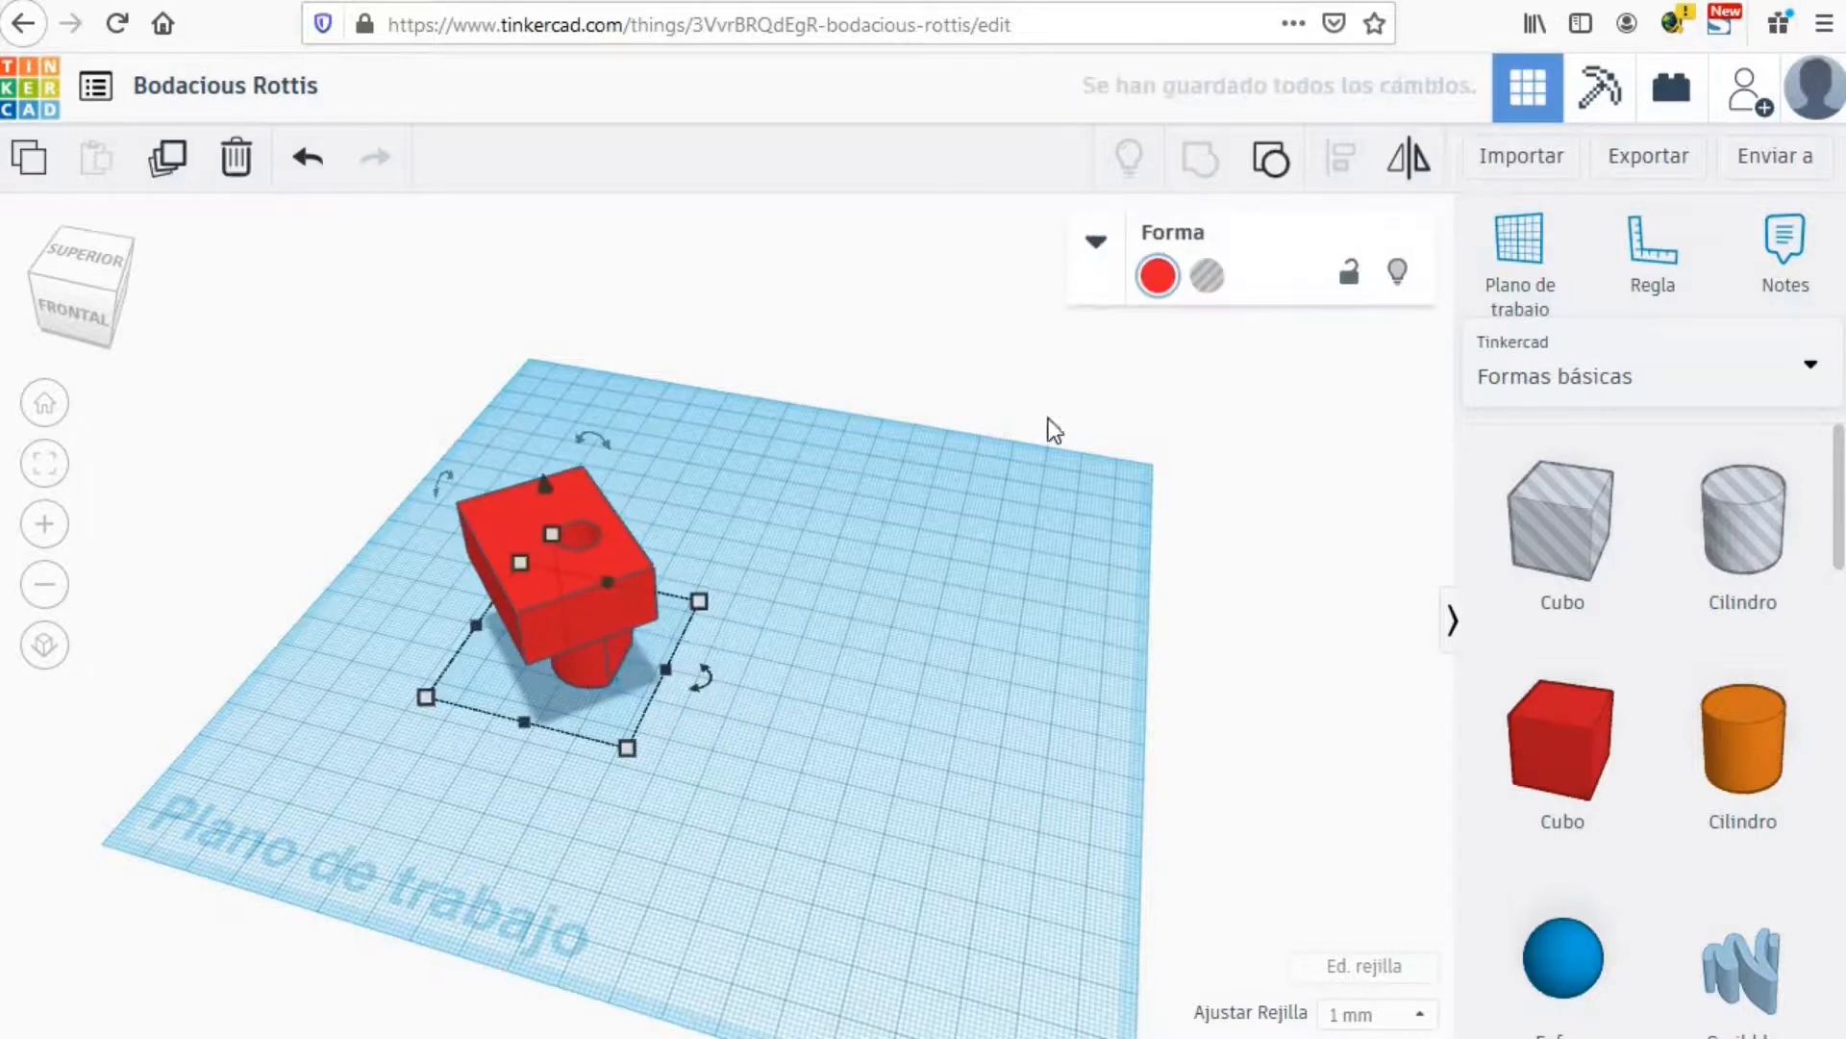
pyautogui.moveTo(771, 829)
pyautogui.mouseDown(button='right')
pyautogui.moveTo(753, 671)
pyautogui.moveTo(781, 829)
pyautogui.mouseUp(button='right')
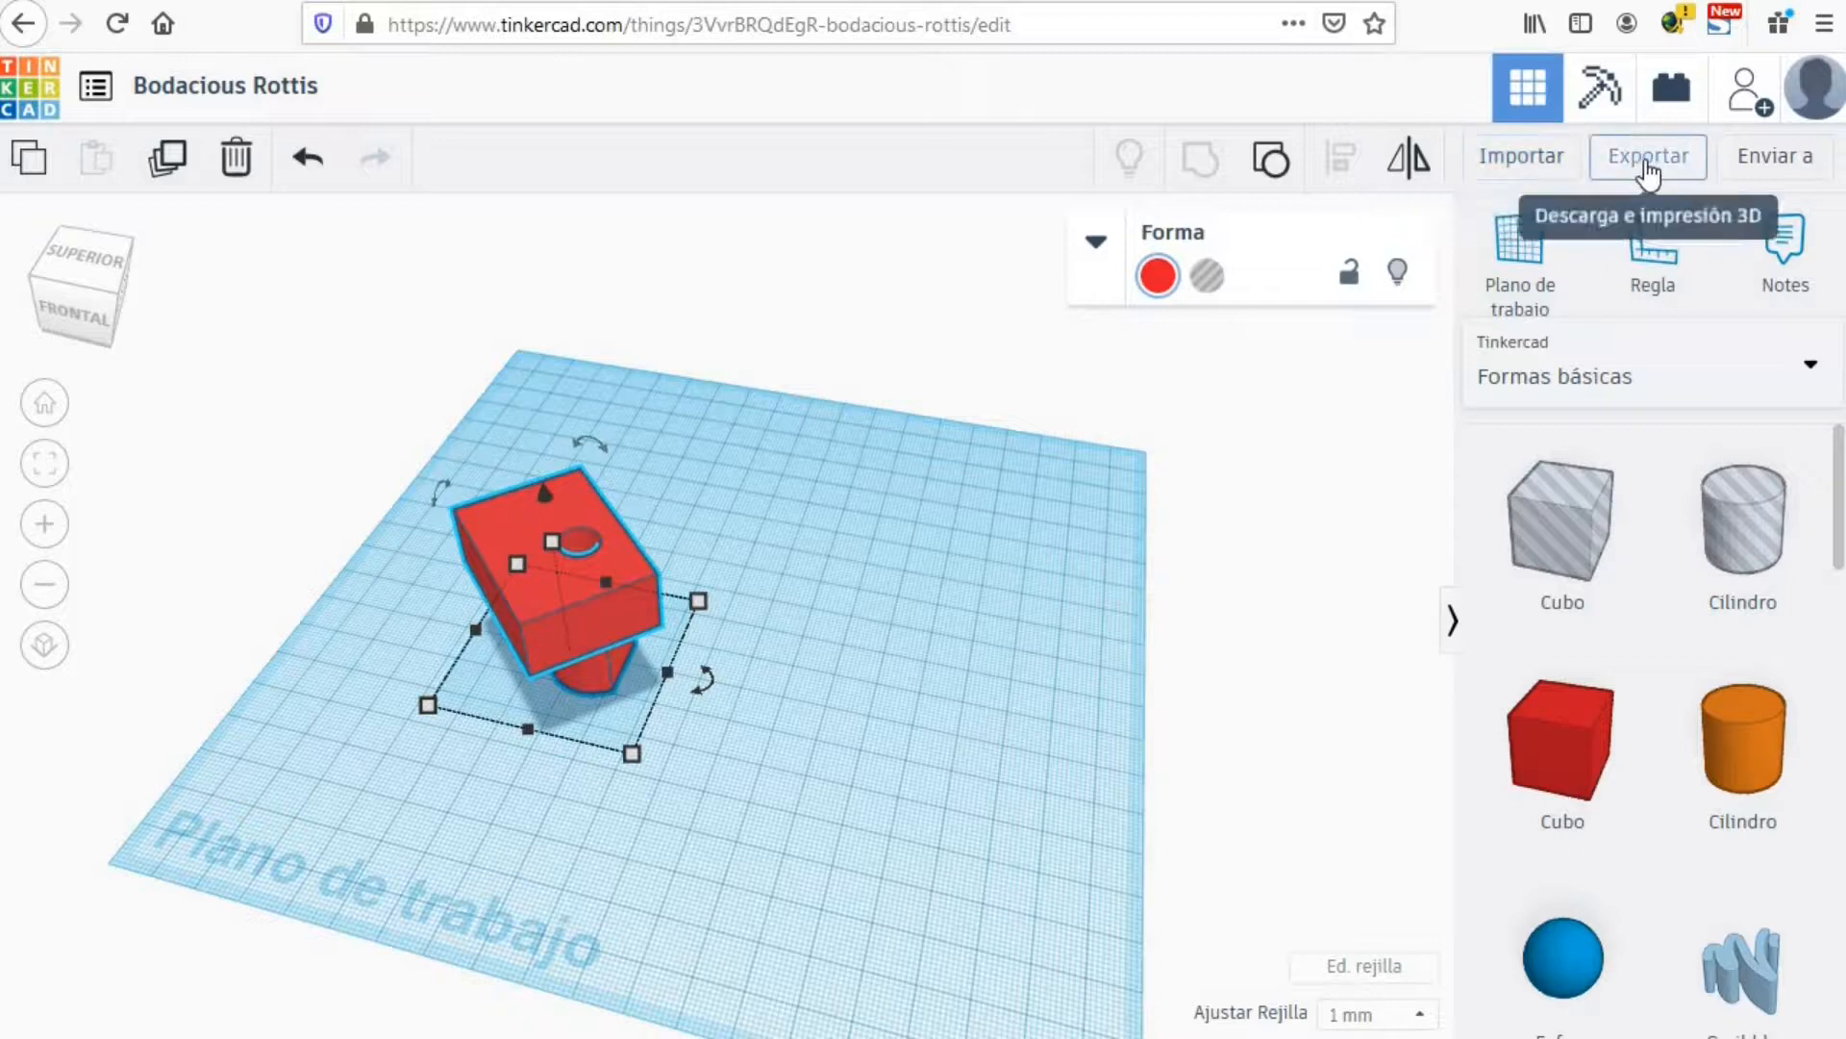
# Step: Export the selected red block as an .STL file for 3D printing
pyautogui.click(1694, 162)
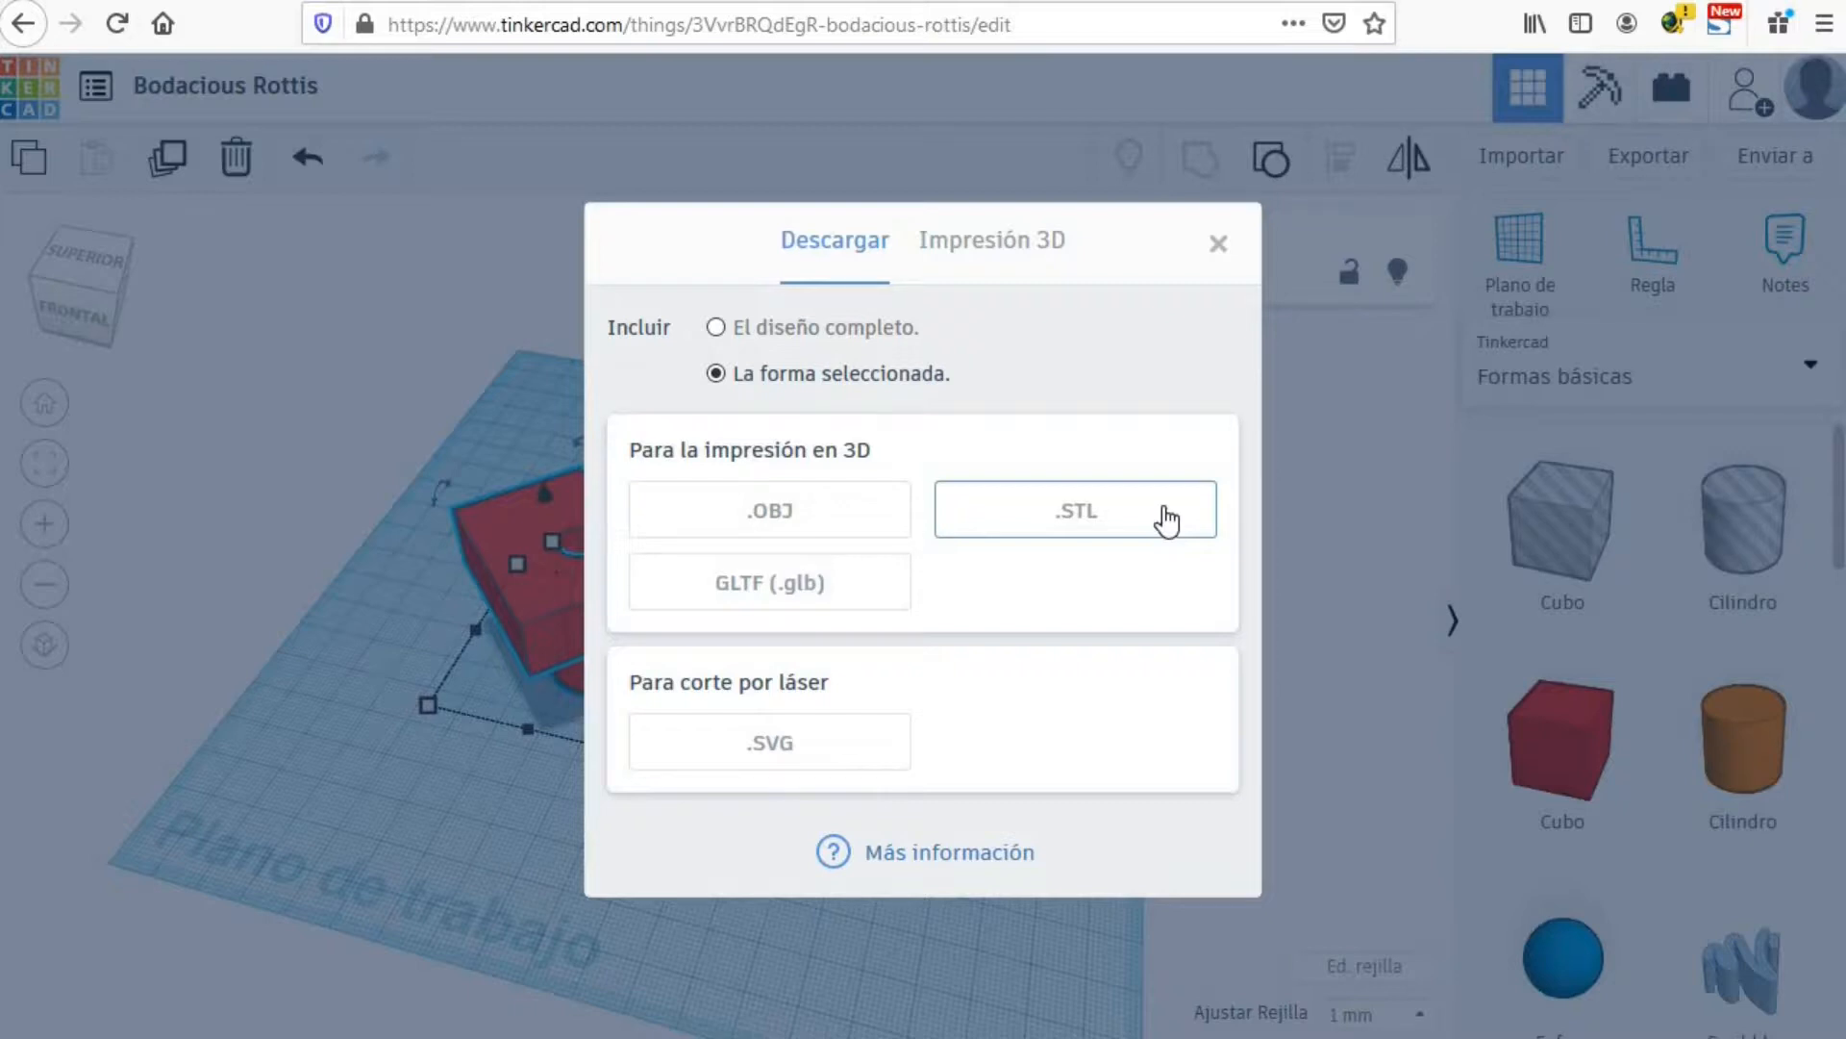
pyautogui.click(1220, 247)
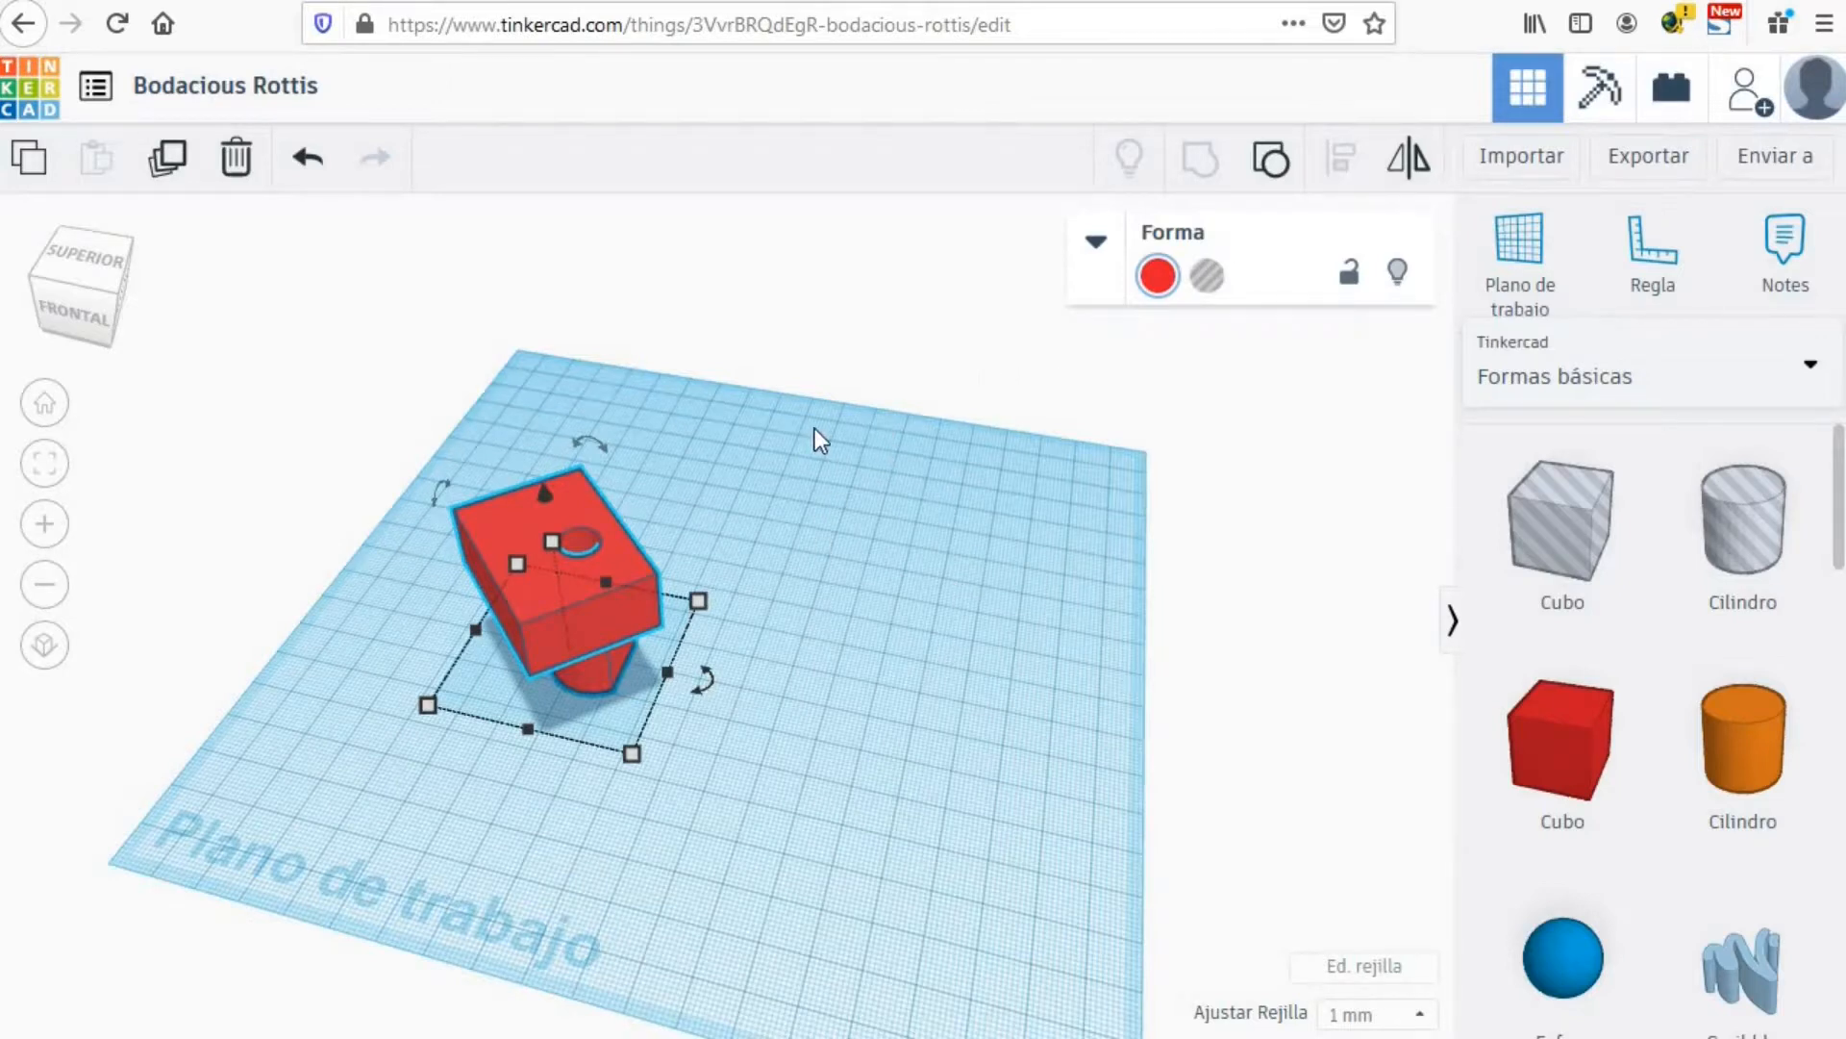
# Step: Retitle the design 'Prueba Tinkercad' and check the recent designs list
pyautogui.click(195, 84)
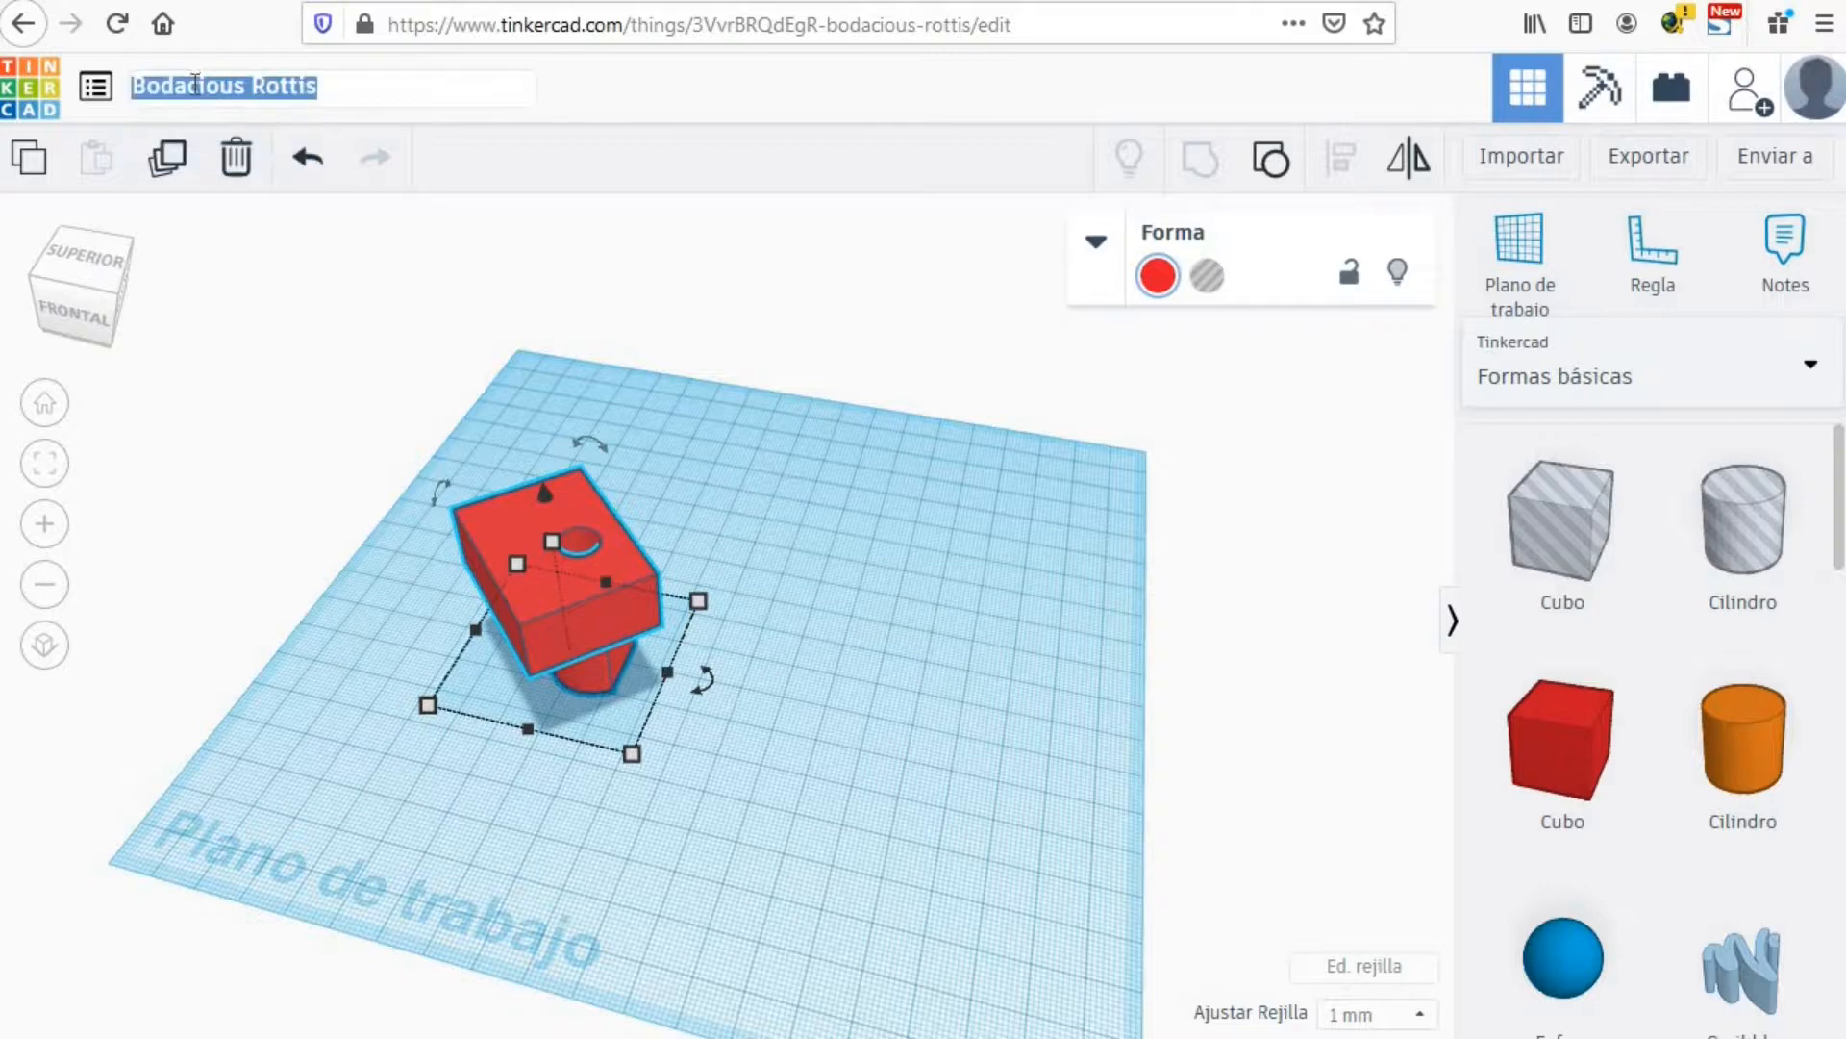
pyautogui.write('Prueba')
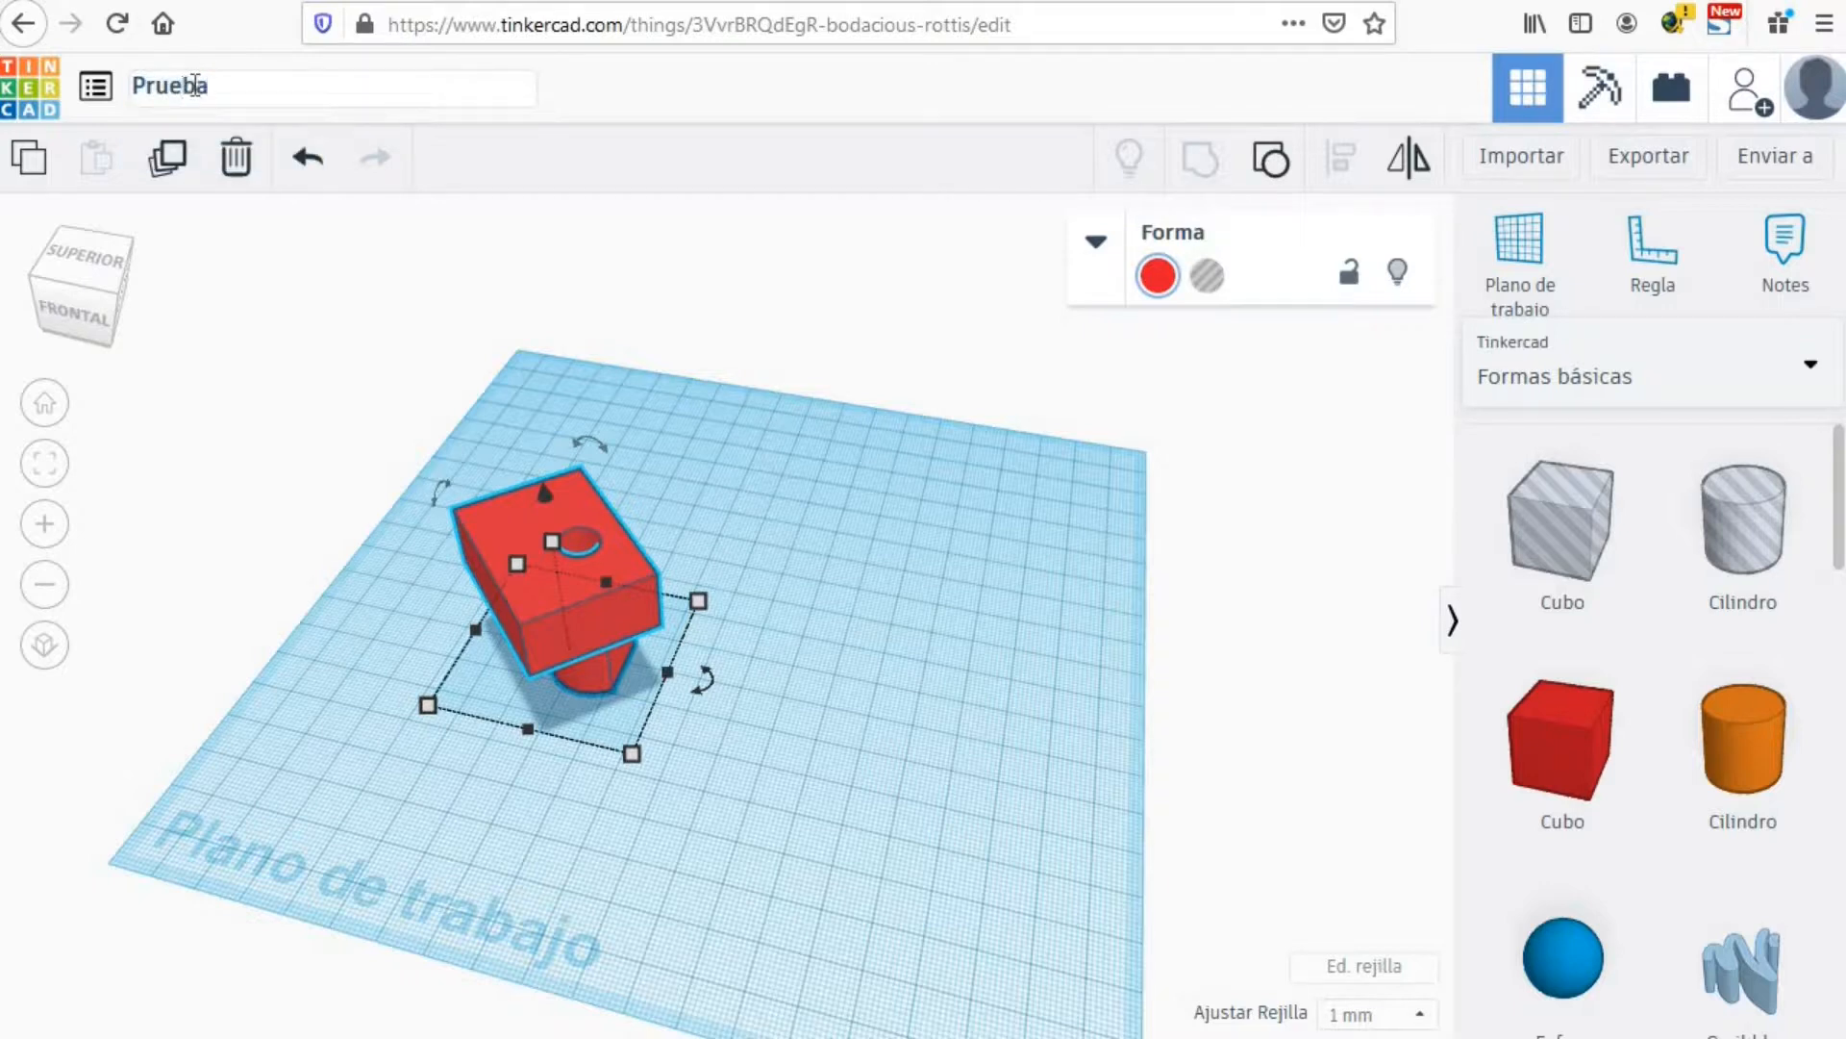
pyautogui.write(' Tinkercad')
pyautogui.press('Return')
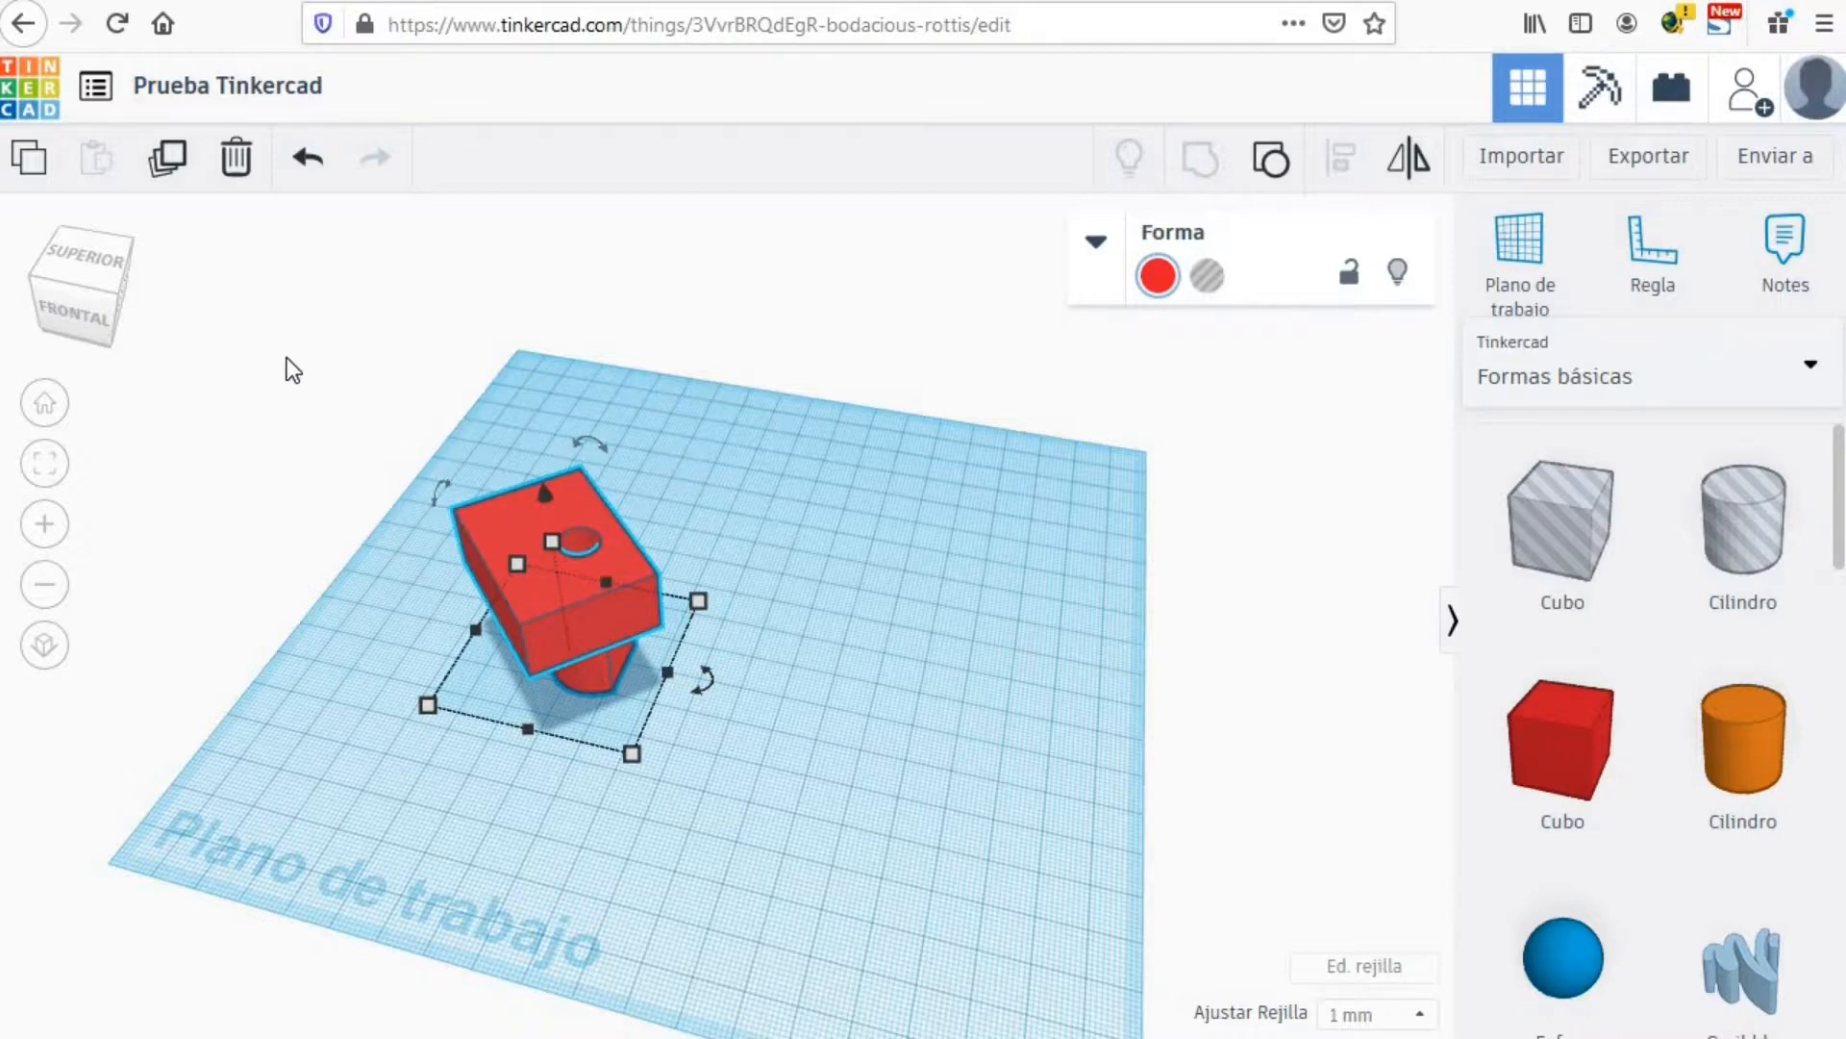
pyautogui.click(96, 88)
# Step: From the dashboard, open the gear options menu on the 'Prueba Tinkercad' card
pyautogui.click(34, 96)
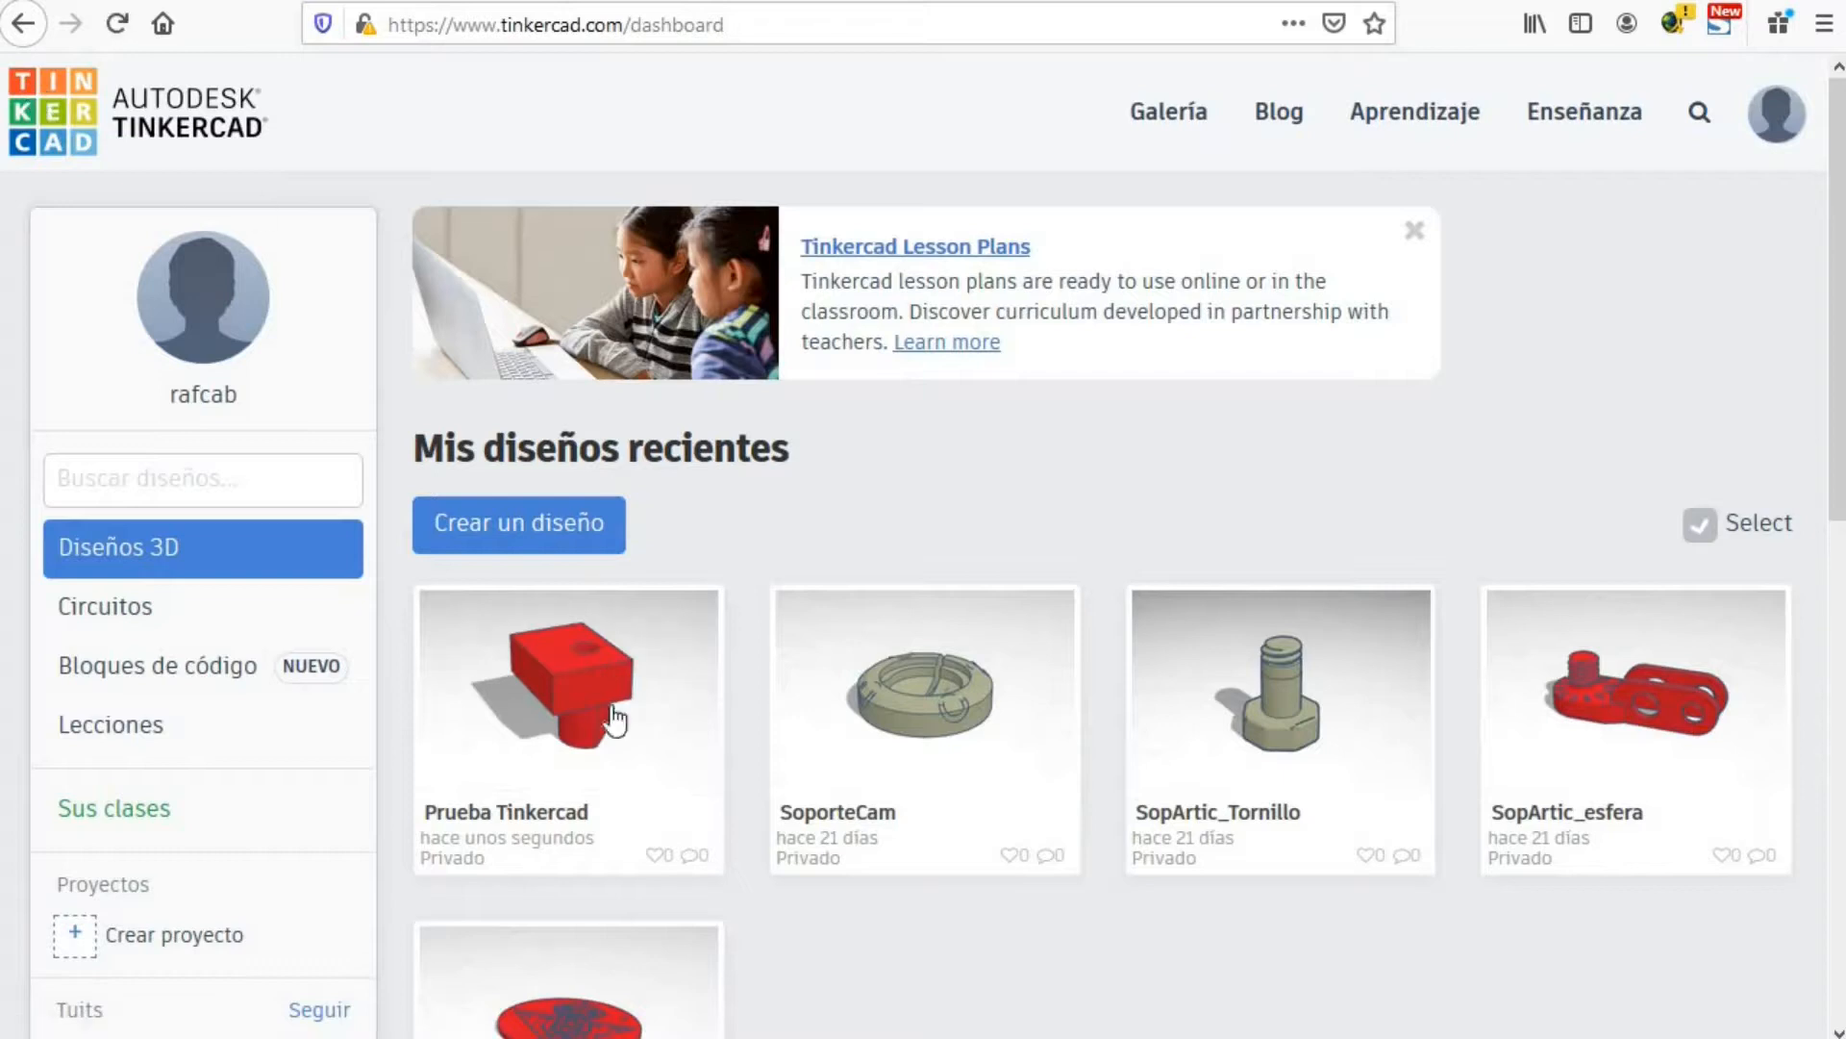
pyautogui.moveTo(618, 733)
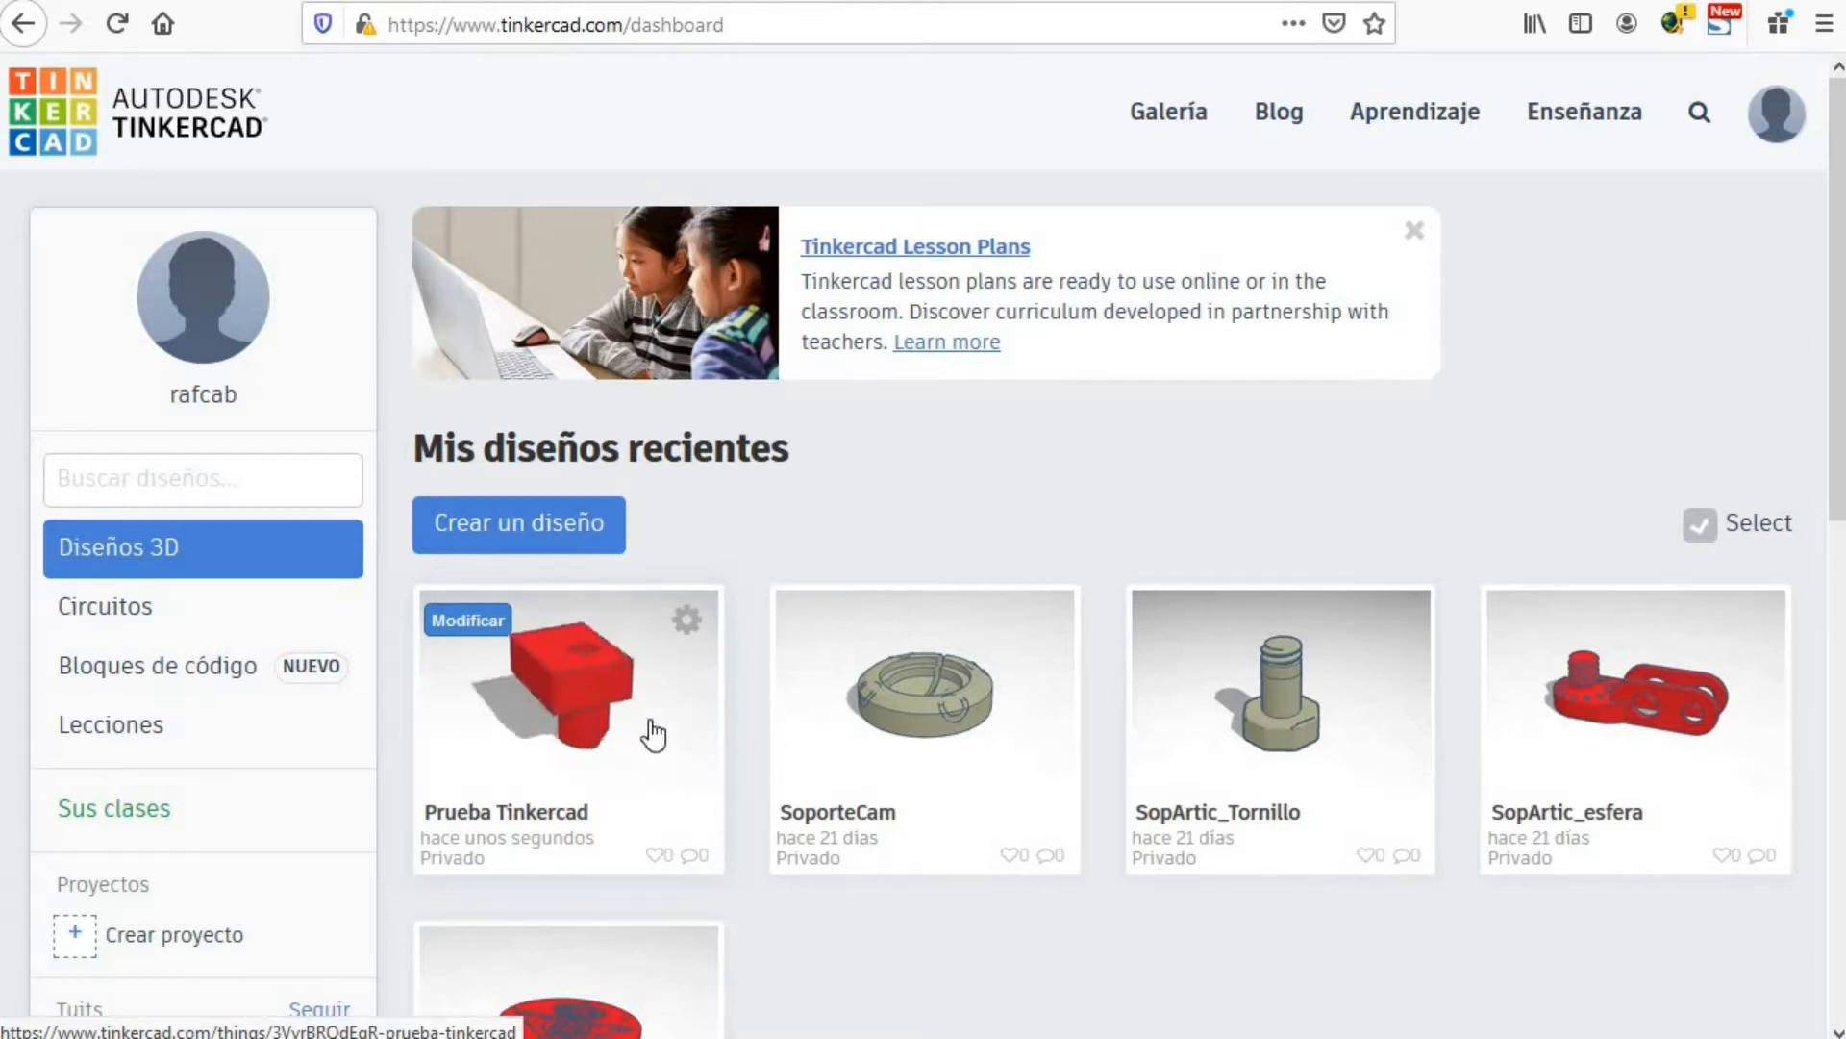
pyautogui.click(688, 622)
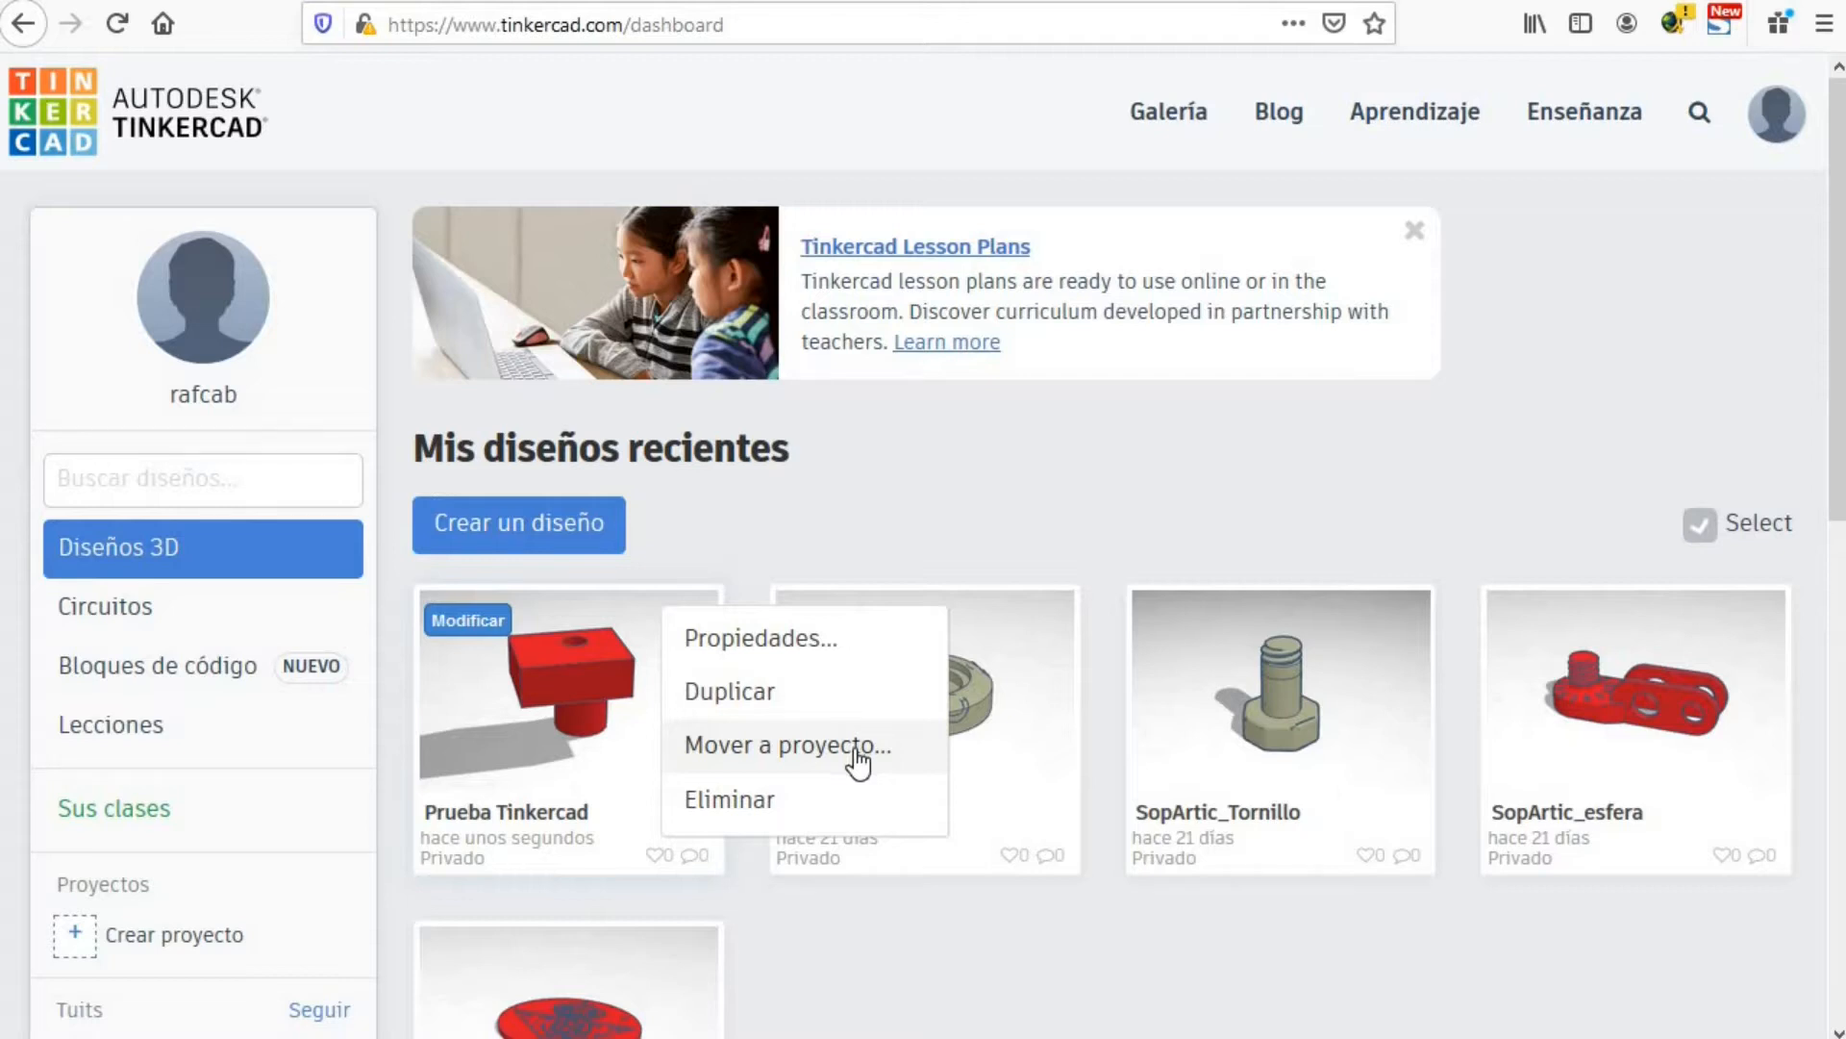
# Step: Review the 'Prueba Tinkercad' properties (Propiedades) and cancel without saving
pyautogui.click(817, 642)
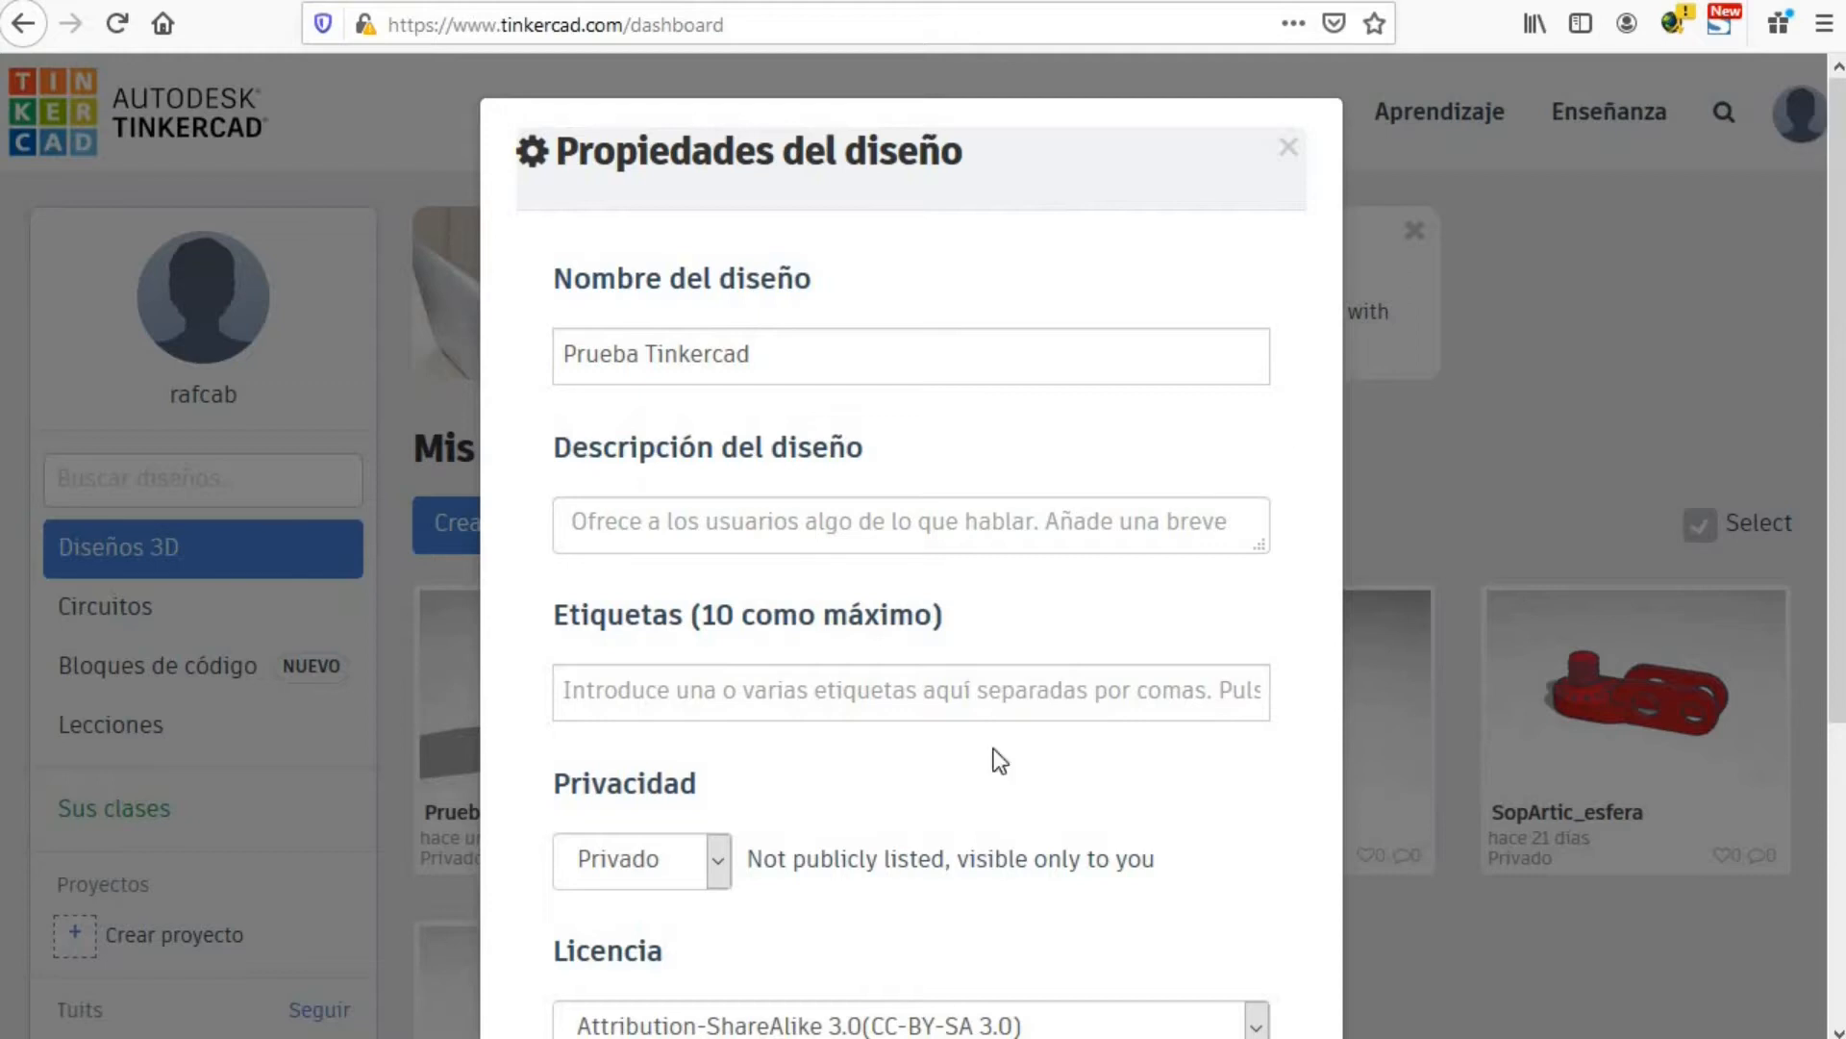
pyautogui.scroll(-3, 776, 779)
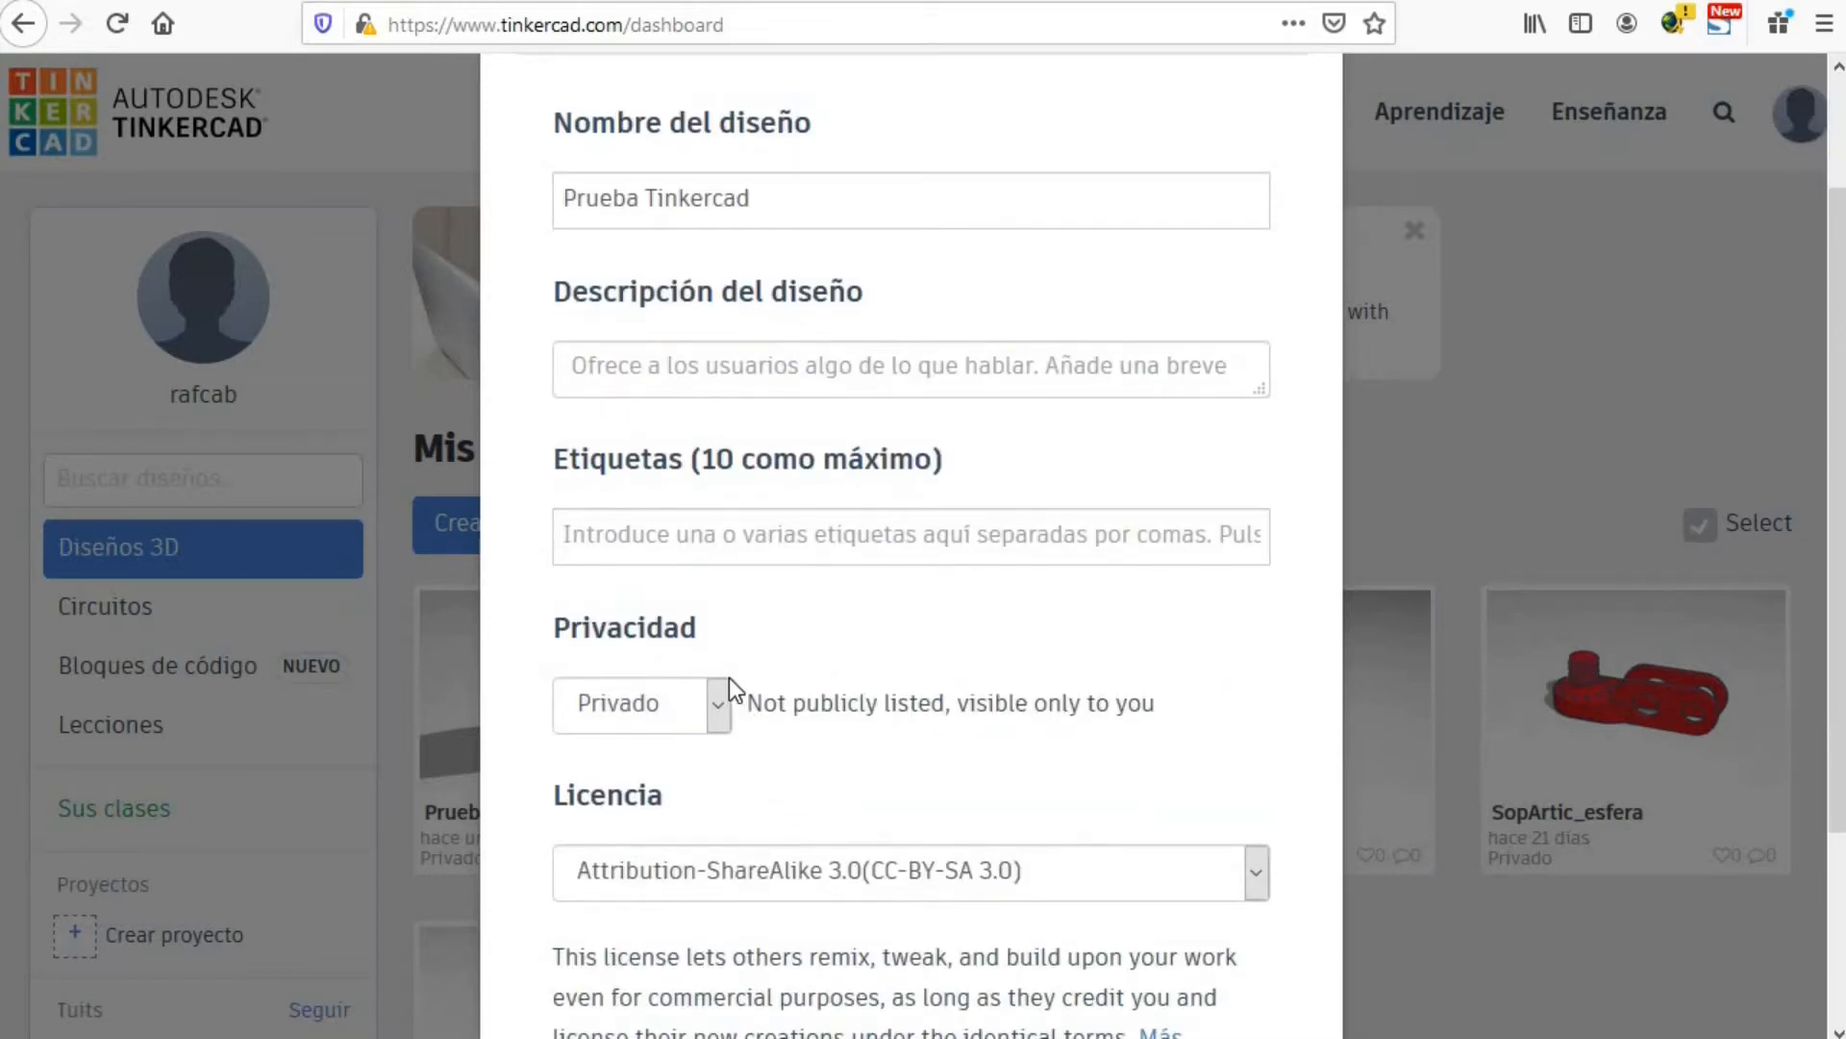
pyautogui.scroll(-3, 729, 677)
pyautogui.scroll(-2, 729, 677)
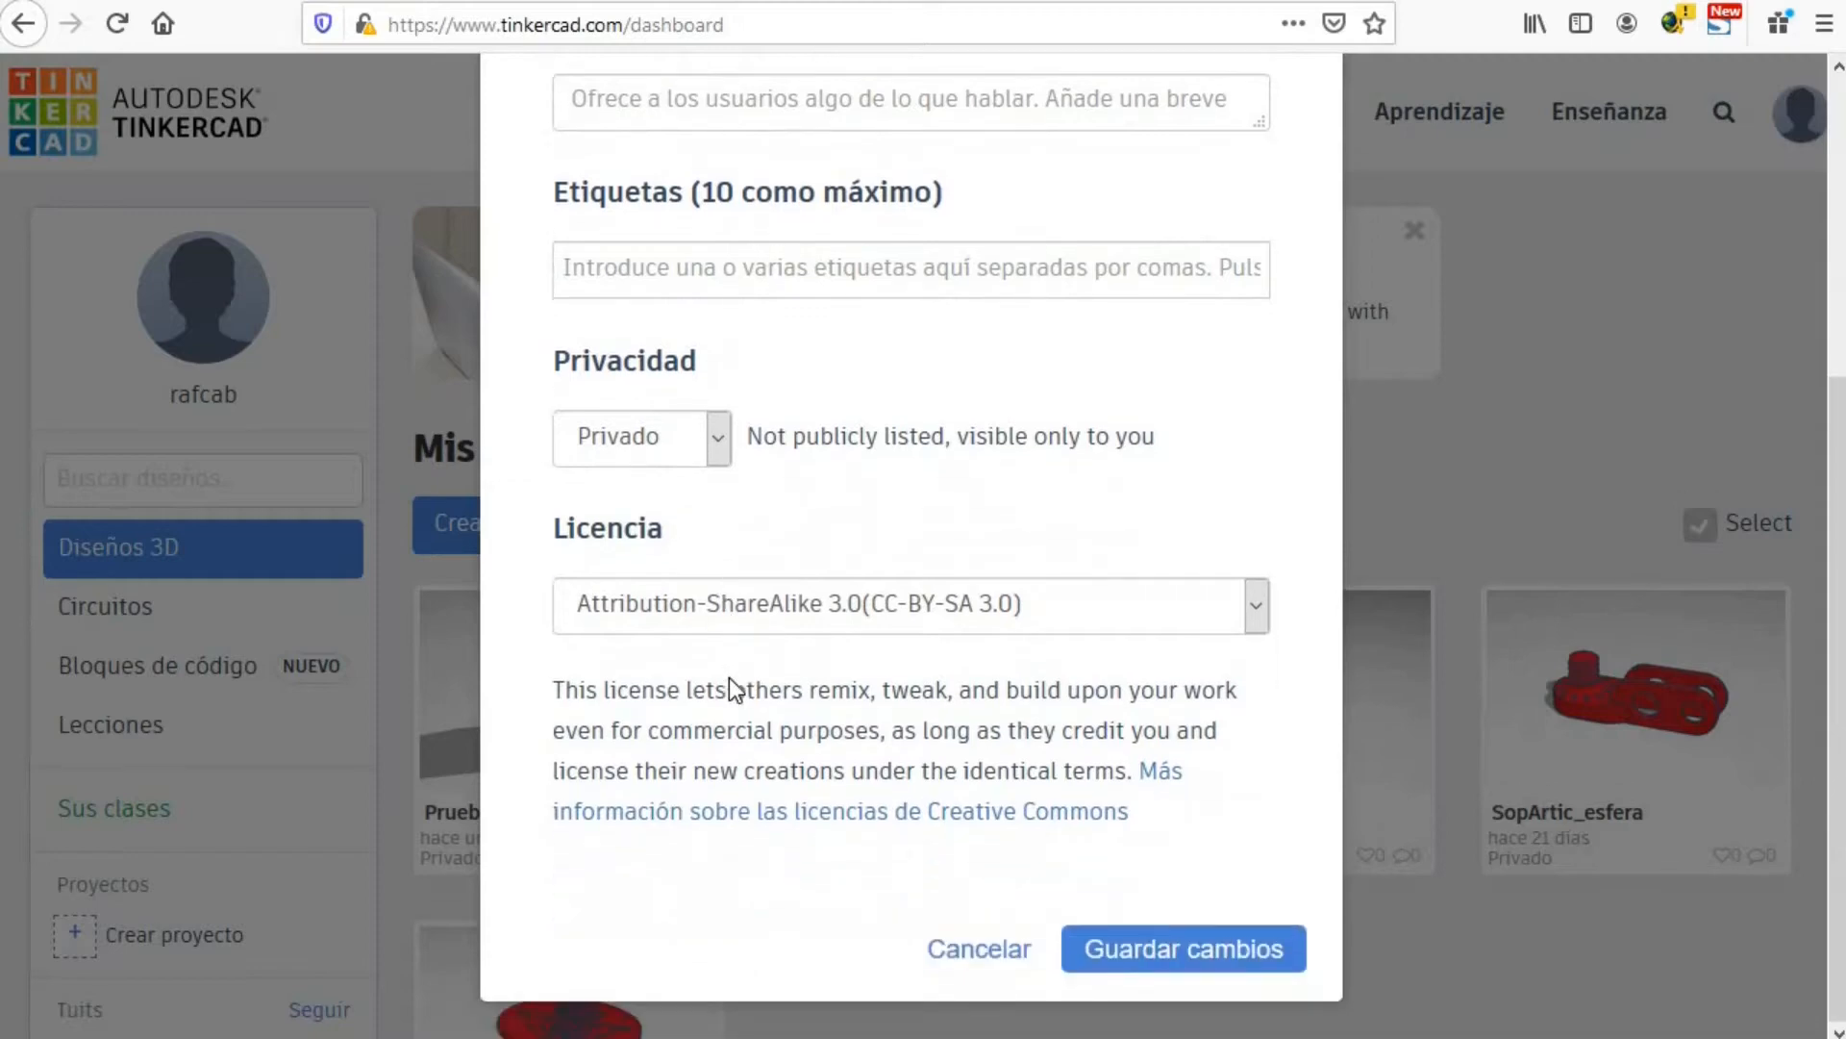
pyautogui.click(979, 950)
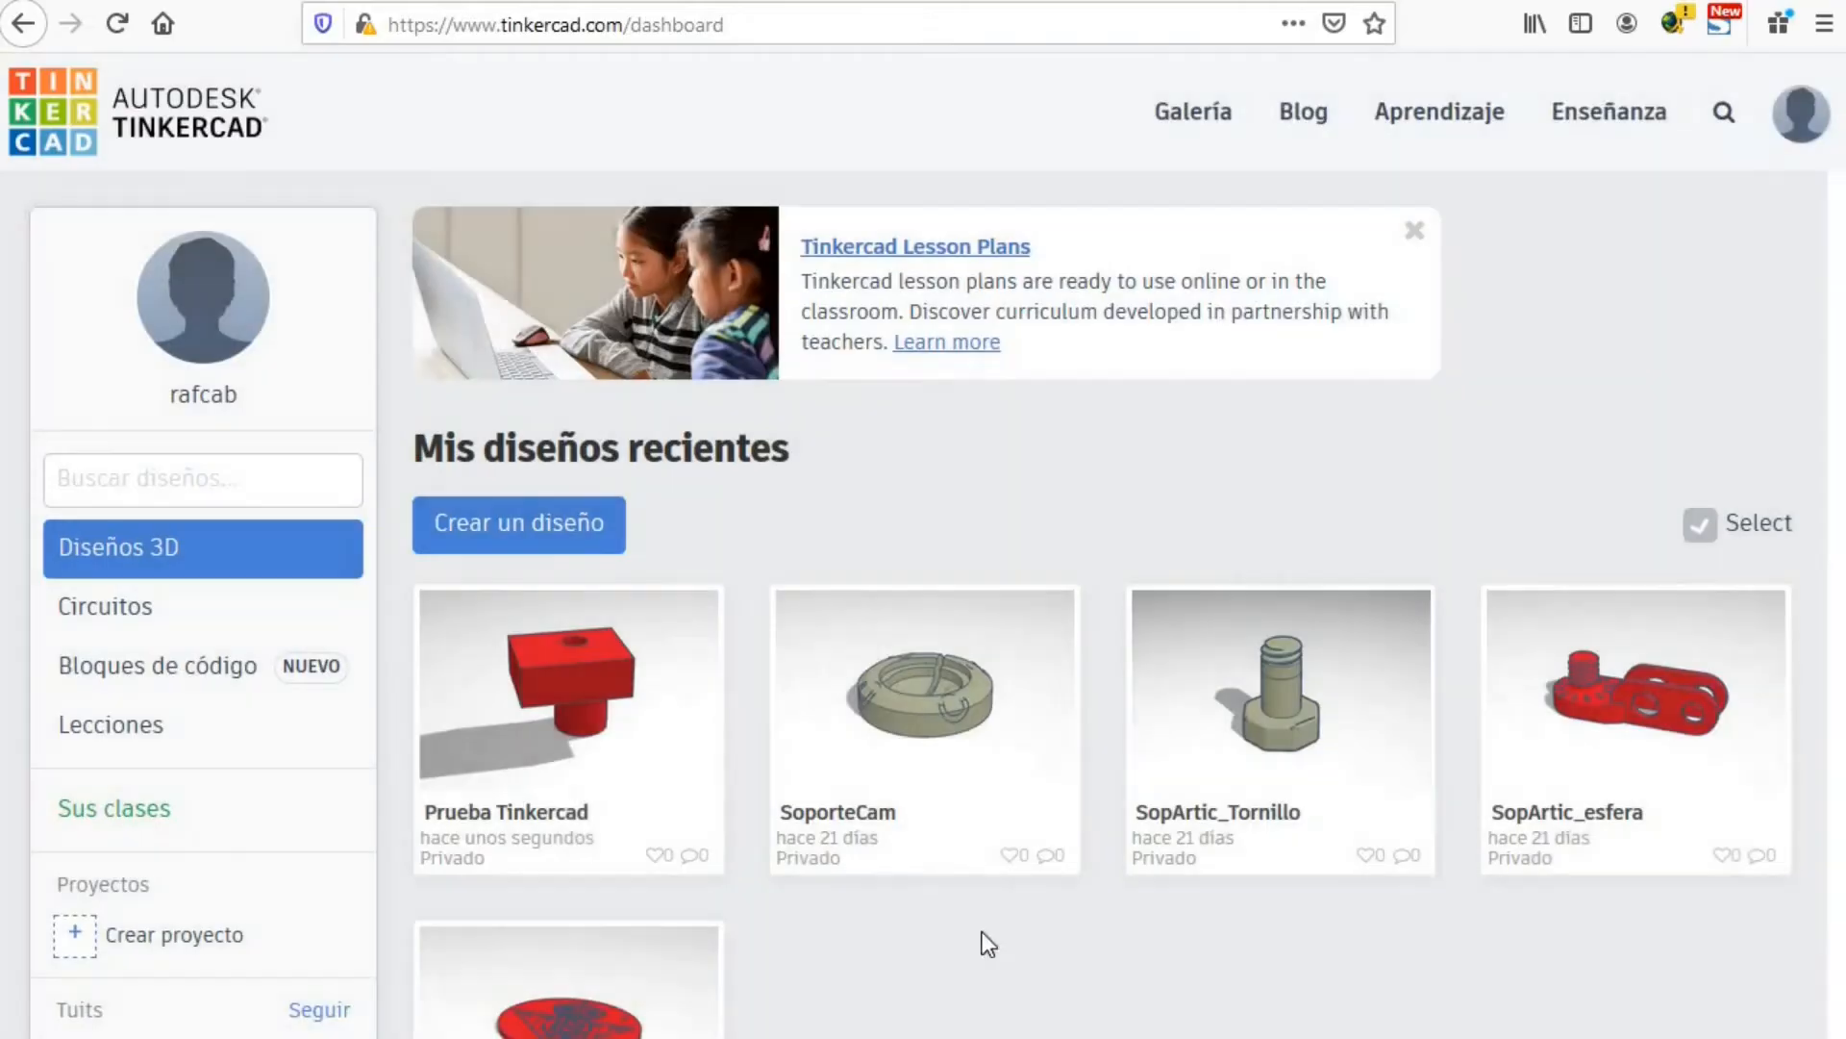